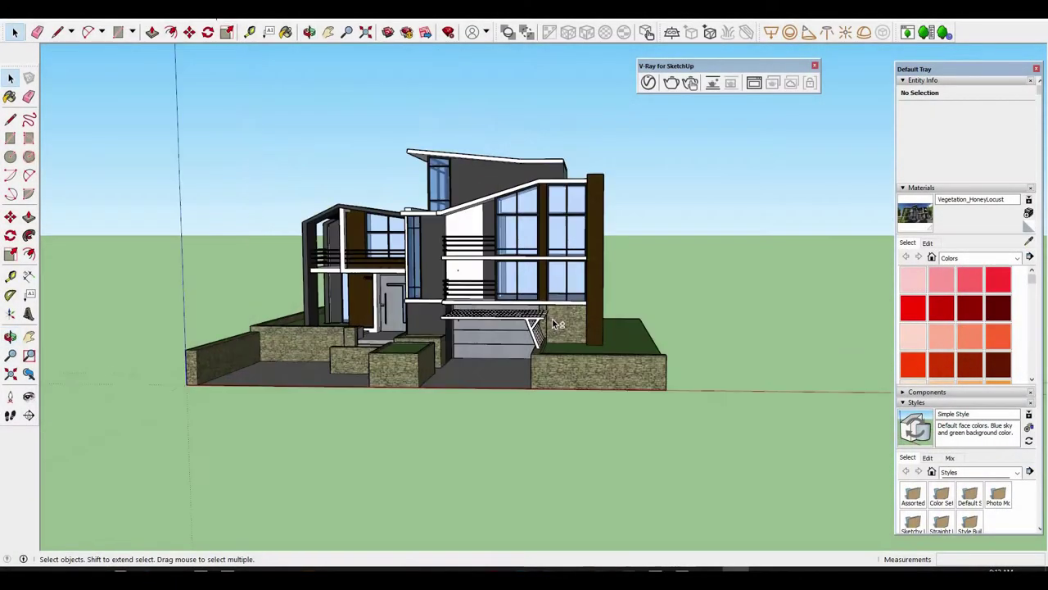
Orbit to a front-corner view and draw a ground rectangle around the house.
mouse_move(448, 357)
middle_down()
mouse_move(521, 381)
mouse_move(369, 404)
mouse_move(613, 398)
mouse_move(596, 416)
mouse_move(597, 398)
middle_up()
click(608, 328)
key(o)
mouse_move(772, 145)
mouse_down()
mouse_move(624, 366)
mouse_move(691, 361)
mouse_move(546, 347)
mouse_move(697, 403)
mouse_move(503, 398)
mouse_move(613, 349)
mouse_move(739, 330)
mouse_move(732, 349)
mouse_move(646, 370)
mouse_up()
key(space)
click(595, 339)
key(o)
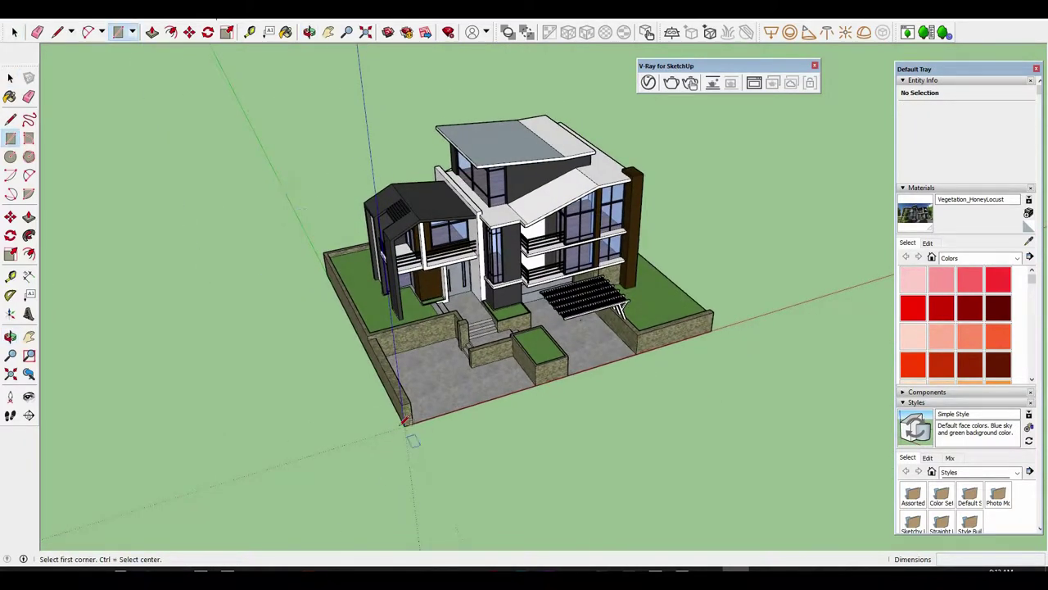
middle_drag(519, 324, 532, 157)
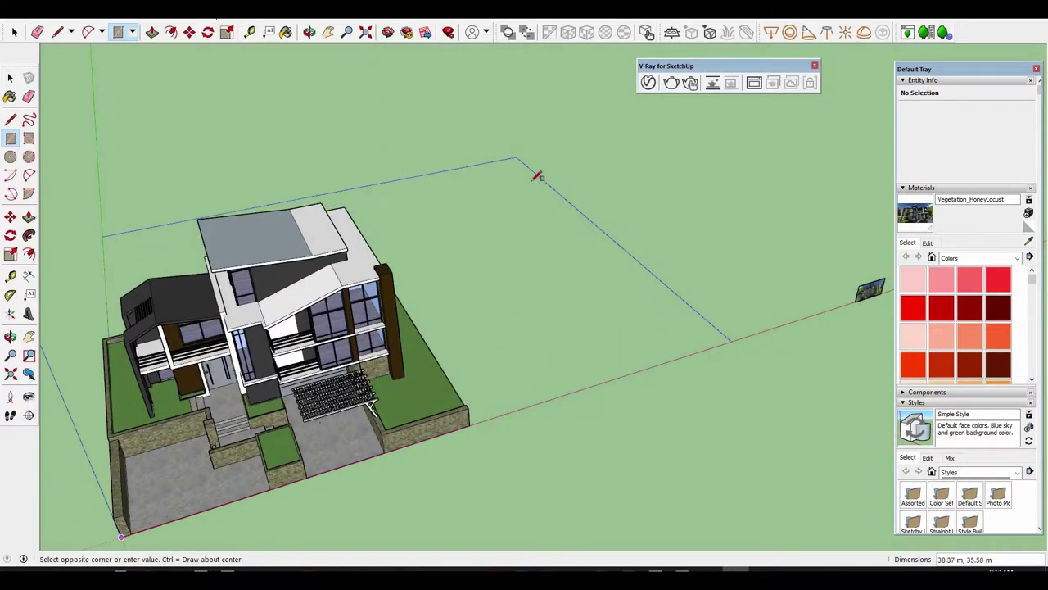
click(537, 176)
Push/Pull the ground face into a 0.70 m thick slab, undoing the mistaken 200 m extrusion.
key(space)
mouse_move(543, 281)
middle_down()
mouse_move(518, 282)
mouse_move(588, 382)
mouse_move(545, 332)
mouse_move(581, 339)
middle_up()
click(581, 350)
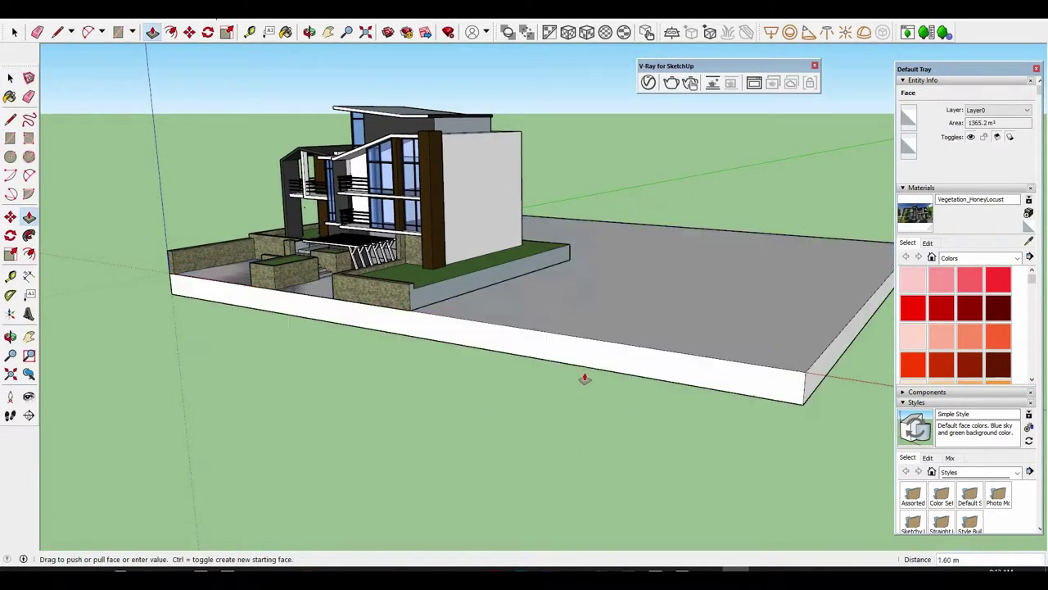
text(0)
key(Return)
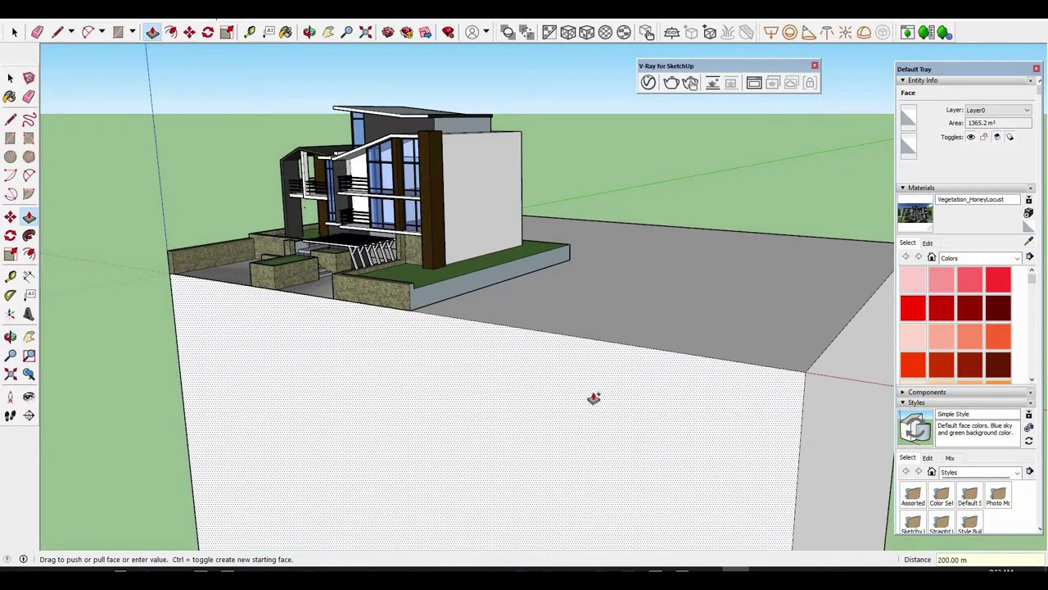
key(ctrl+z)
click(605, 354)
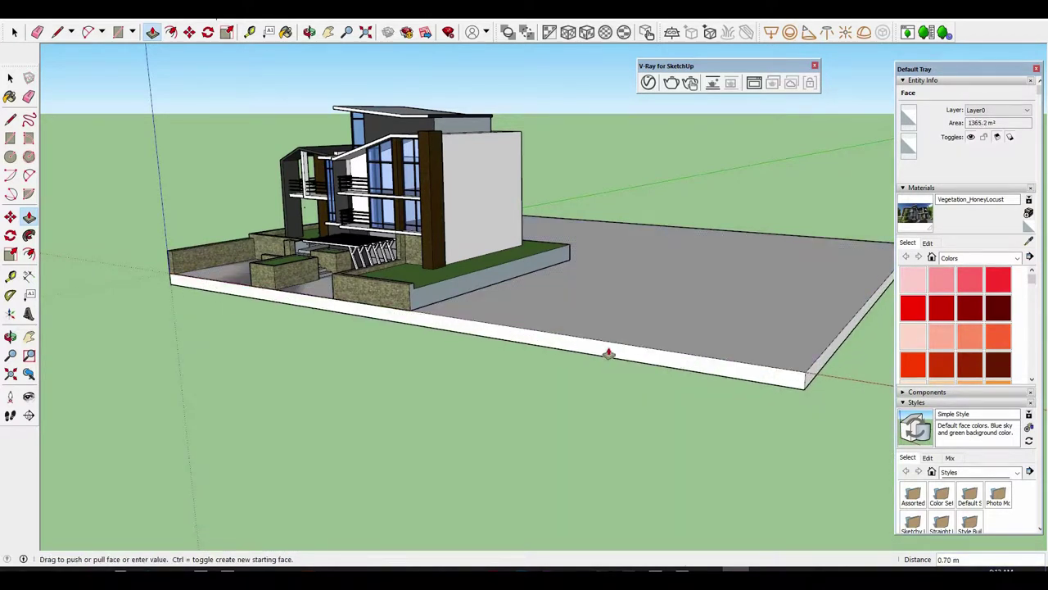
scroll(607, 354, up, 2)
key(space)
scroll(634, 278, down, 4)
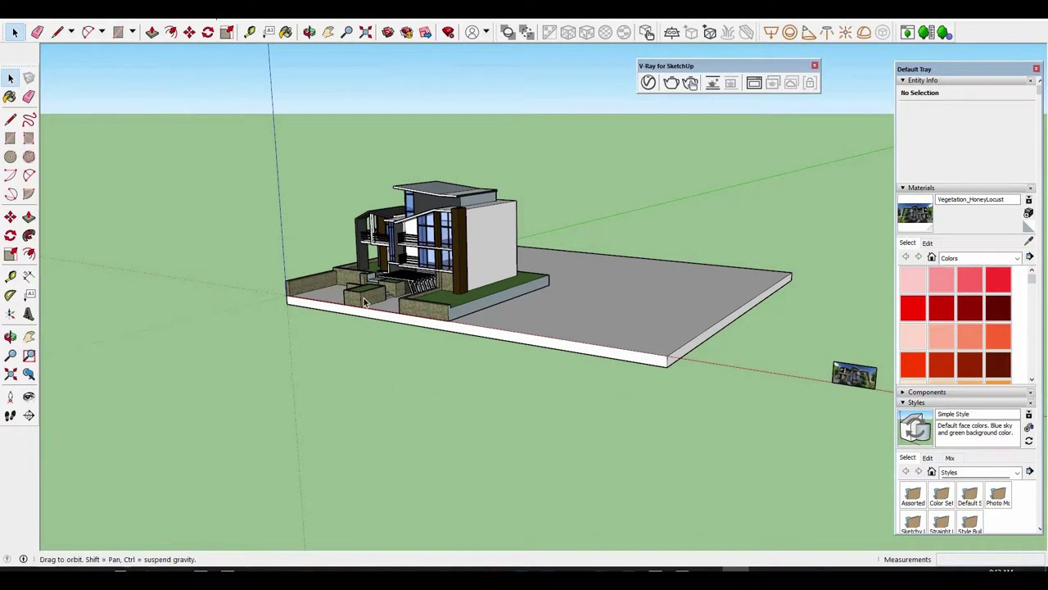
Select the house group and try lifting it upward from its corner with Move.
click(562, 360)
scroll(109, 421, up, 2)
scroll(123, 407, up, 2)
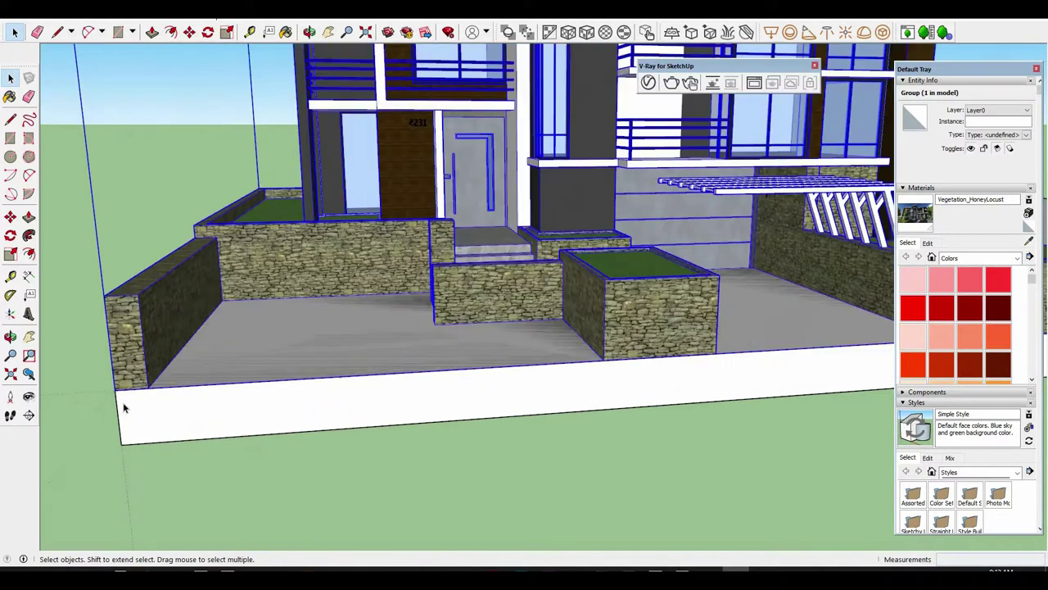
scroll(288, 401, up, 2)
scroll(298, 402, up, 2)
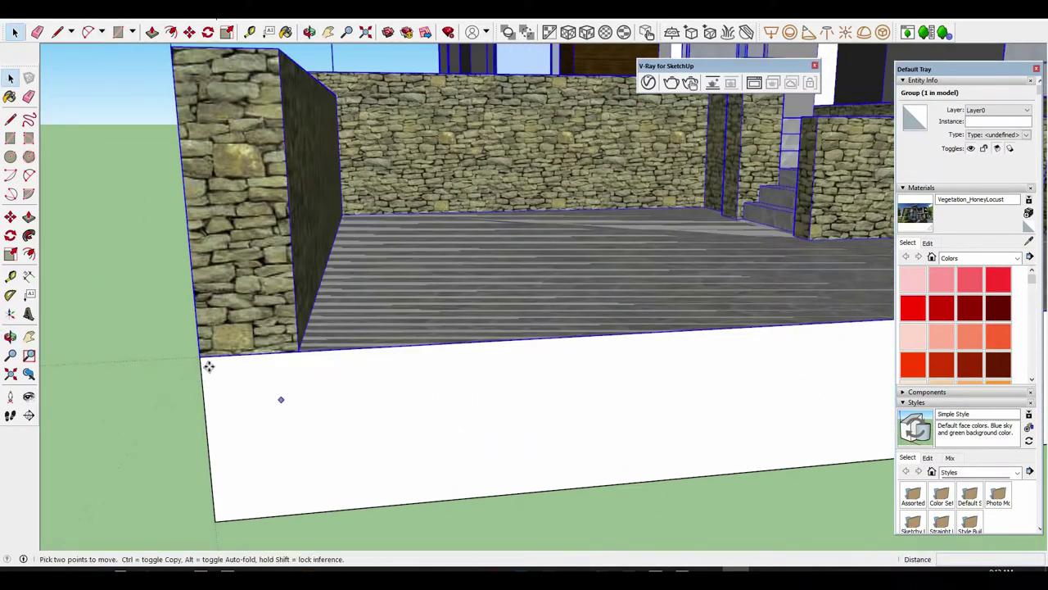
scroll(205, 360, up, 2)
click(197, 343)
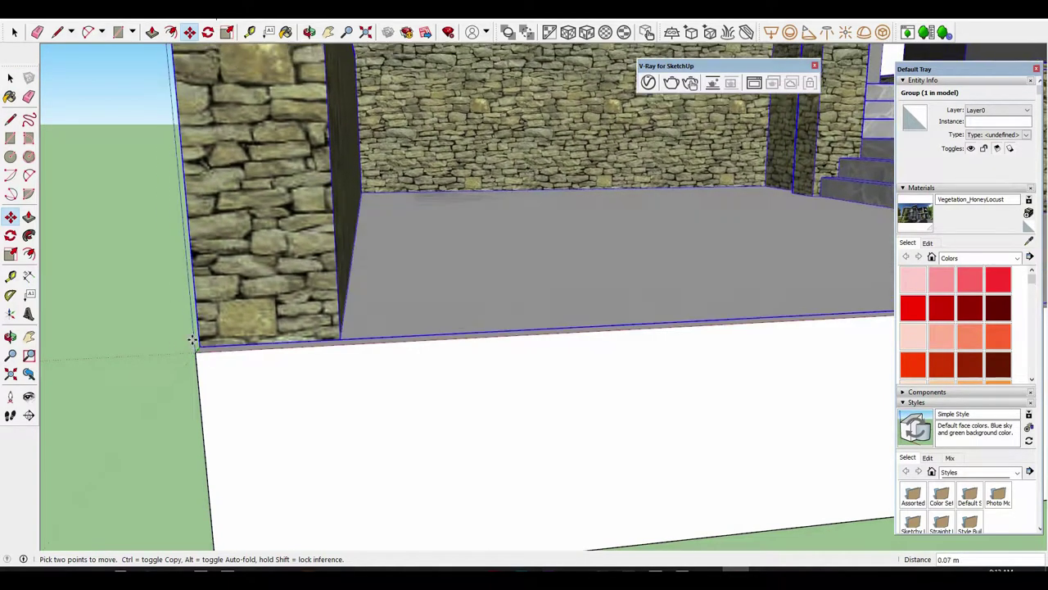
key(space)
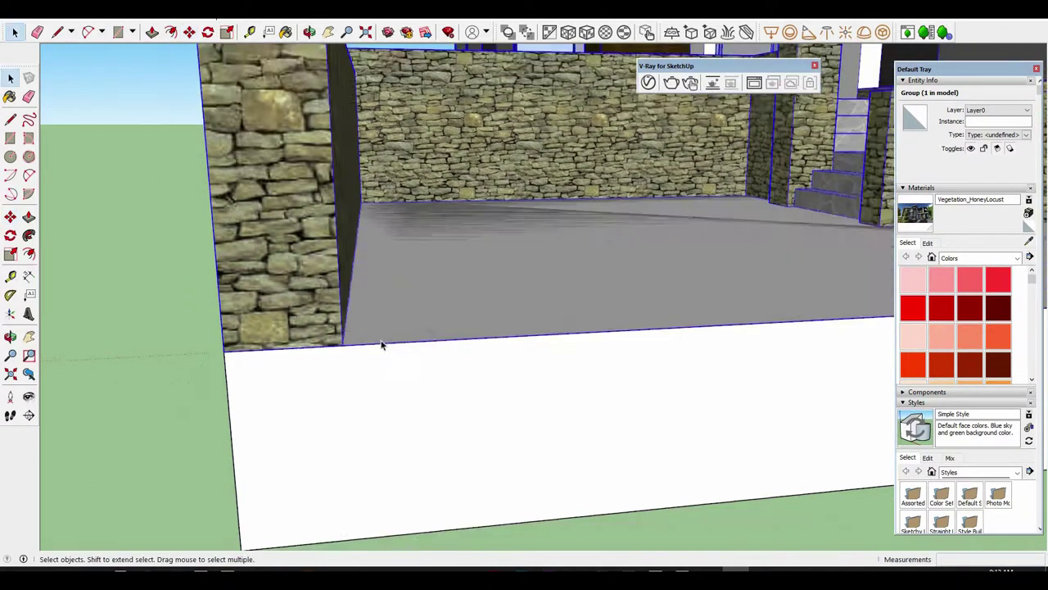
scroll(308, 348, down, 3)
scroll(325, 372, up, 3)
scroll(325, 342, up, 2)
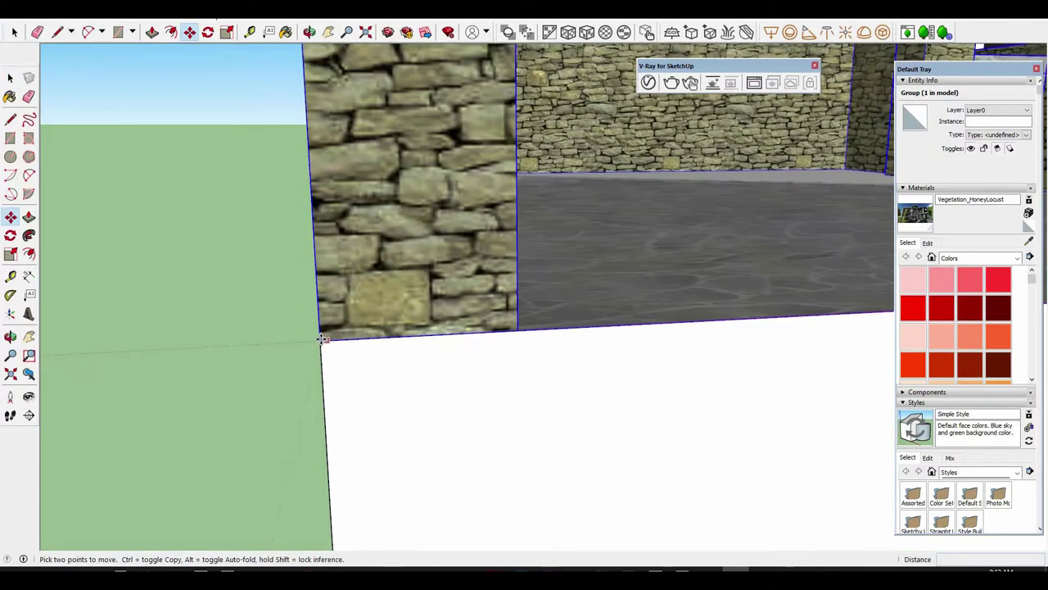
click(320, 331)
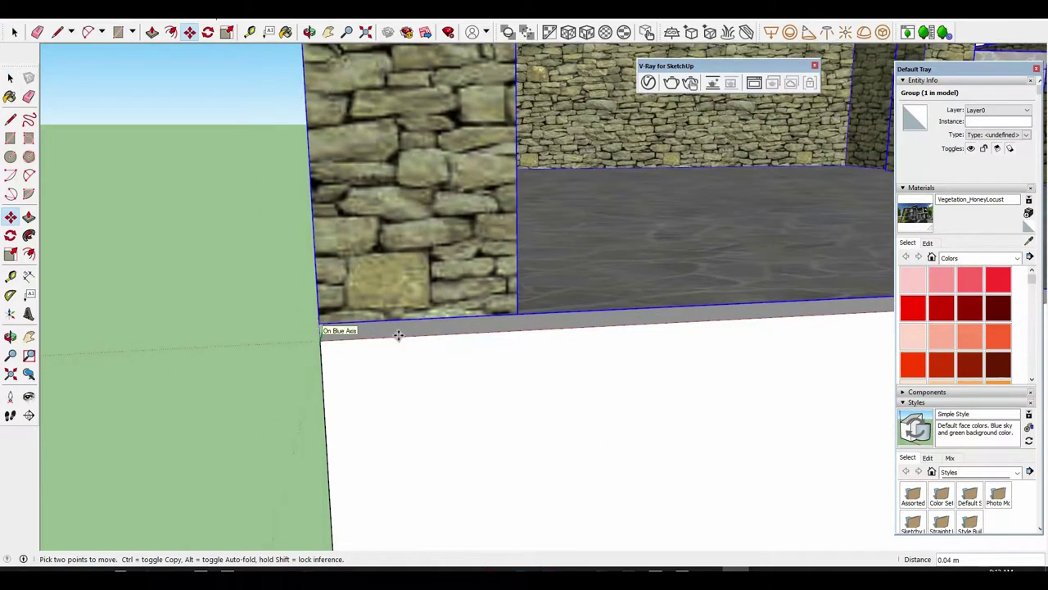
scroll(398, 335, down, 2)
key(space)
scroll(568, 333, down, 5)
scroll(375, 358, down, 2)
Adjust the selection to the two groups to raise, leaving the slab out.
middle_drag(375, 358, 546, 343)
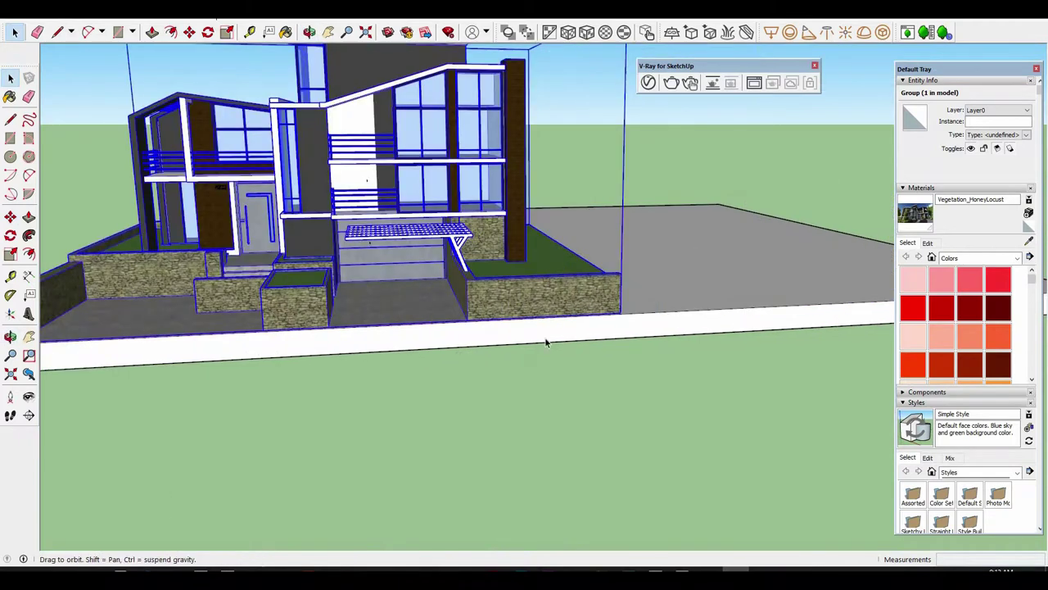
scroll(496, 343, down, 2)
shift+click(496, 342)
scroll(649, 352, up, 3)
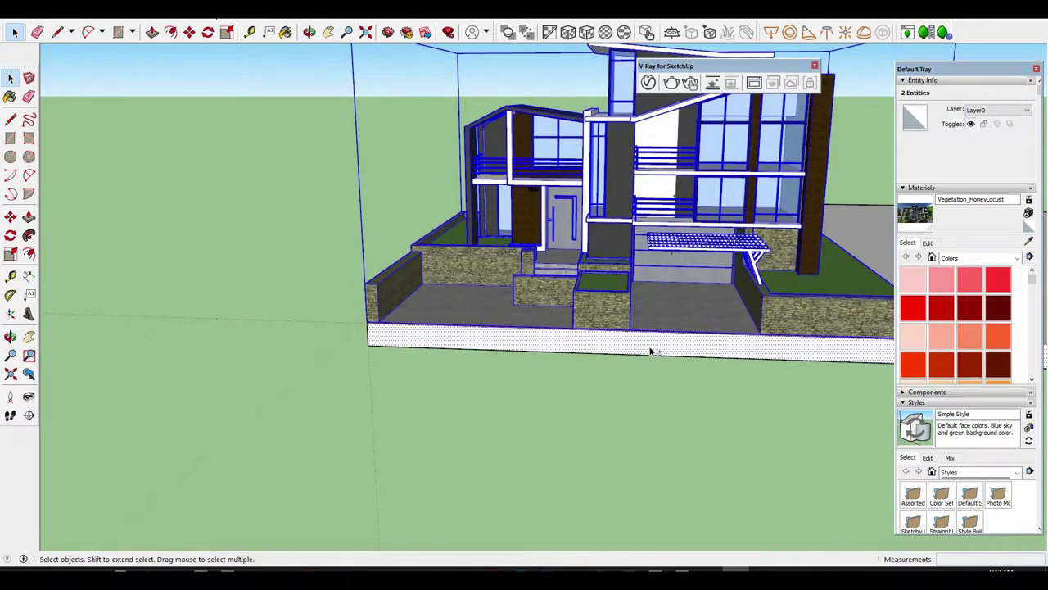
shift+click(650, 352)
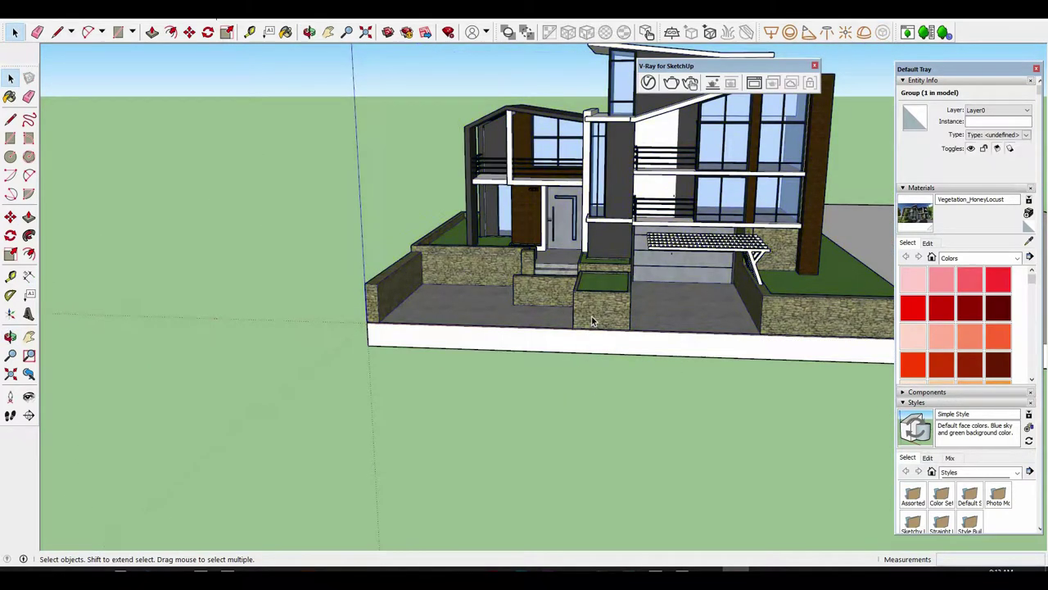
scroll(610, 348, up, 1)
click(610, 347)
right_click(612, 345)
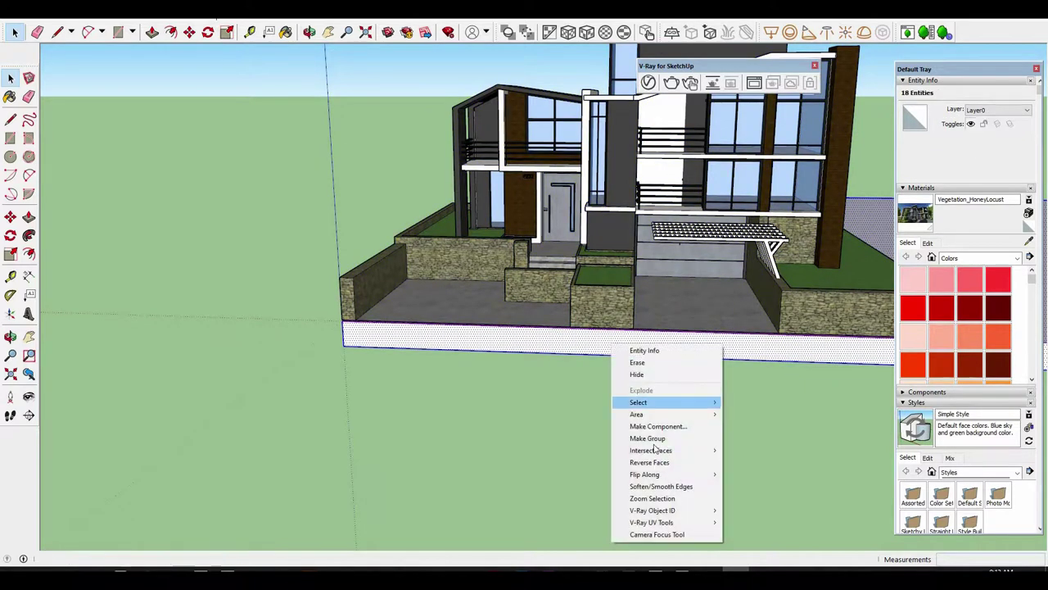
click(732, 461)
scroll(637, 369, up, 2)
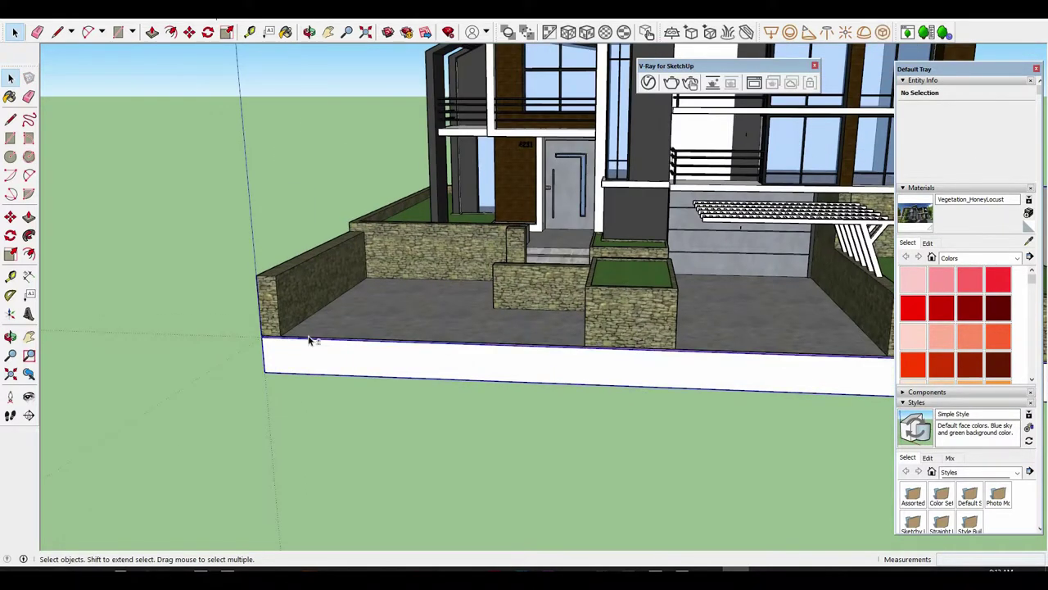
scroll(297, 369, up, 4)
Move the two selected groups 0.85 m up onto the slab's top edge.
middle_drag(412, 370, 434, 400)
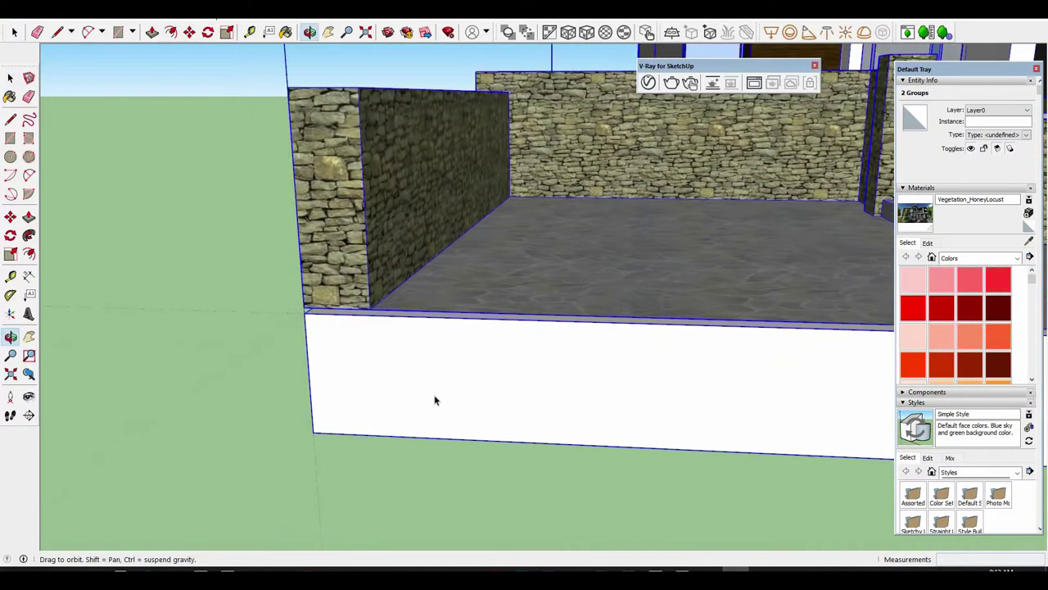
click(315, 410)
click(305, 304)
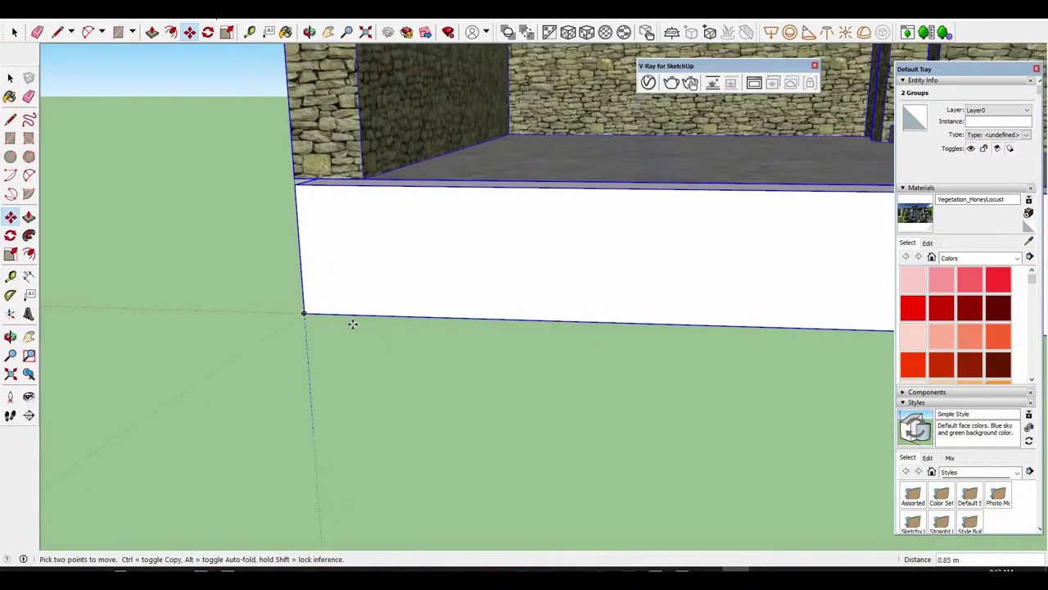
key(space)
scroll(584, 420, down, 3)
scroll(483, 318, down, 3)
click(483, 318)
scroll(552, 374, down, 3)
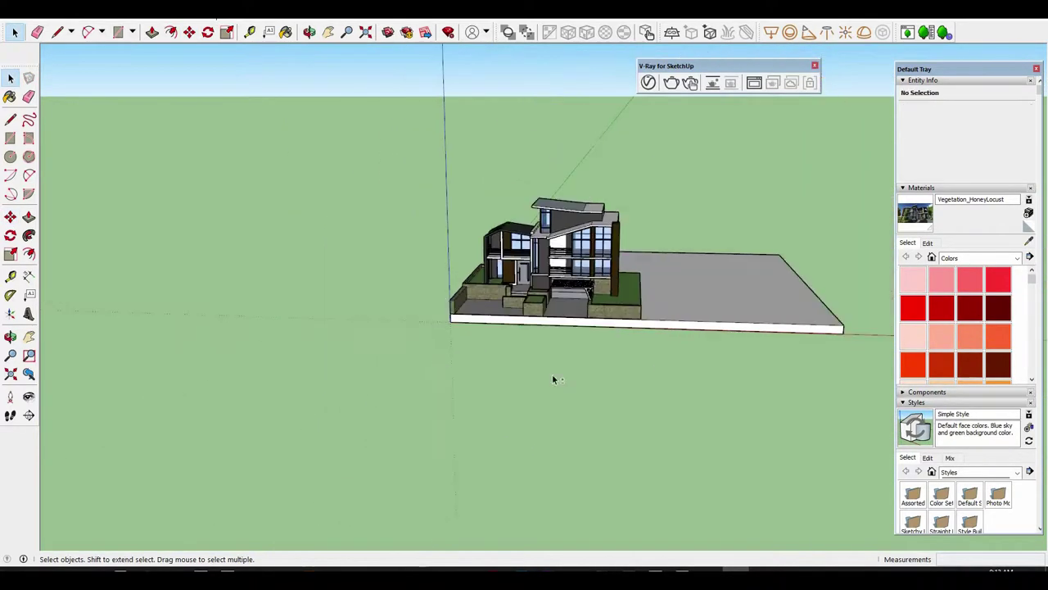
mouse_move(552, 374)
middle_down()
mouse_move(240, 483)
mouse_move(339, 327)
mouse_move(508, 369)
middle_up()
Orbit and zoom from a higher left-side view around to a front view of the house.
scroll(507, 368, up, 3)
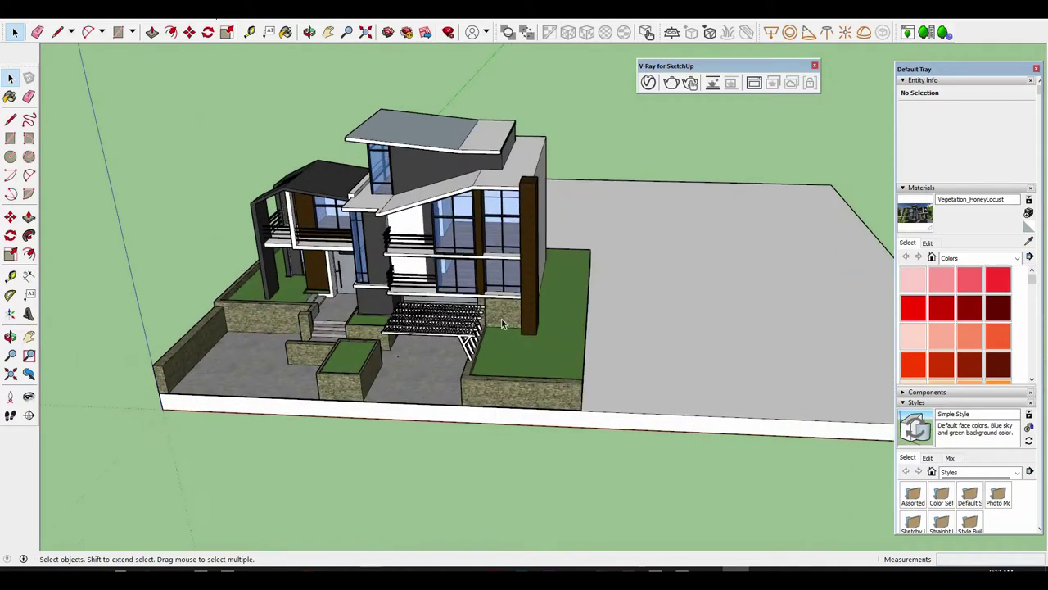
scroll(501, 238, up, 3)
scroll(501, 236, down, 3)
mouse_move(500, 236)
middle_down()
mouse_move(339, 335)
mouse_move(374, 377)
middle_up()
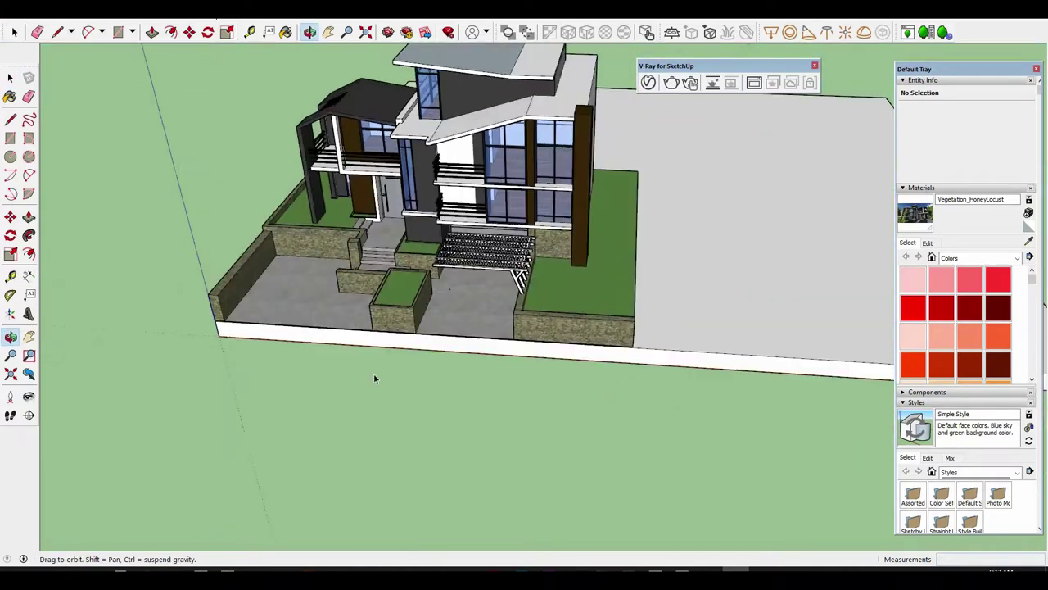
scroll(719, 310, up, 3)
mouse_move(718, 310)
middle_down()
mouse_move(527, 328)
mouse_move(525, 310)
mouse_move(499, 444)
mouse_move(597, 304)
mouse_move(578, 383)
mouse_move(565, 344)
mouse_move(590, 311)
middle_up()
scroll(548, 360, down, 3)
scroll(578, 383, up, 3)
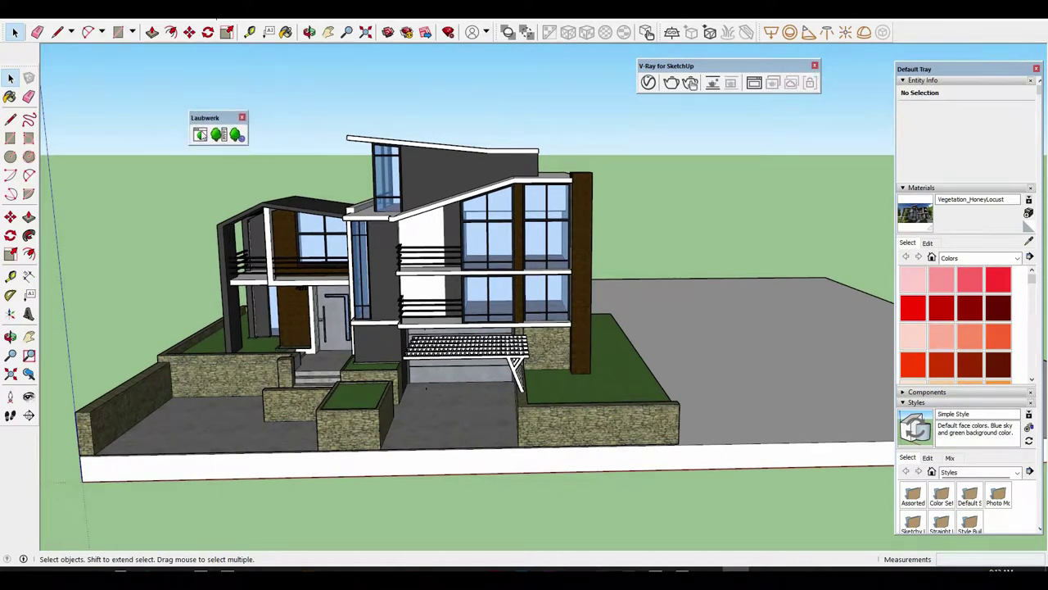
Open the Laubwerk plant library and scroll down through its tree species.
click(217, 145)
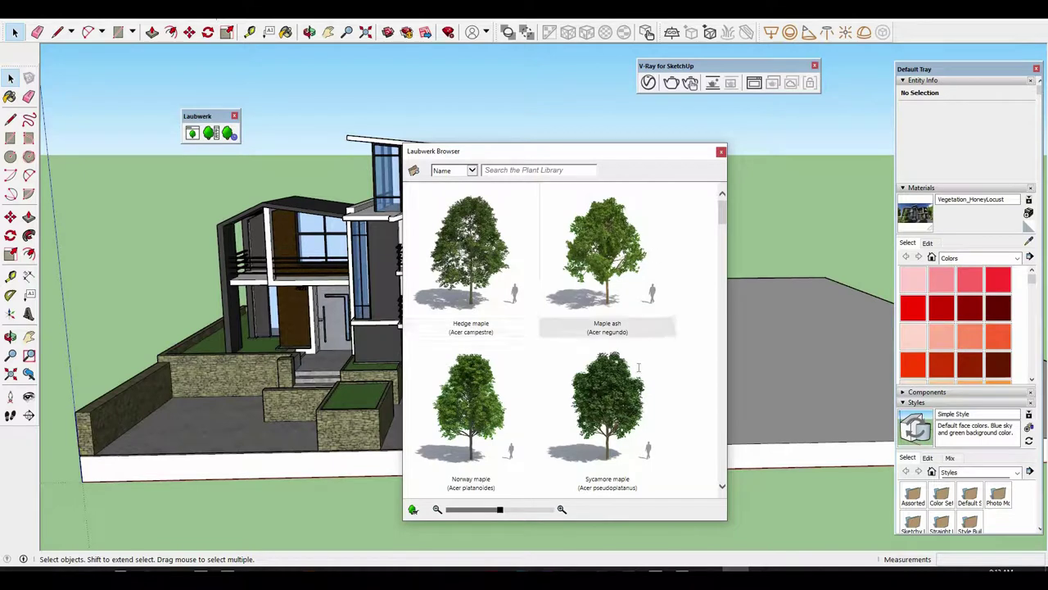
scroll(627, 396, down, 2)
scroll(628, 395, down, 2)
scroll(631, 406, down, 2)
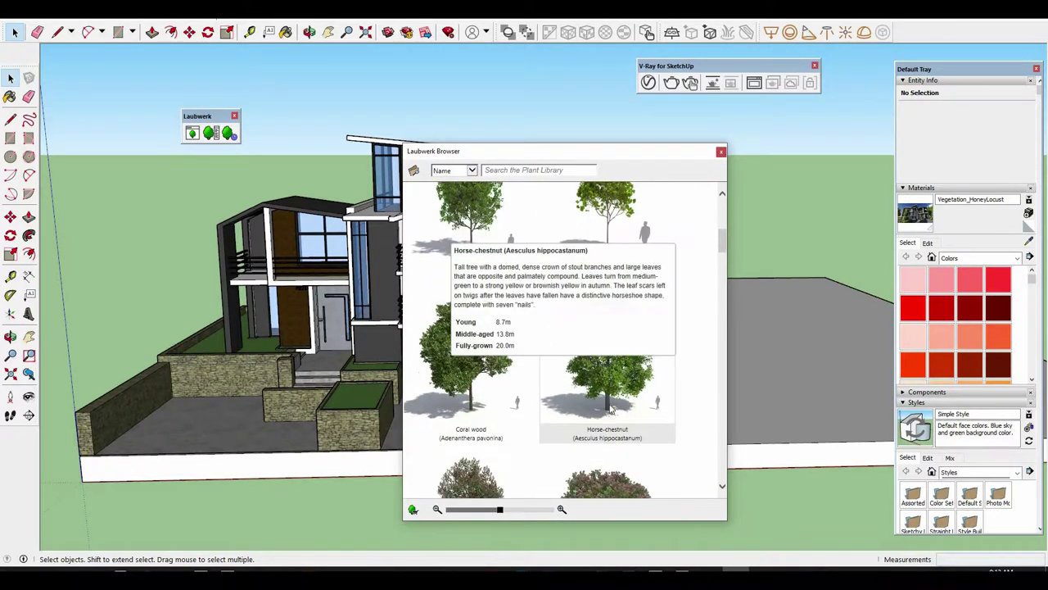
scroll(637, 421, down, 2)
scroll(638, 420, down, 2)
scroll(637, 420, down, 2)
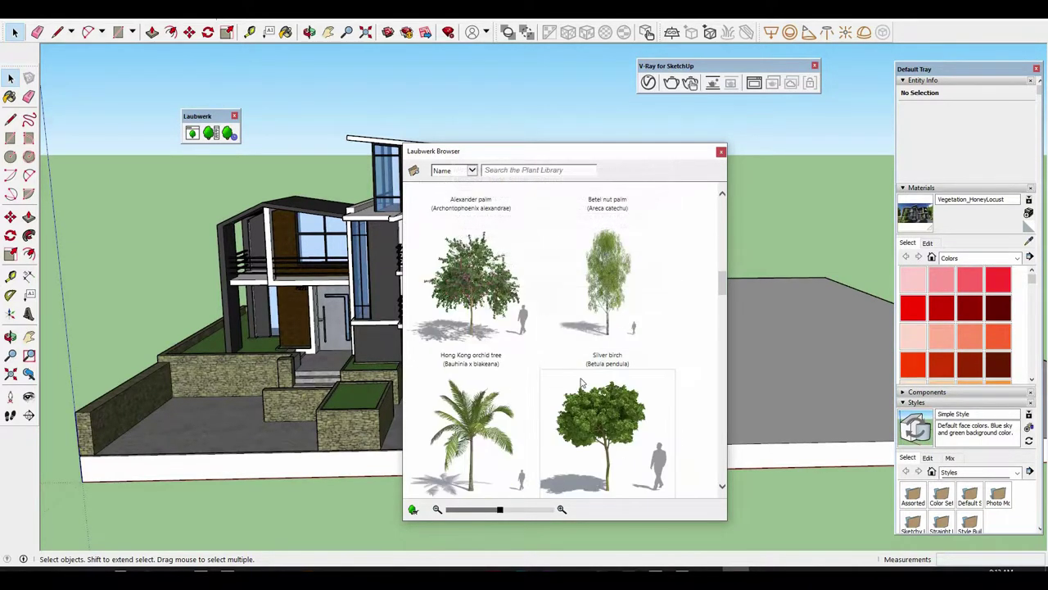
scroll(637, 420, down, 1)
scroll(566, 385, down, 2)
scroll(566, 386, down, 2)
scroll(557, 407, down, 2)
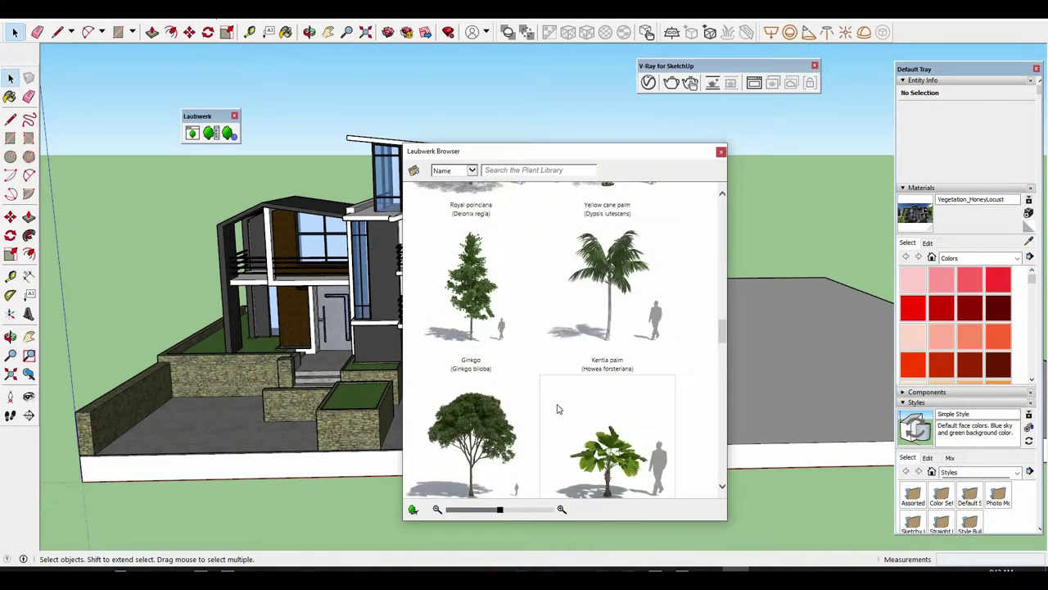
scroll(558, 408, down, 2)
scroll(559, 408, down, 2)
scroll(555, 416, down, 2)
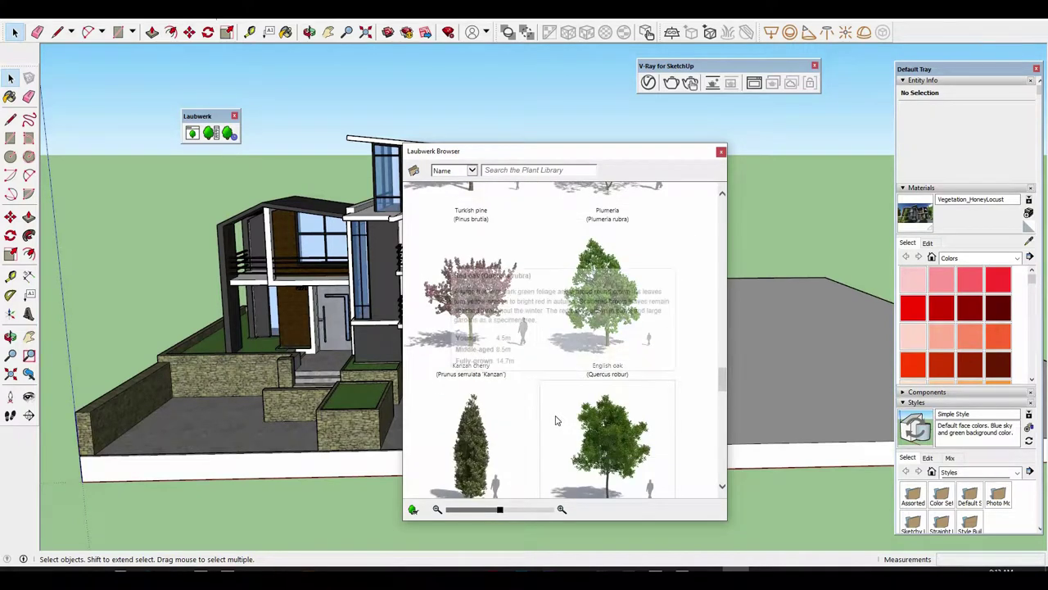
scroll(557, 421, down, 2)
scroll(623, 402, down, 2)
scroll(532, 369, down, 3)
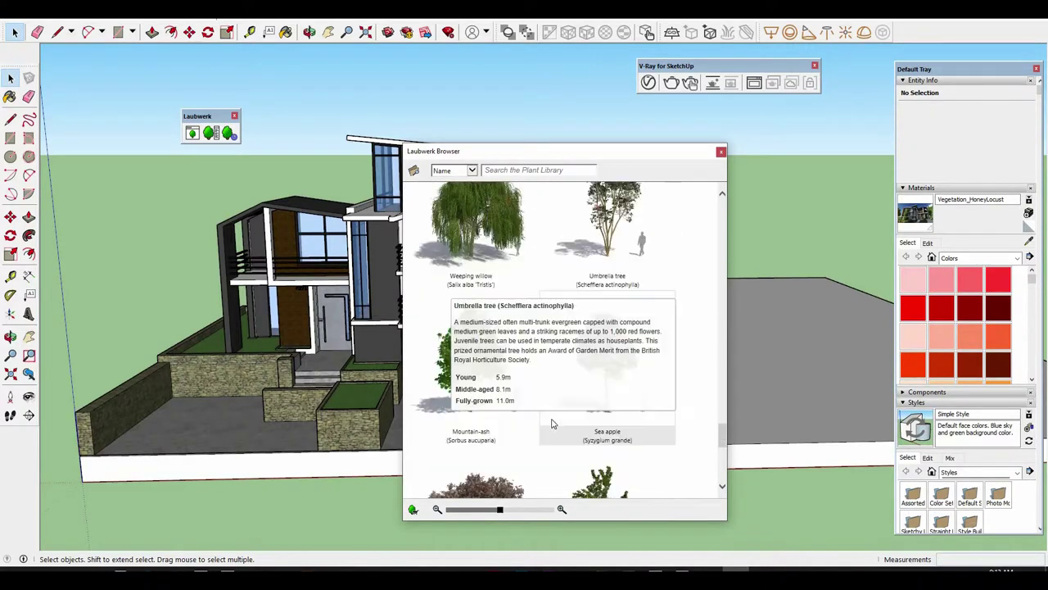
Drag the Laubwerk Browser to the right so it no longer covers the pergola.
scroll(489, 346, up, 1)
scroll(352, 449, up, 3)
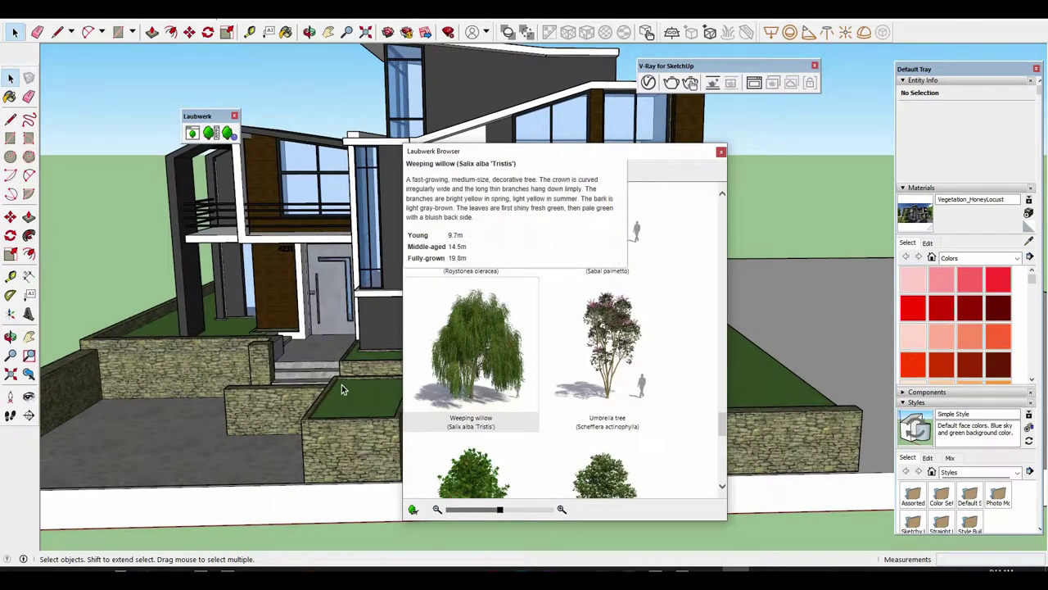
drag(573, 151, 820, 138)
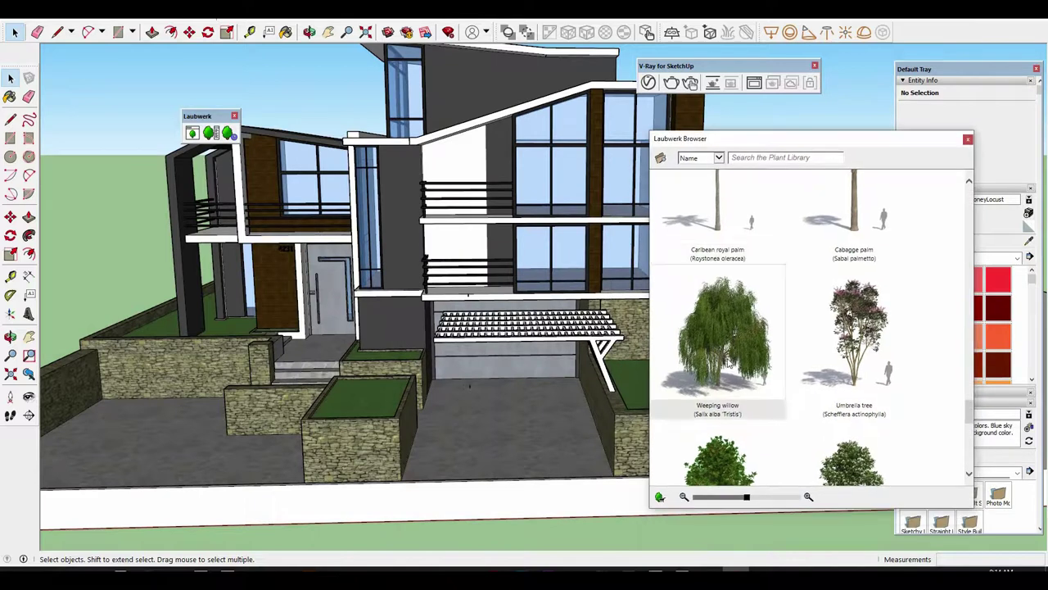
click(421, 403)
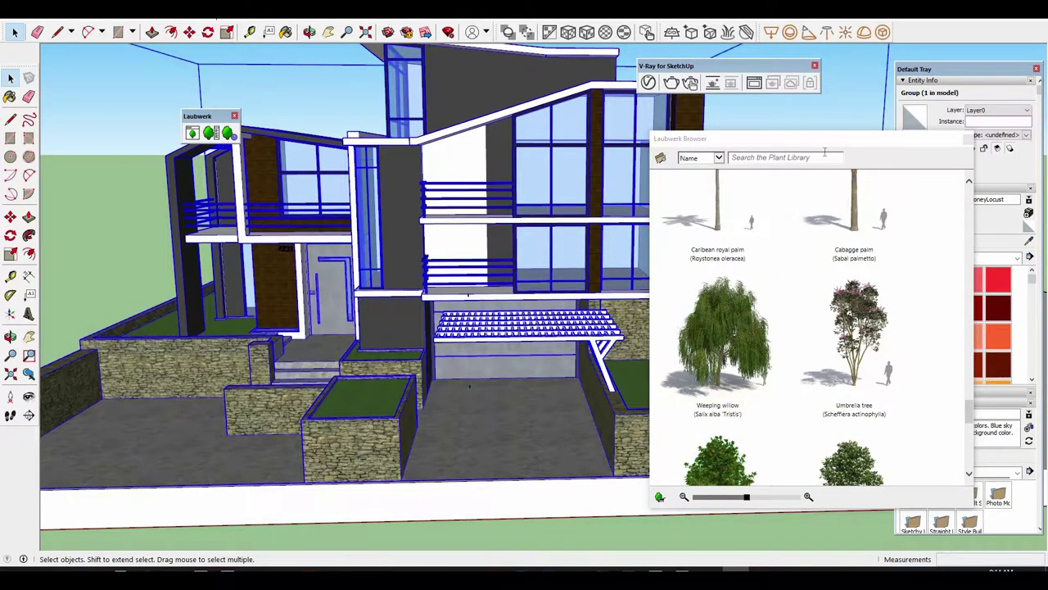
click(214, 138)
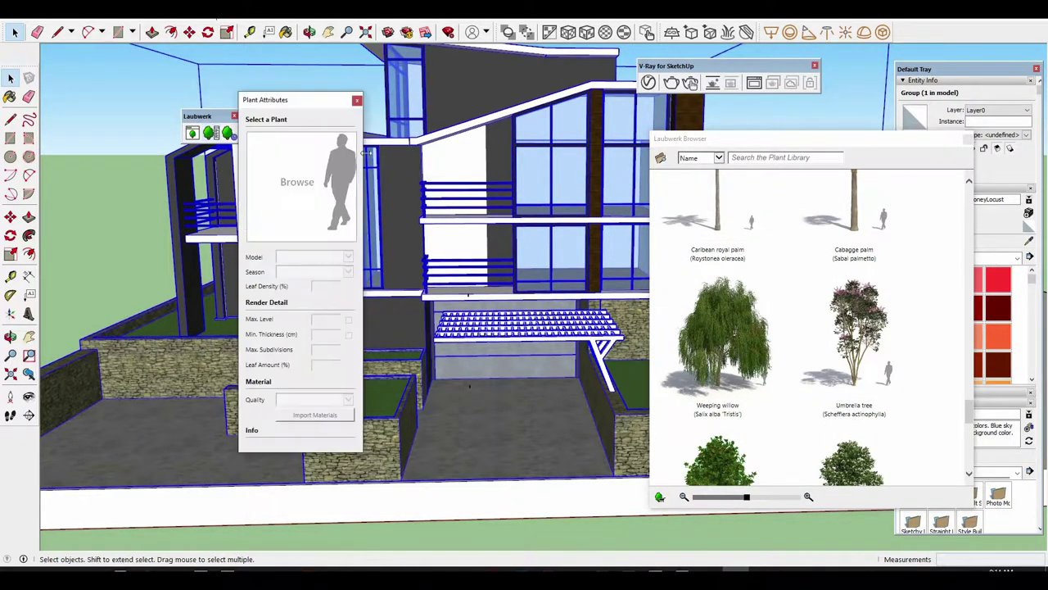
click(233, 136)
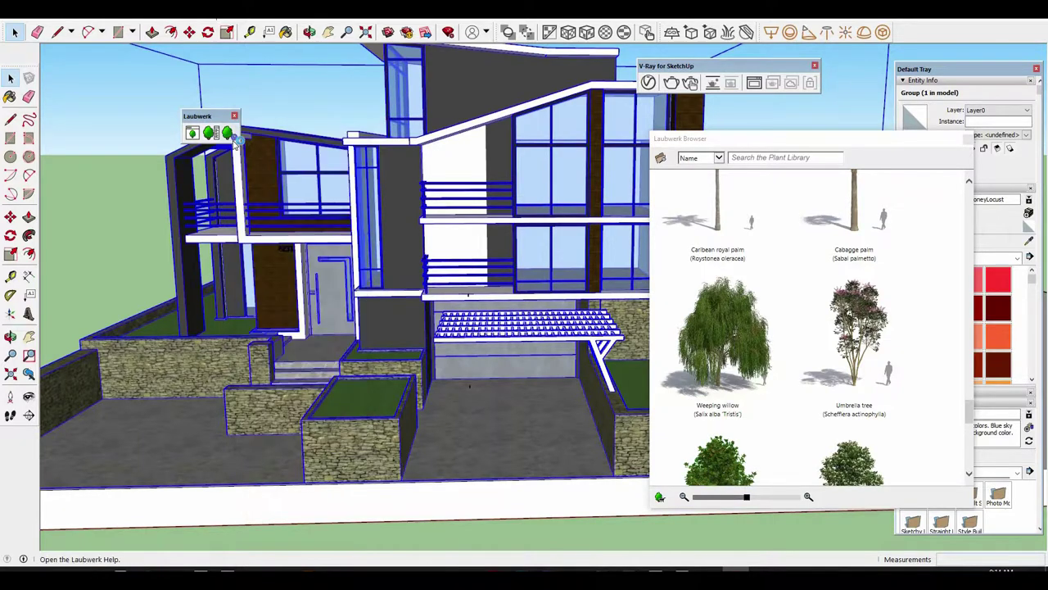
click(265, 64)
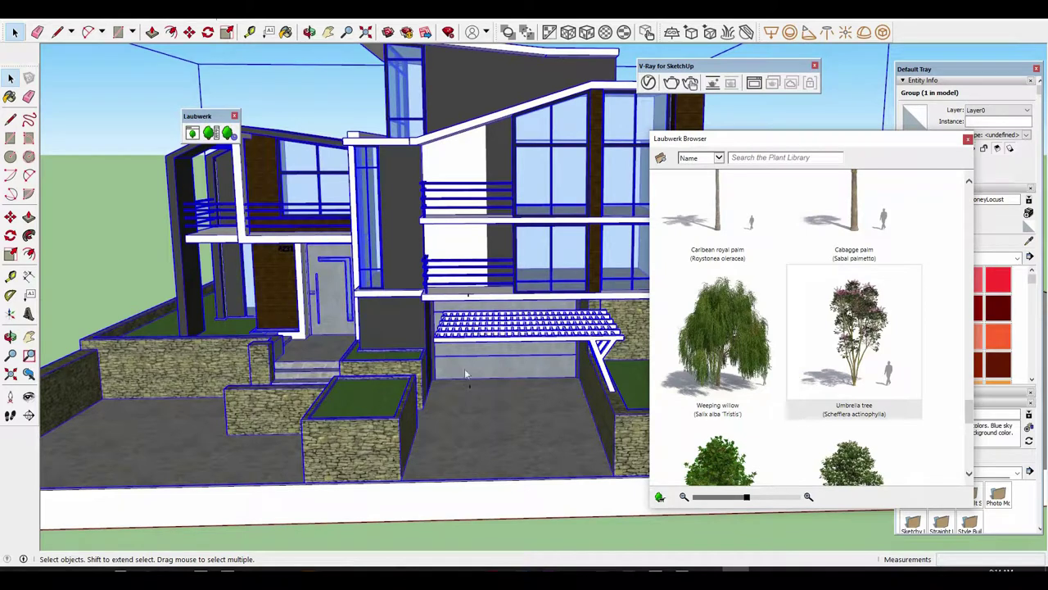
Browse the Laubwerk trees, cancelling the weeping willow and another pending placement.
scroll(461, 371, down, 5)
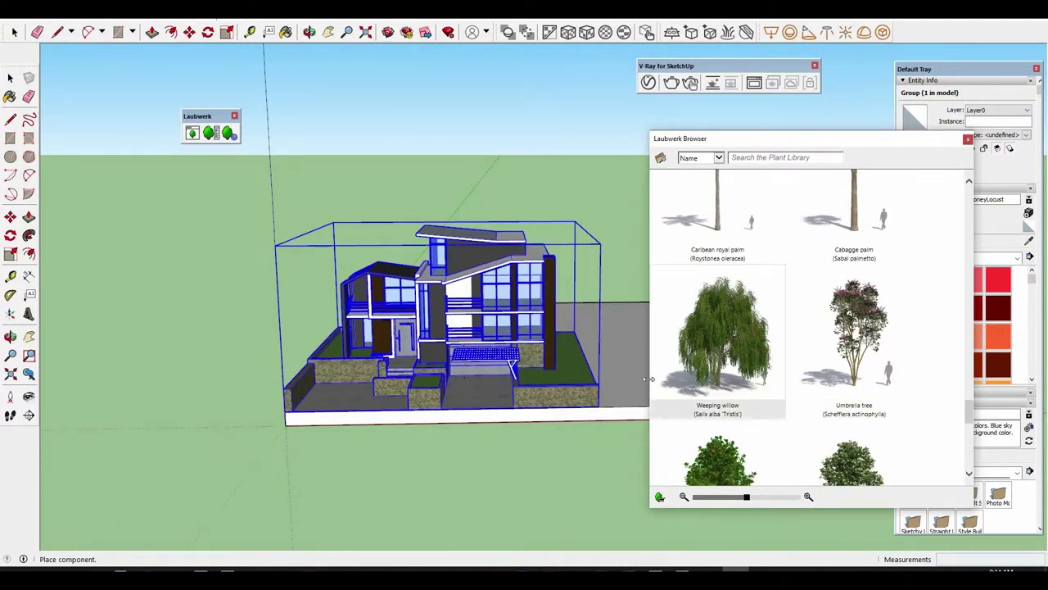
scroll(417, 397, up, 2)
scroll(417, 397, up, 2)
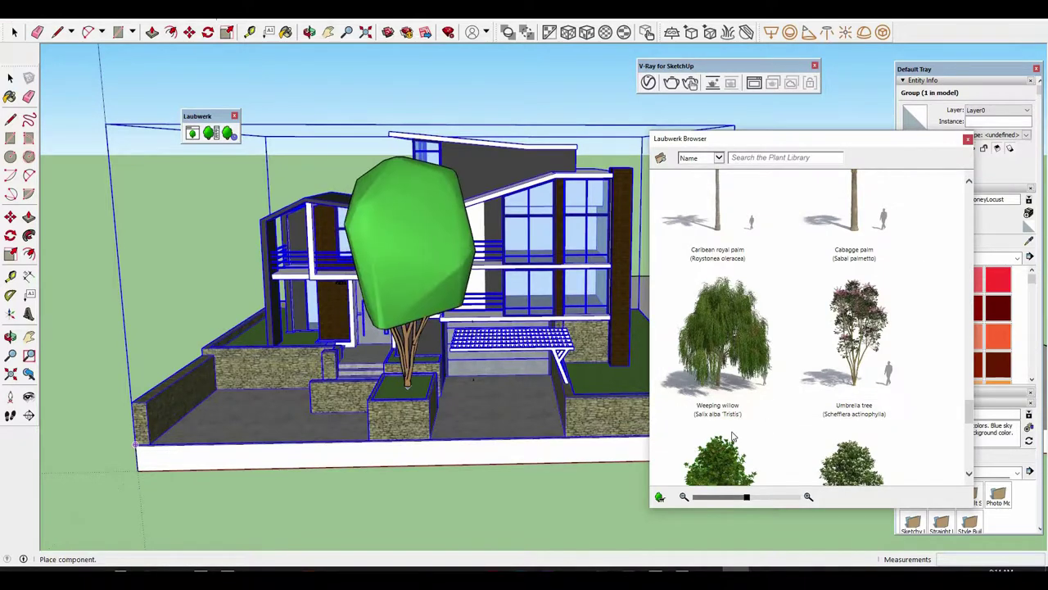
scroll(443, 360, down, 3)
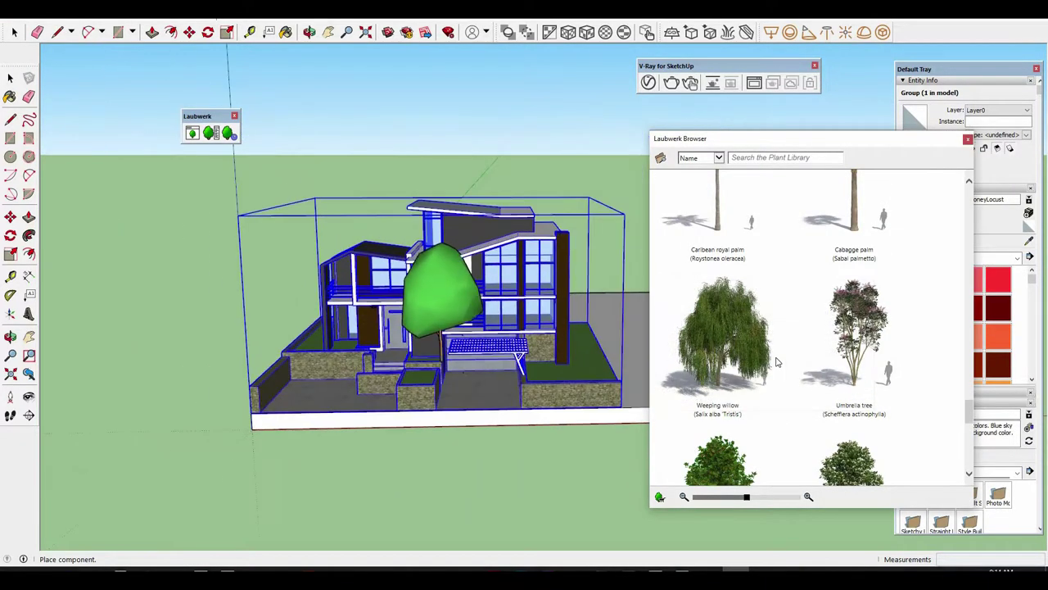
key(Escape)
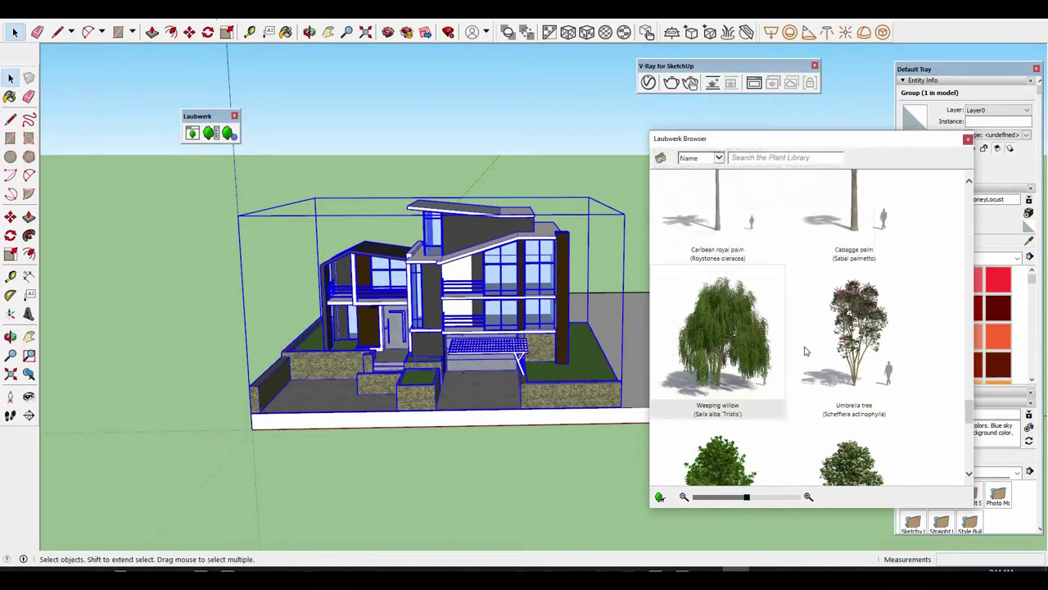
scroll(808, 351, up, 2)
scroll(819, 393, down, 5)
scroll(822, 405, down, 1)
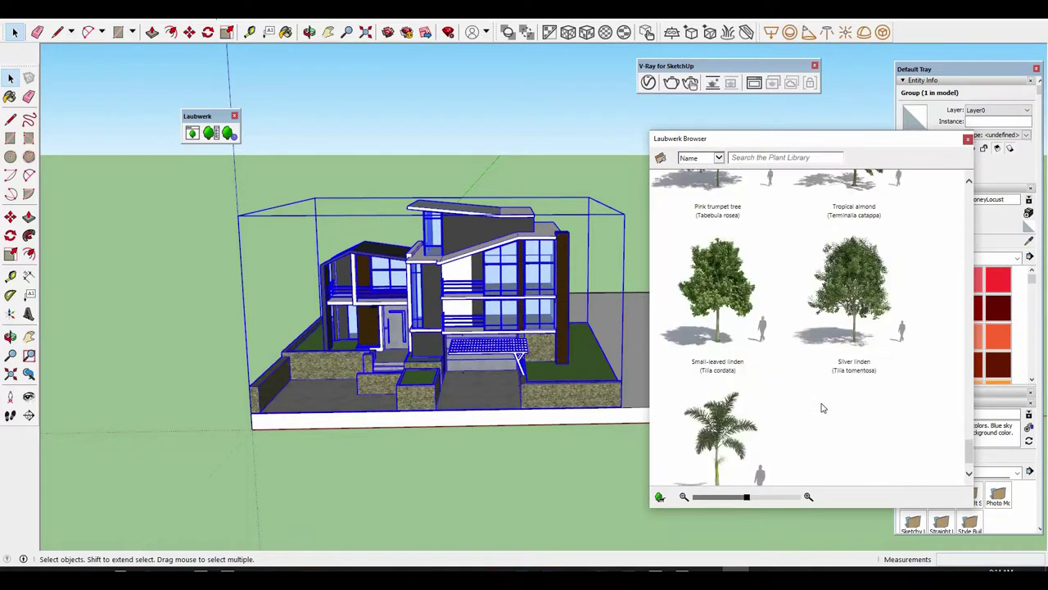
scroll(823, 405, down, 2)
scroll(823, 404, up, 3)
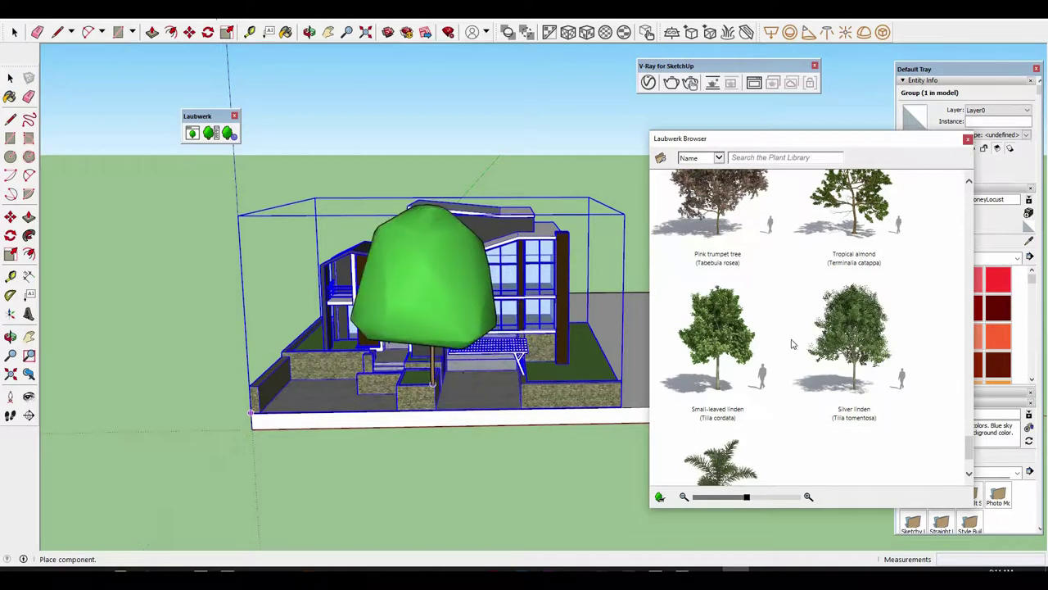
scroll(727, 359, up, 3)
scroll(727, 359, up, 2)
key(Escape)
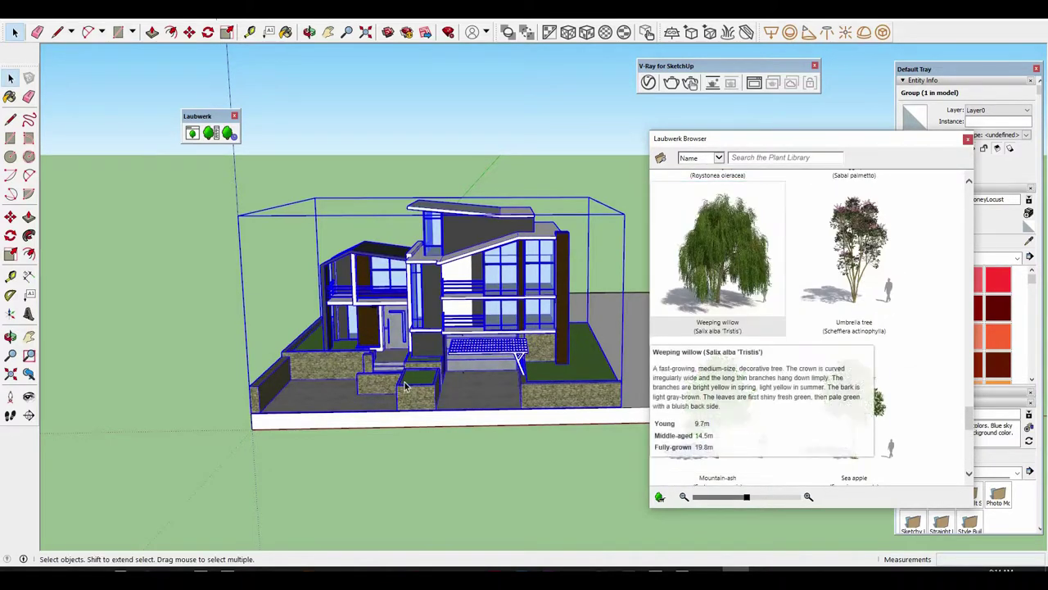
Place an African mahogany tree on the ground beside the house.
scroll(694, 358, up, 2)
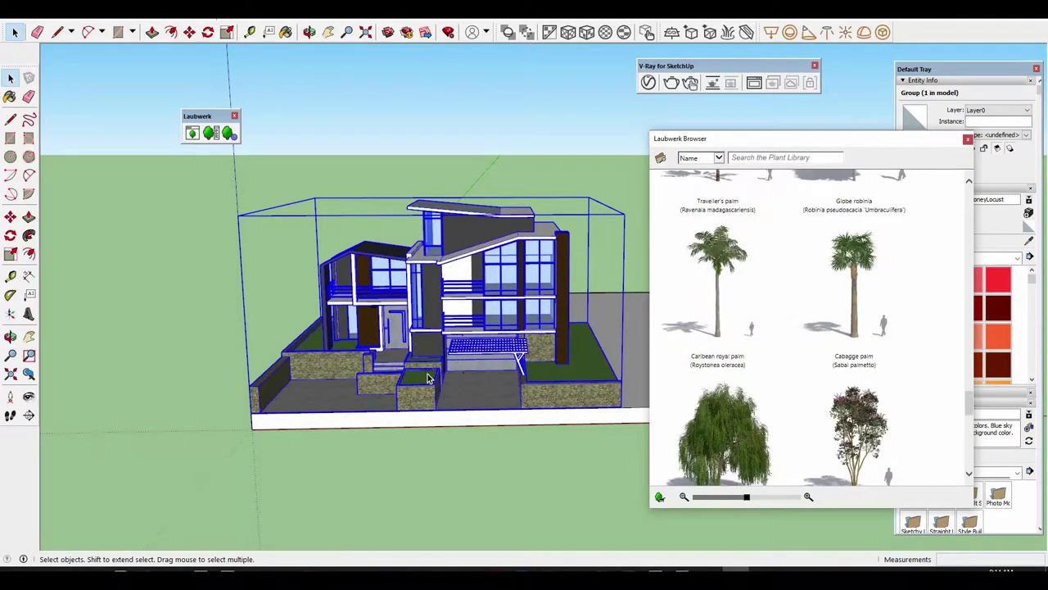
scroll(843, 355, up, 1)
scroll(843, 355, up, 2)
scroll(843, 355, up, 2)
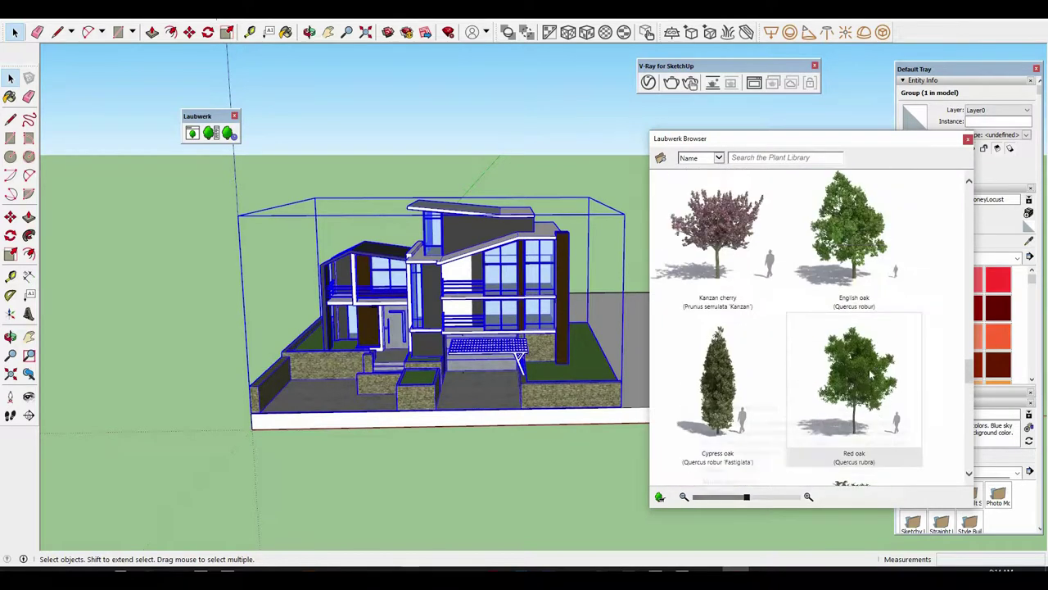
scroll(844, 357, up, 2)
scroll(864, 391, up, 2)
scroll(864, 392, up, 2)
scroll(864, 391, up, 2)
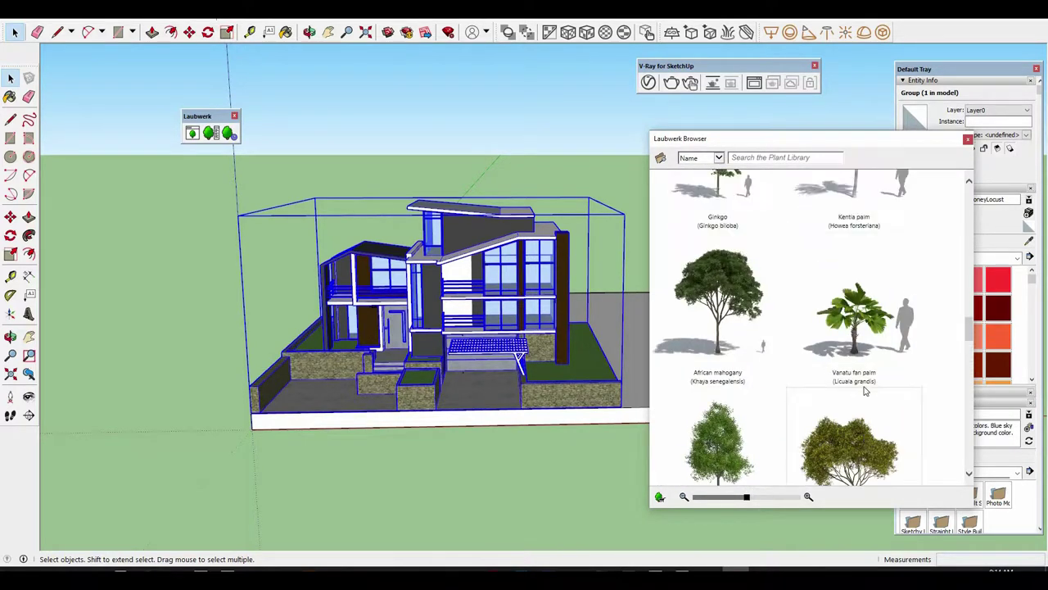
mouse_move(717, 311)
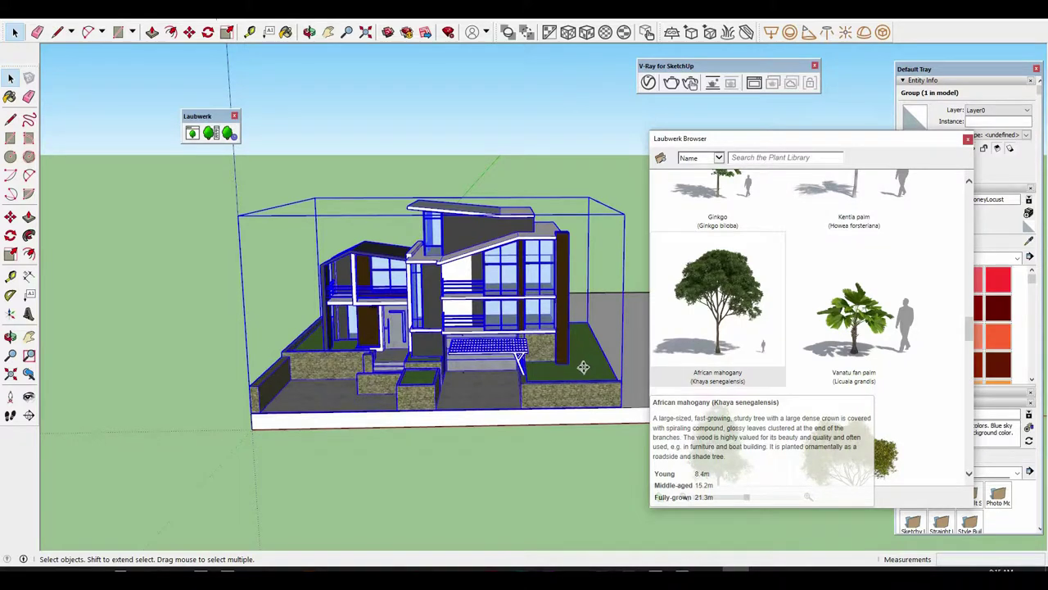
scroll(443, 368, down, 3)
scroll(487, 361, down, 1)
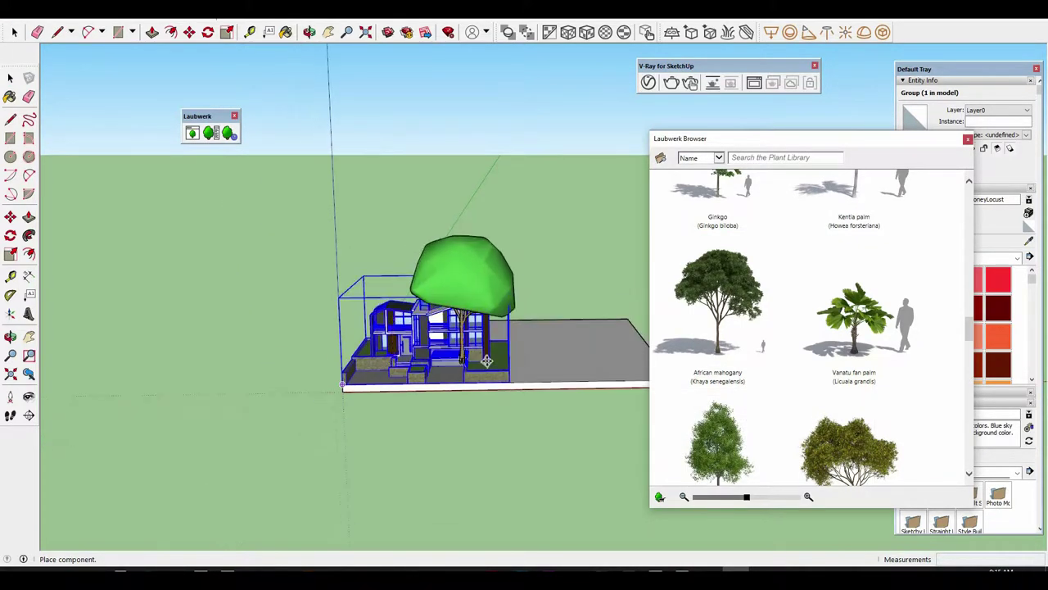
mouse_move(496, 350)
middle_down()
mouse_move(491, 360)
mouse_move(566, 342)
mouse_move(533, 342)
mouse_move(367, 403)
mouse_move(395, 387)
mouse_move(426, 303)
middle_up()
scroll(522, 347, up, 3)
click(561, 347)
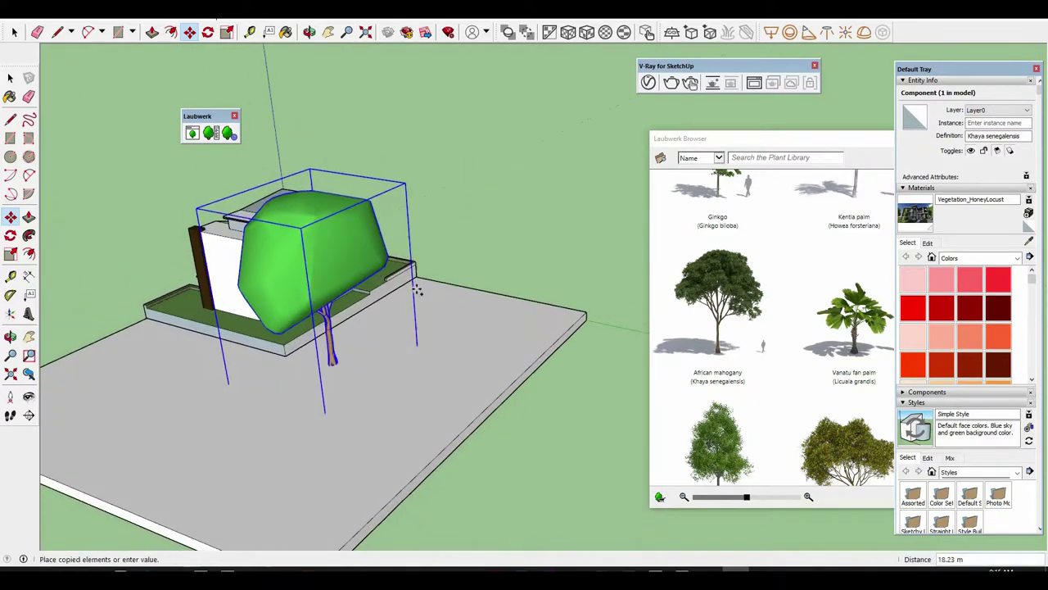
Ctrl-copy the mahogany and drop the copy at a new spot on the ground.
key(ctrl)
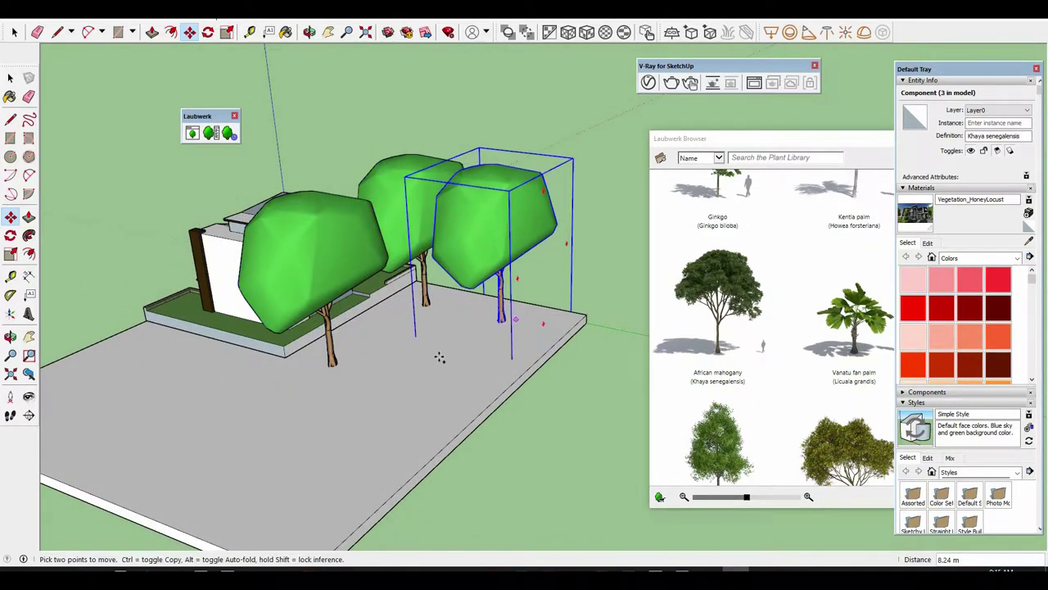
key(ctrl)
click(425, 288)
mouse_move(453, 351)
middle_down()
mouse_move(260, 336)
mouse_move(471, 321)
middle_up()
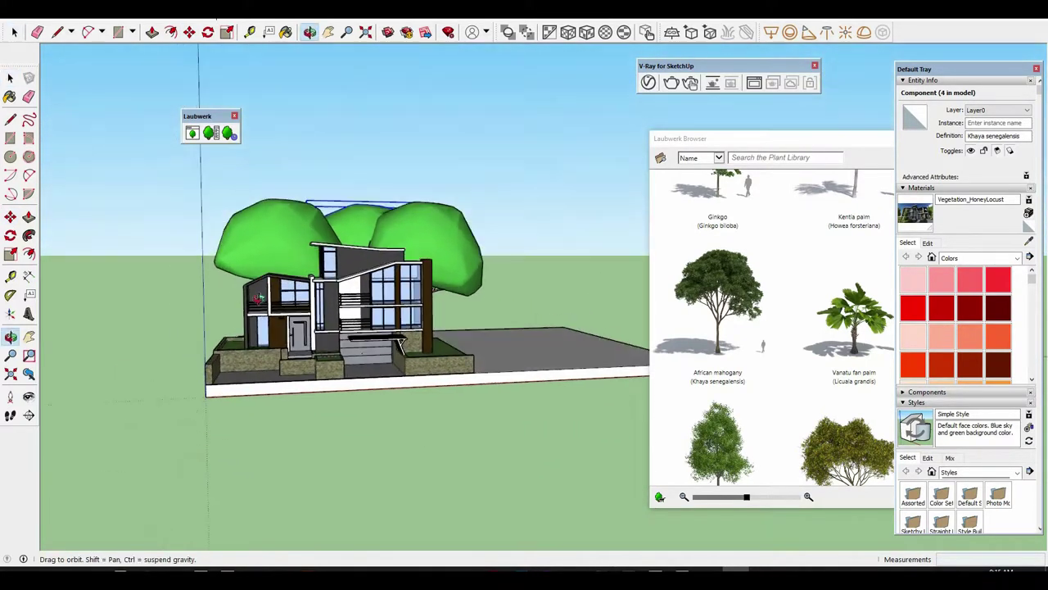
Copy the mahogany again to plant another tree behind the house.
key(ctrl)
click(507, 346)
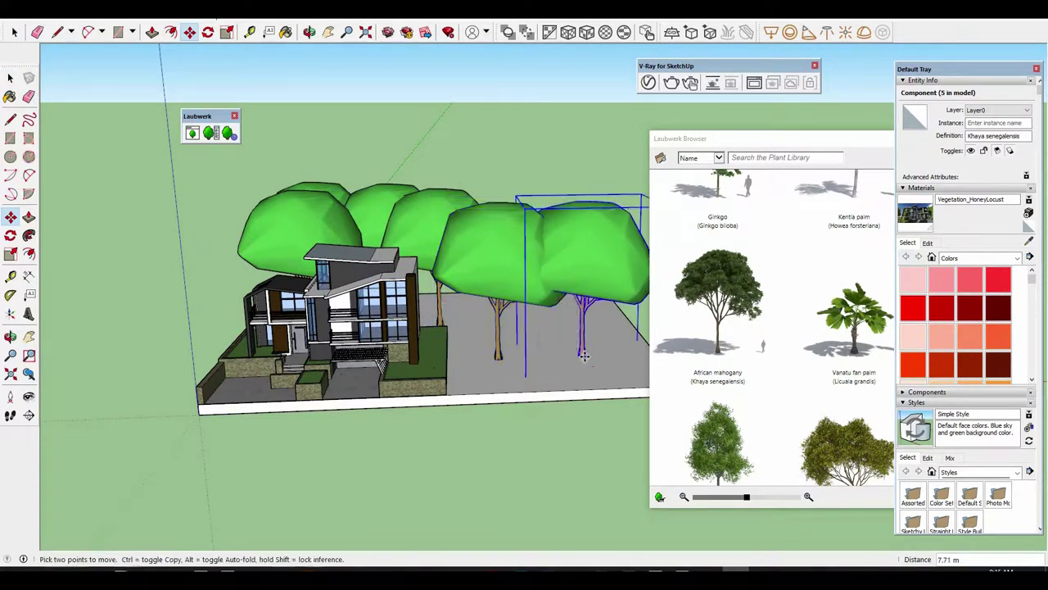
scroll(539, 352, down, 3)
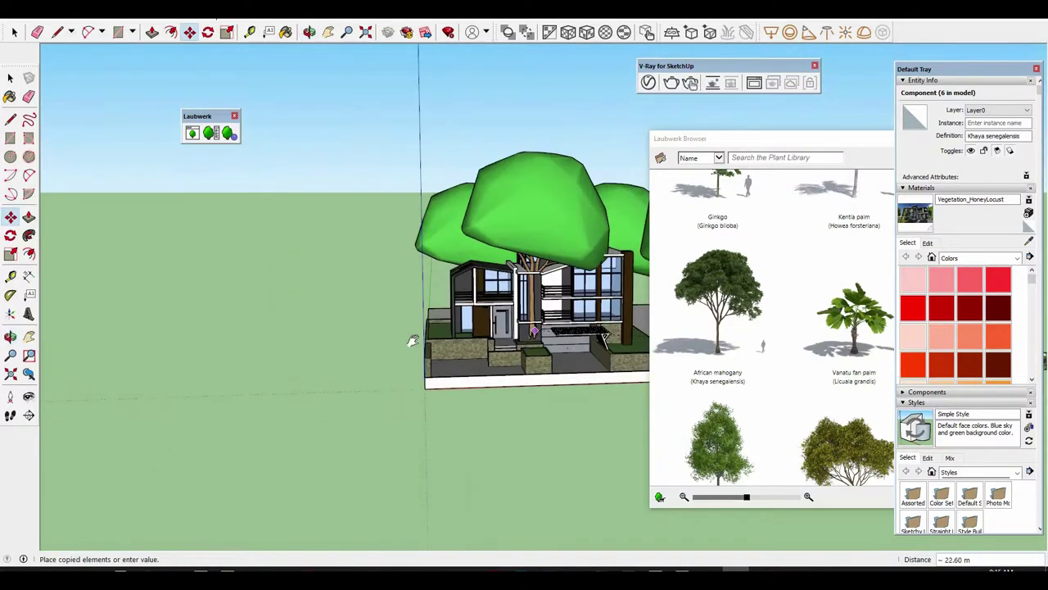
mouse_move(412, 346)
middle_down()
mouse_move(565, 290)
mouse_move(256, 352)
mouse_move(485, 368)
middle_up()
scroll(565, 290, up, 3)
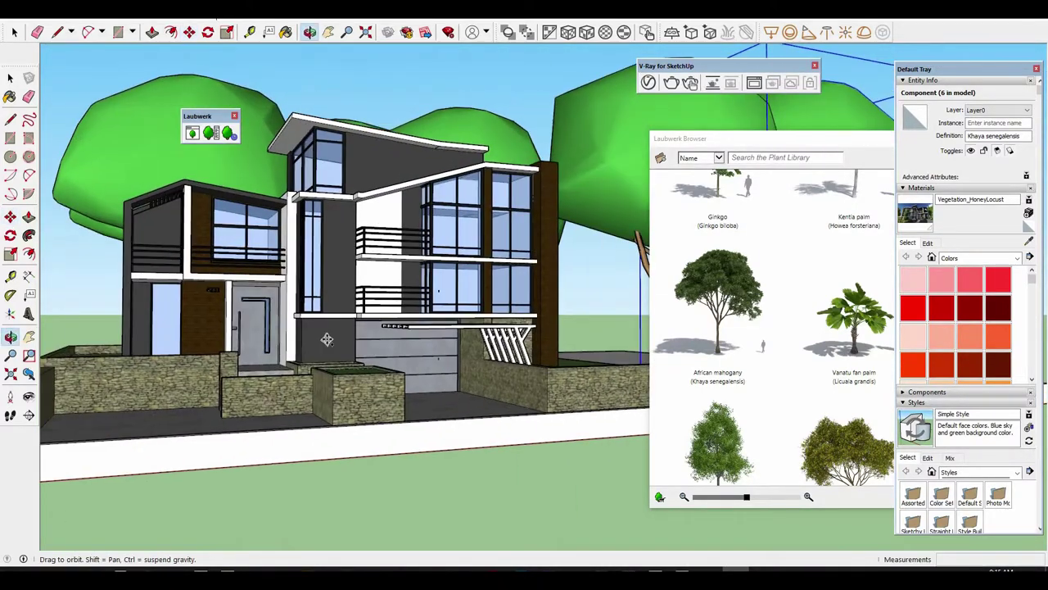
scroll(485, 368, up, 3)
scroll(483, 368, up, 2)
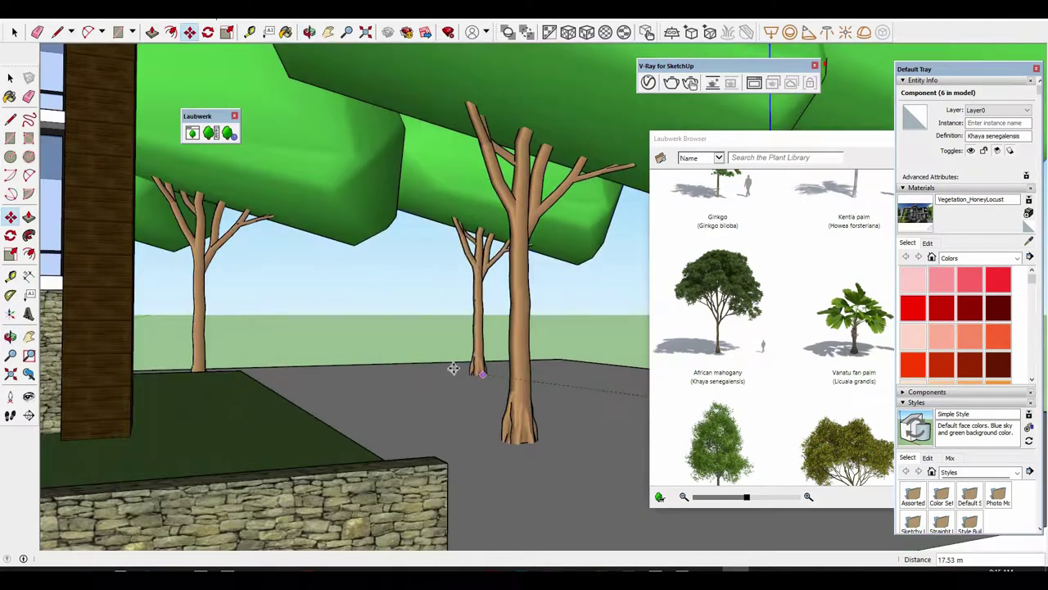
scroll(454, 368, down, 4)
scroll(446, 369, down, 3)
scroll(448, 361, up, 1)
scroll(458, 369, up, 3)
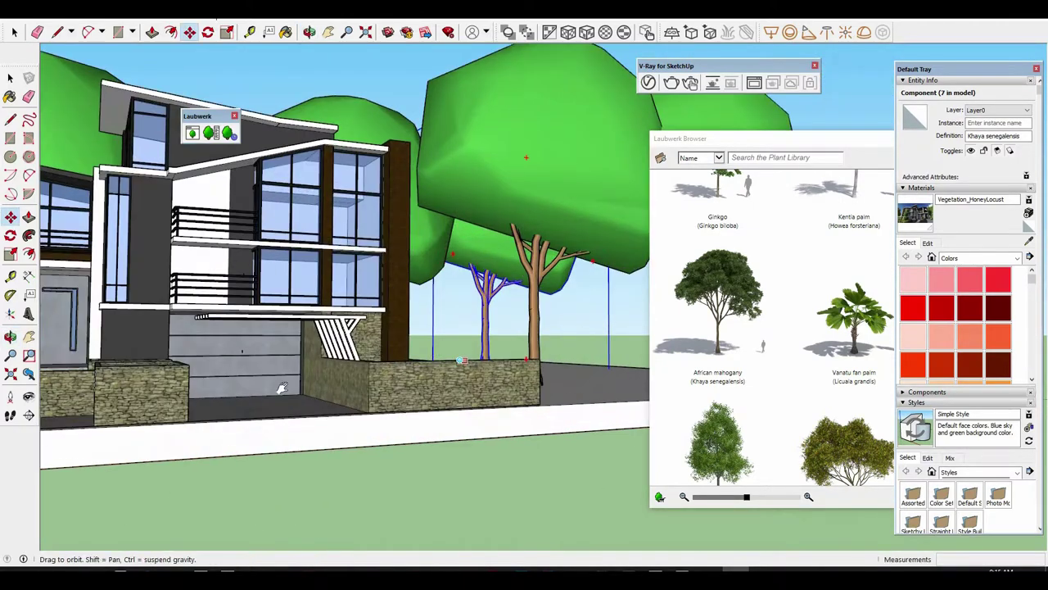
scroll(483, 385, up, 2)
click(436, 350)
key(space)
scroll(434, 356, down, 2)
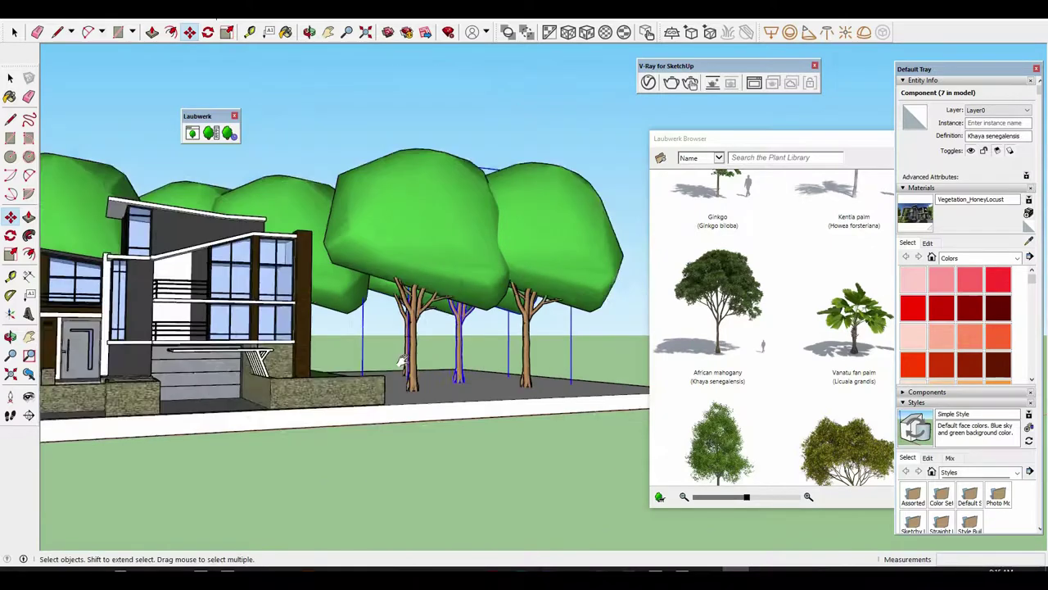
scroll(434, 361, down, 2)
scroll(432, 362, up, 2)
scroll(430, 364, up, 1)
Scroll the Laubwerk Browser to the maple tiles and apply one to the selected tree, confirming the replace prompt.
middle_drag(431, 365, 469, 269)
scroll(442, 340, up, 2)
scroll(445, 325, up, 3)
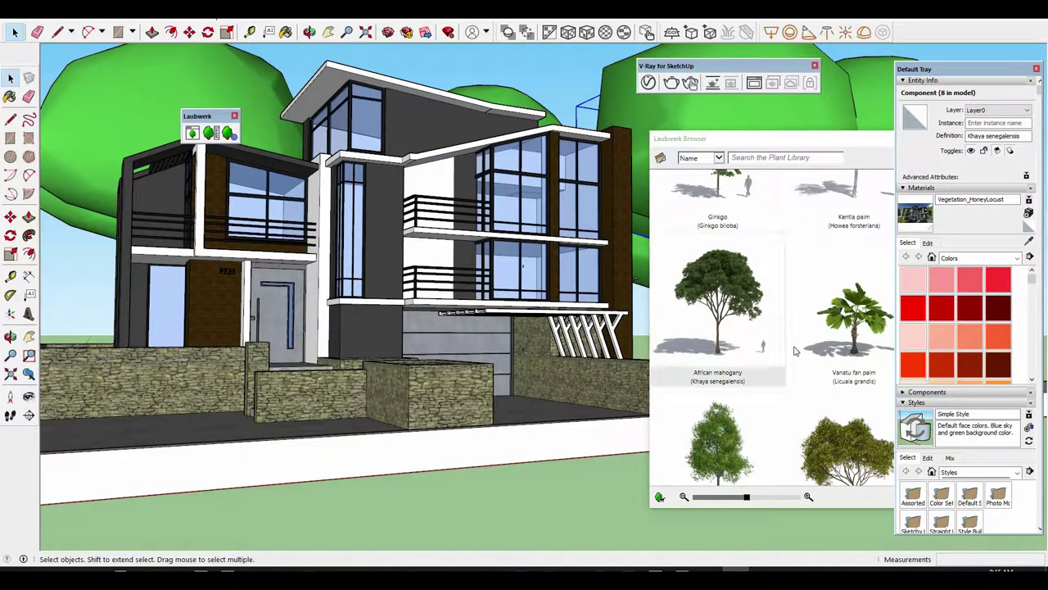
scroll(770, 331, down, 2)
scroll(765, 327, down, 3)
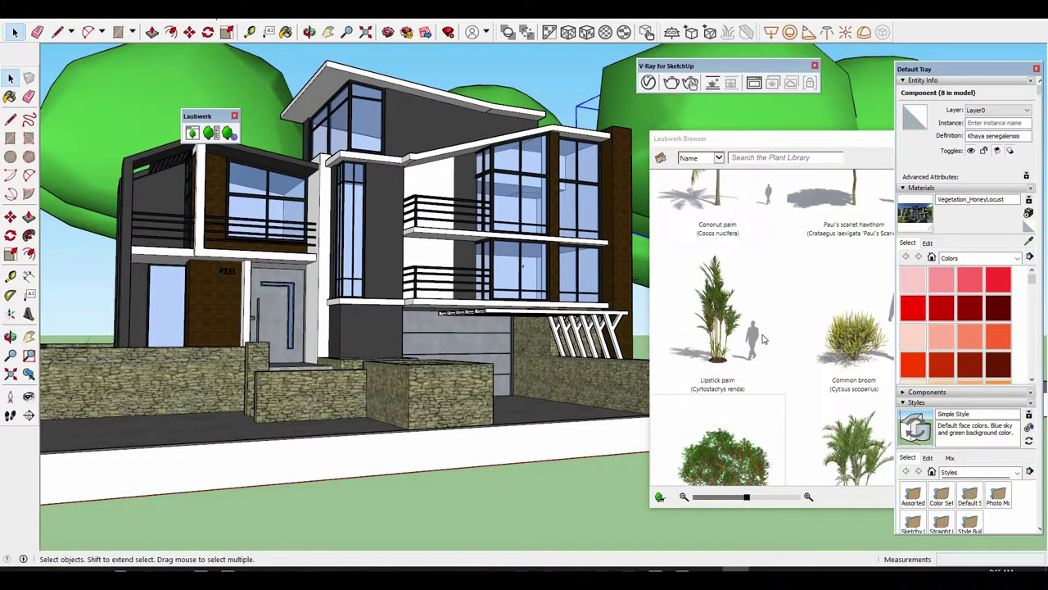
scroll(766, 311, down, 1)
scroll(773, 282, down, 2)
scroll(771, 295, down, 2)
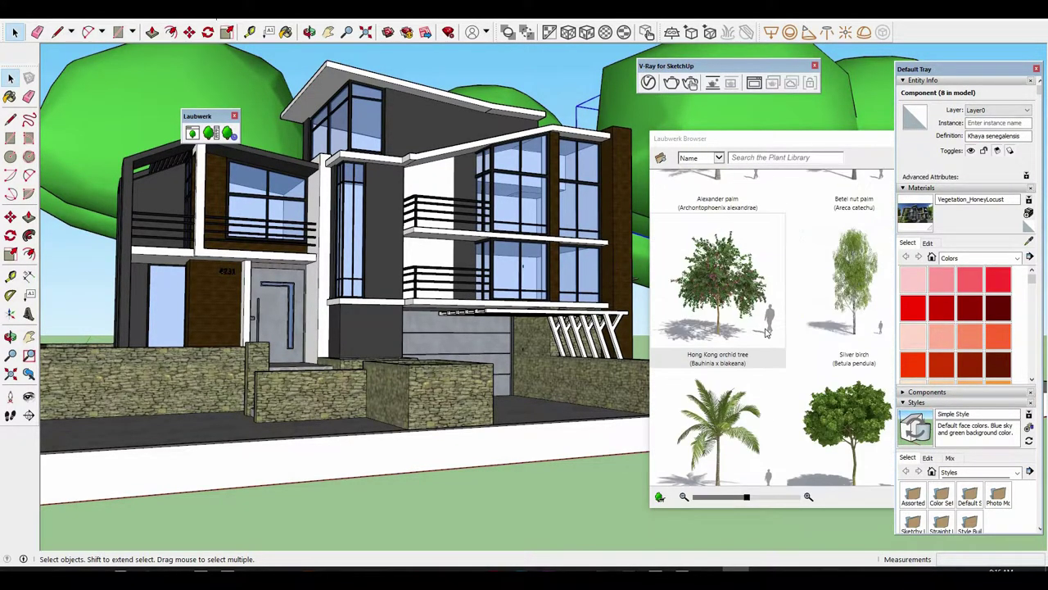
scroll(769, 307, down, 1)
scroll(768, 319, down, 2)
scroll(767, 315, down, 2)
scroll(769, 311, down, 2)
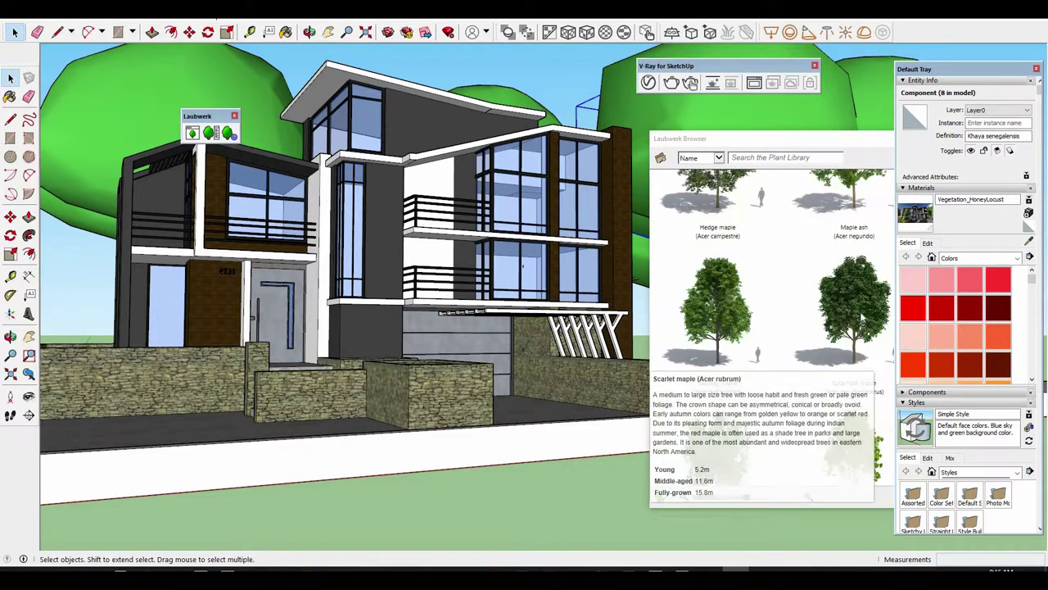
scroll(819, 320, down, 1)
click(831, 319)
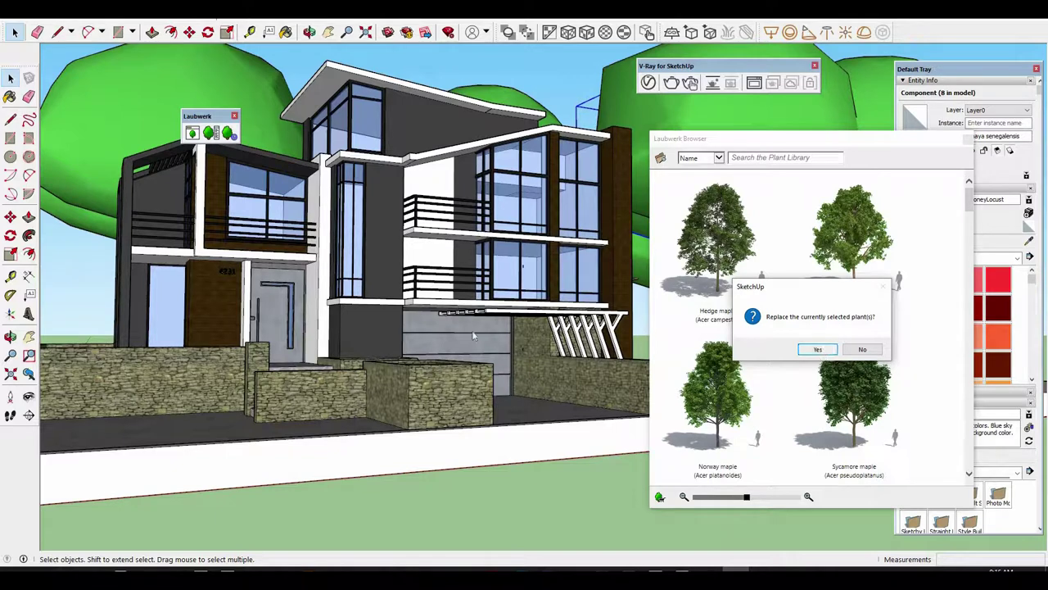
key(Return)
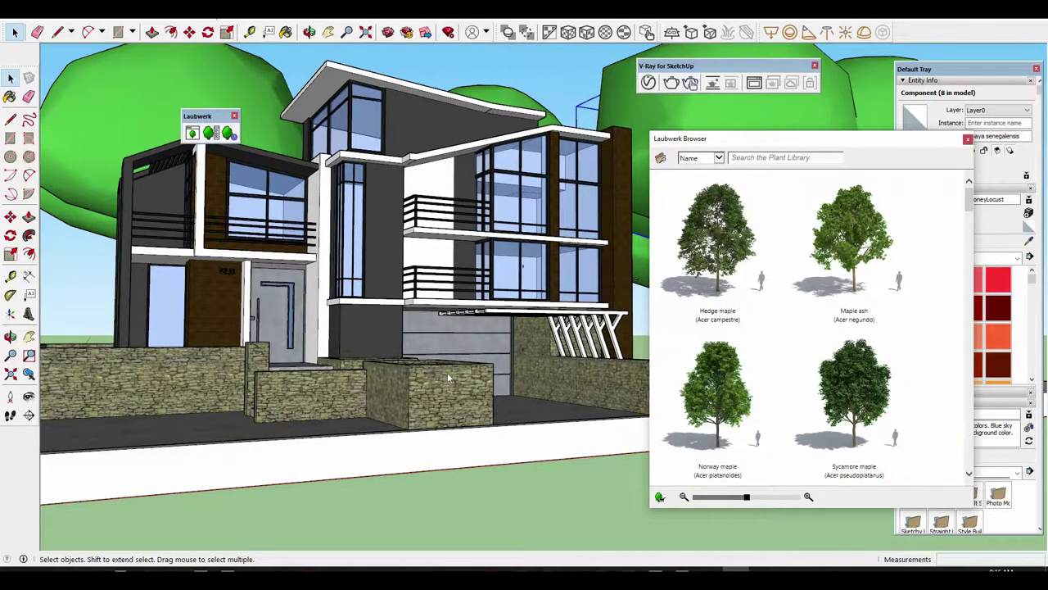
Pick the Norway maple (Acer platanoides) tile for the eight trees behind the house and answer the replace prompt.
middle_drag(474, 363, 382, 454)
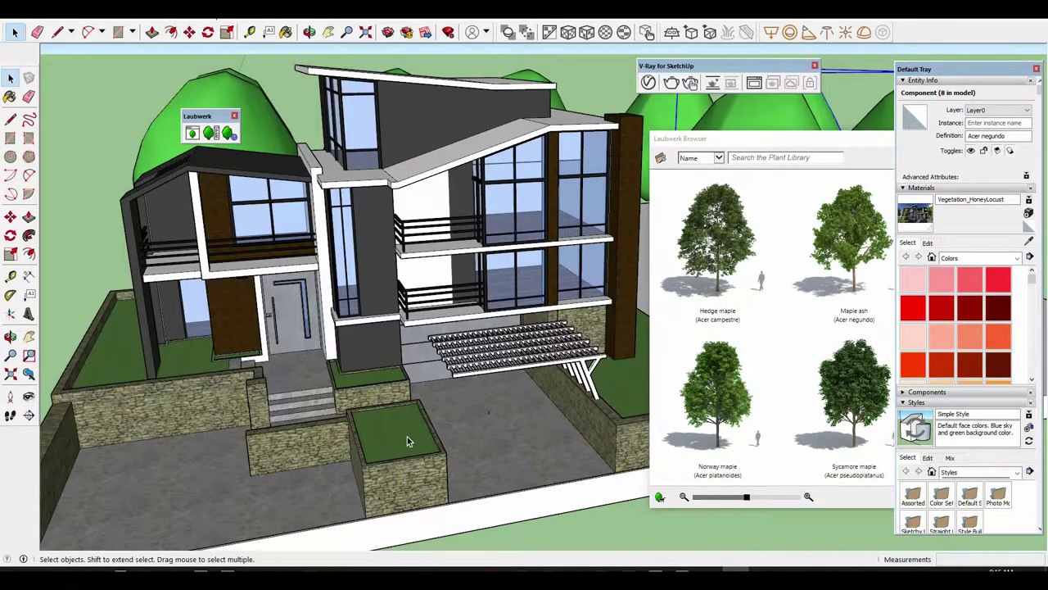
click(717, 393)
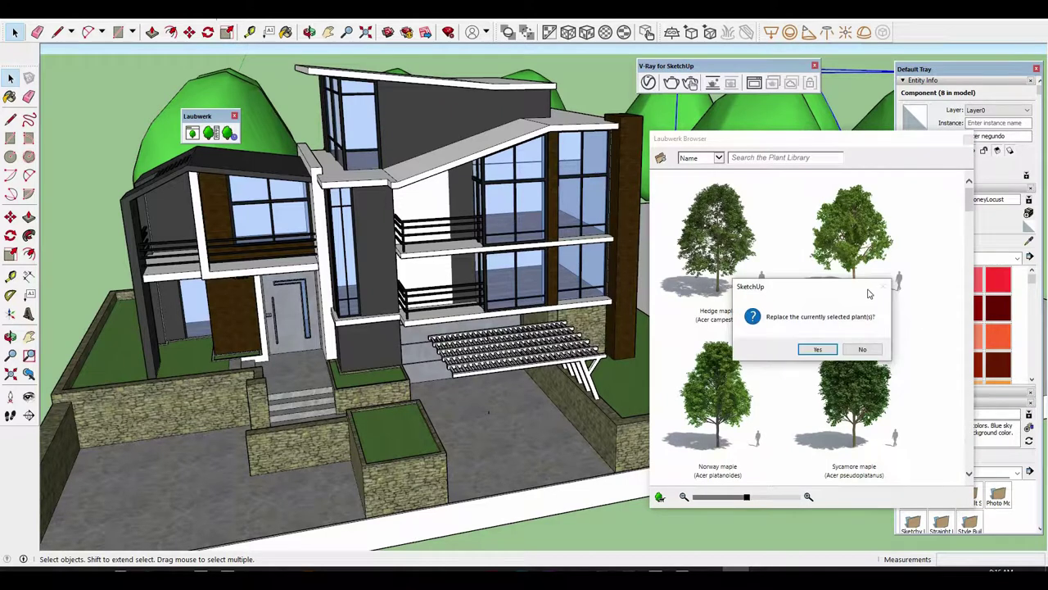
click(865, 349)
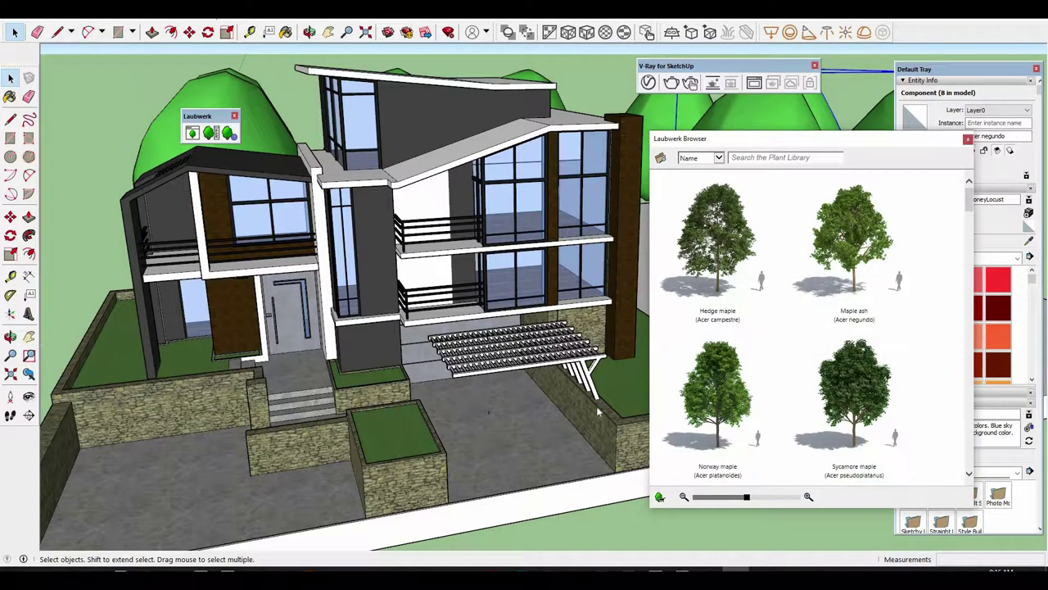
click(825, 350)
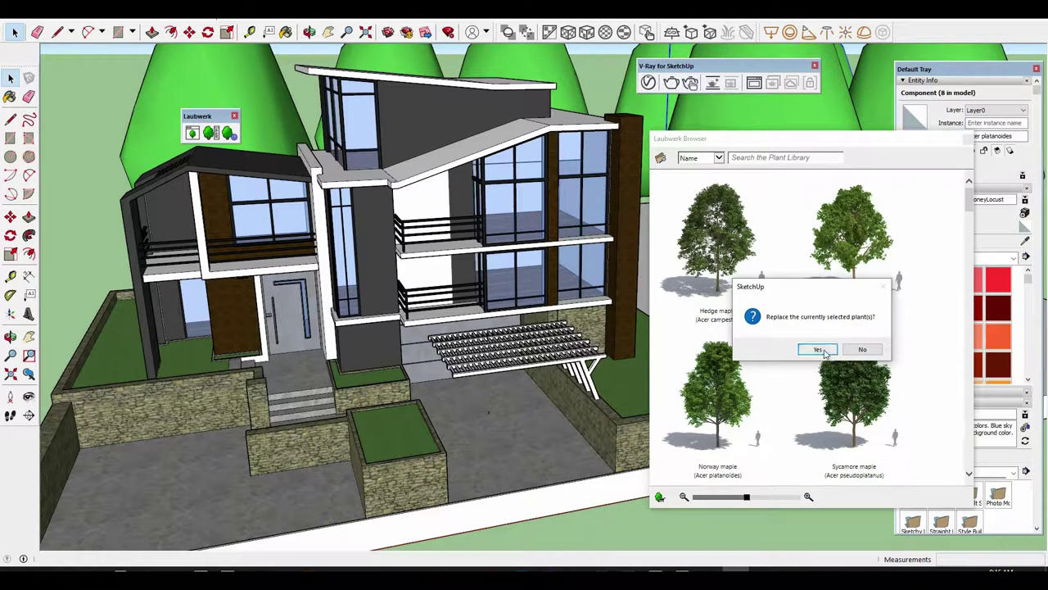
click(825, 350)
click(891, 286)
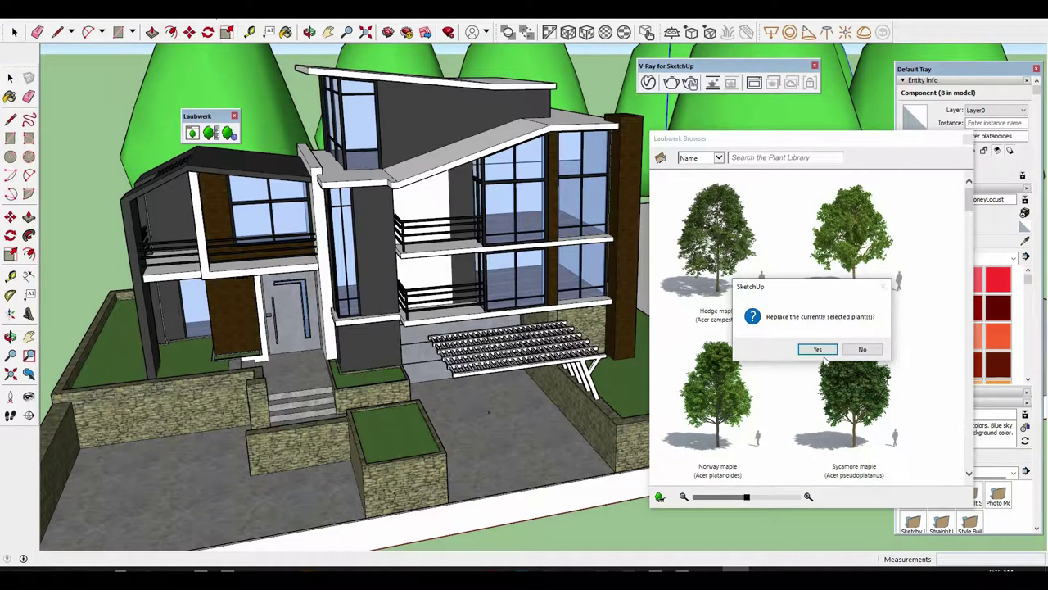
key(Tab)
key(Return)
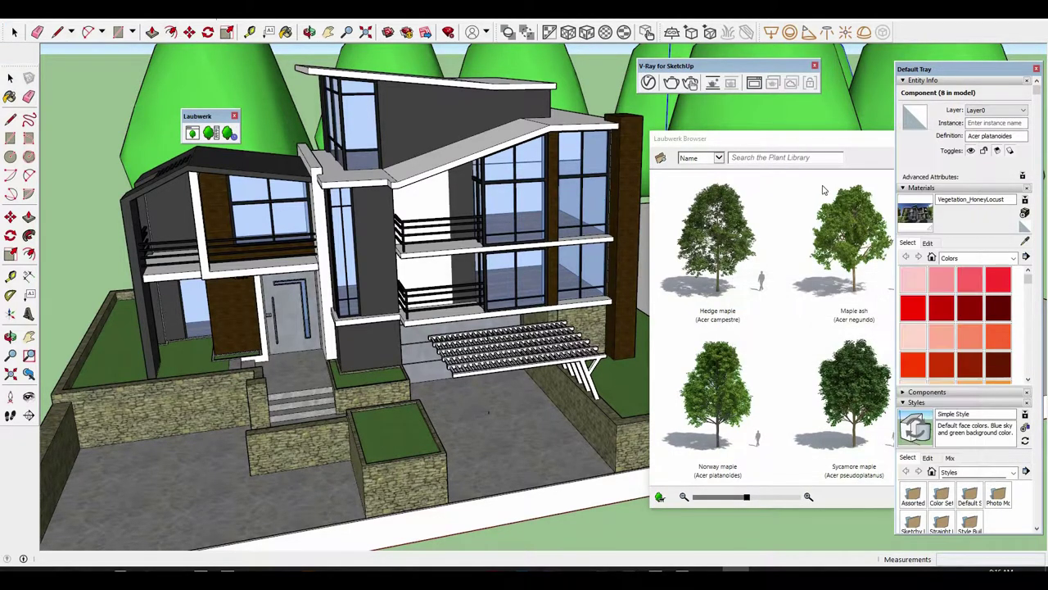
Drag a Maple ash (Acer negundo) from the Laubwerk Browser into the model near the entrance planter.
drag(760, 154, 612, 166)
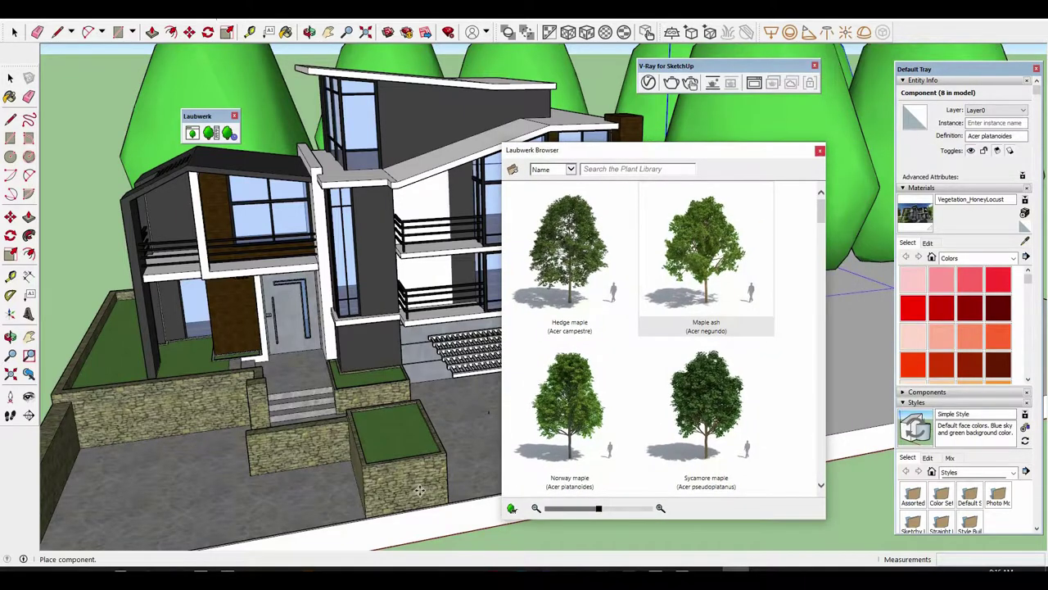
click(390, 439)
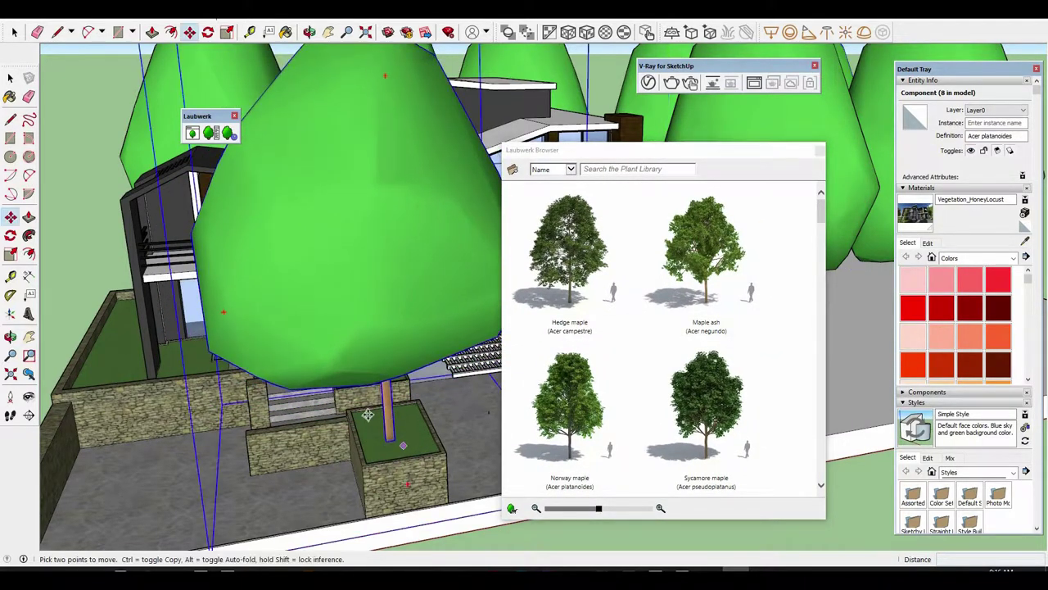
scroll(368, 415, down, 5)
middle_drag(368, 415, 365, 421)
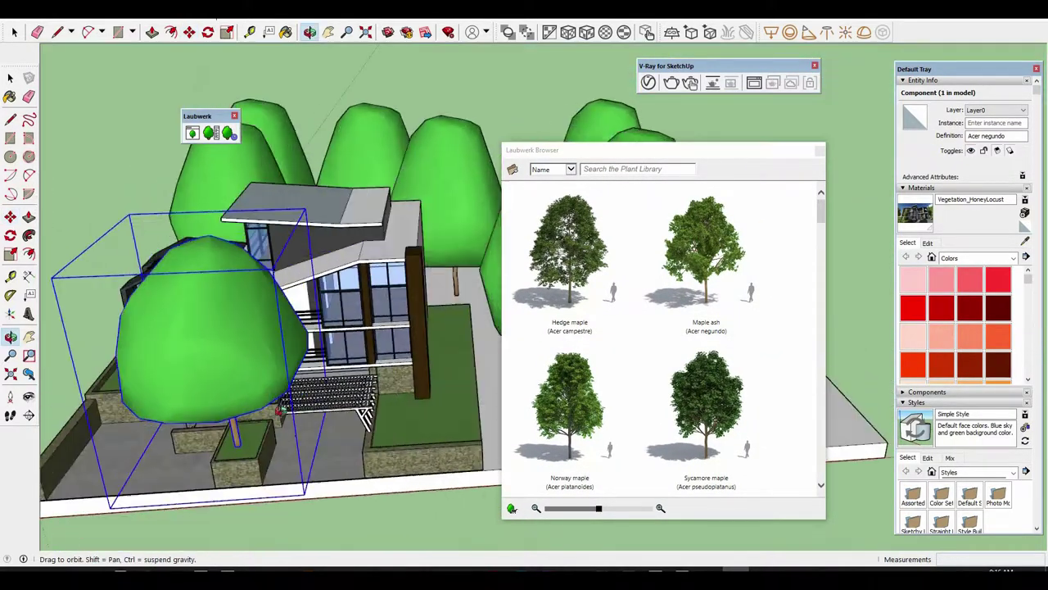
middle_drag(279, 410, 348, 325)
Scale the new tree down to about 0.29 and set it onto the grassy stone planter.
key(m)
key(s)
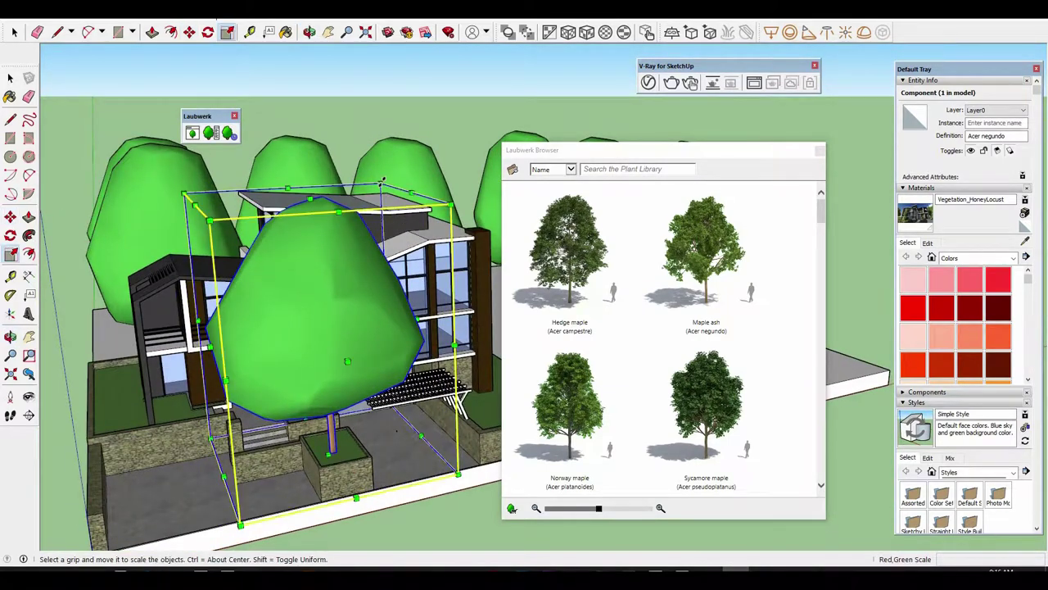
drag(358, 291, 348, 437)
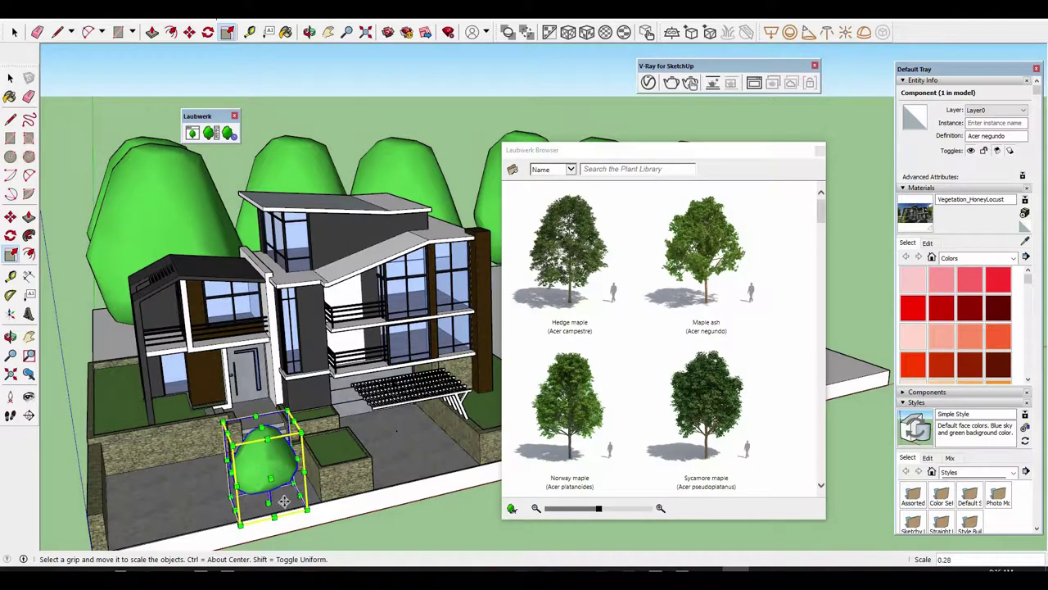
key(m)
scroll(283, 501, up, 5)
click(234, 464)
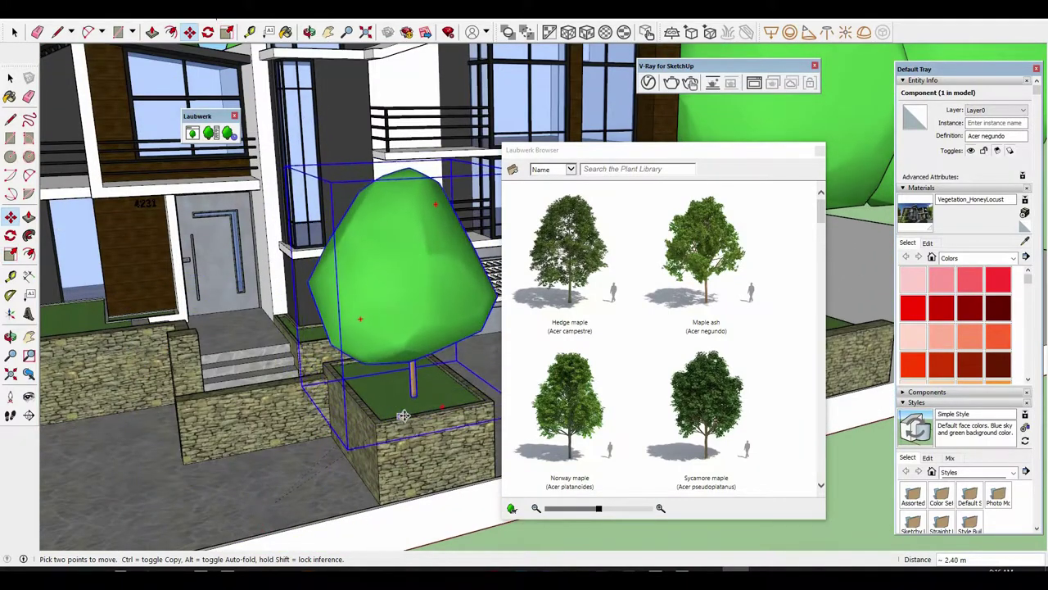
scroll(403, 416, up, 3)
scroll(363, 468, up, 3)
scroll(360, 483, up, 2)
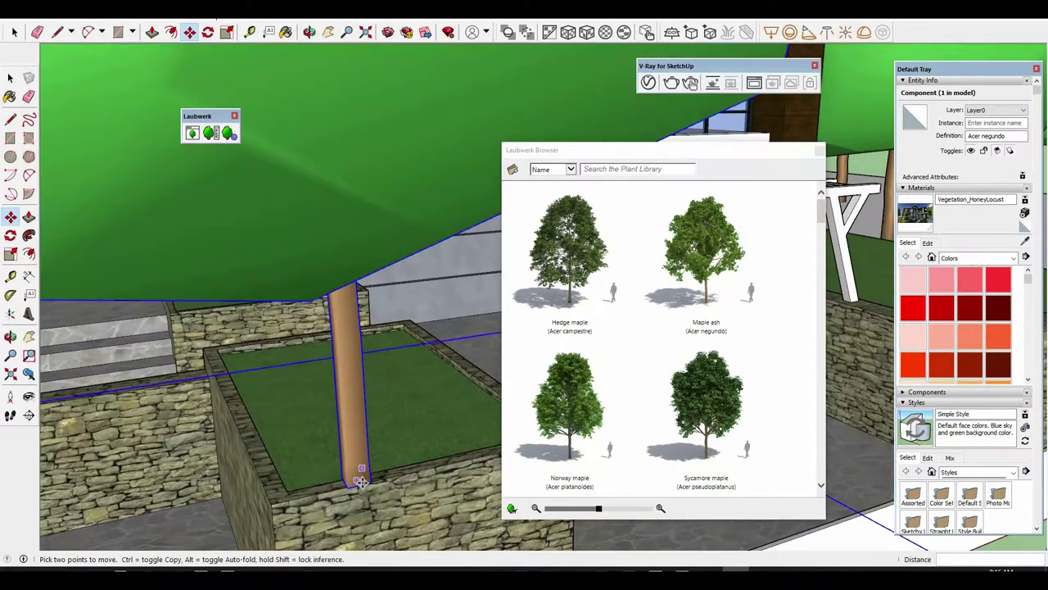
scroll(380, 424, down, 5)
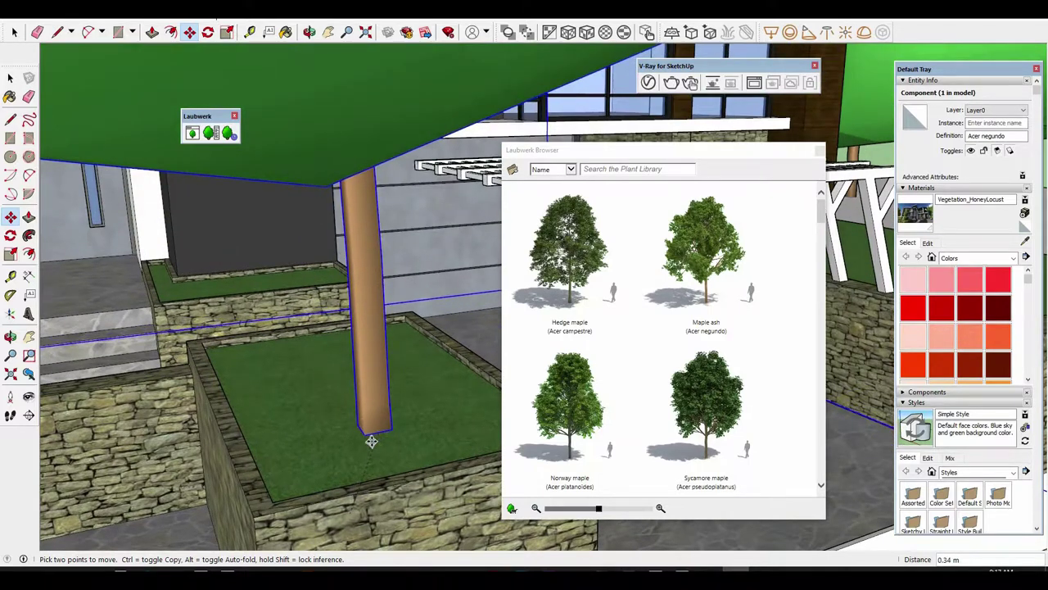
scroll(364, 445, up, 3)
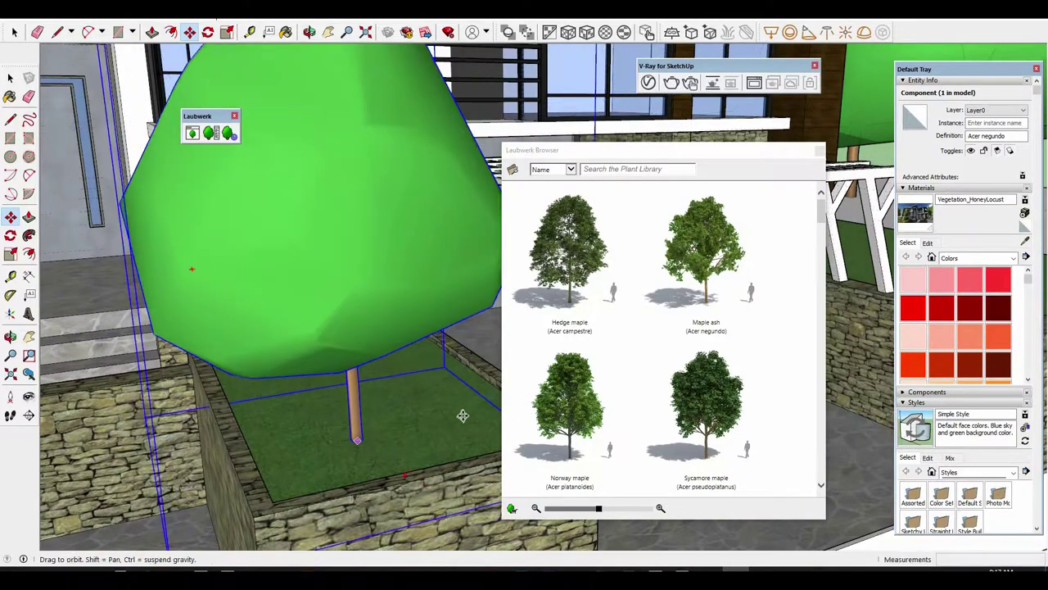
scroll(426, 422, up, 3)
scroll(312, 377, up, 1)
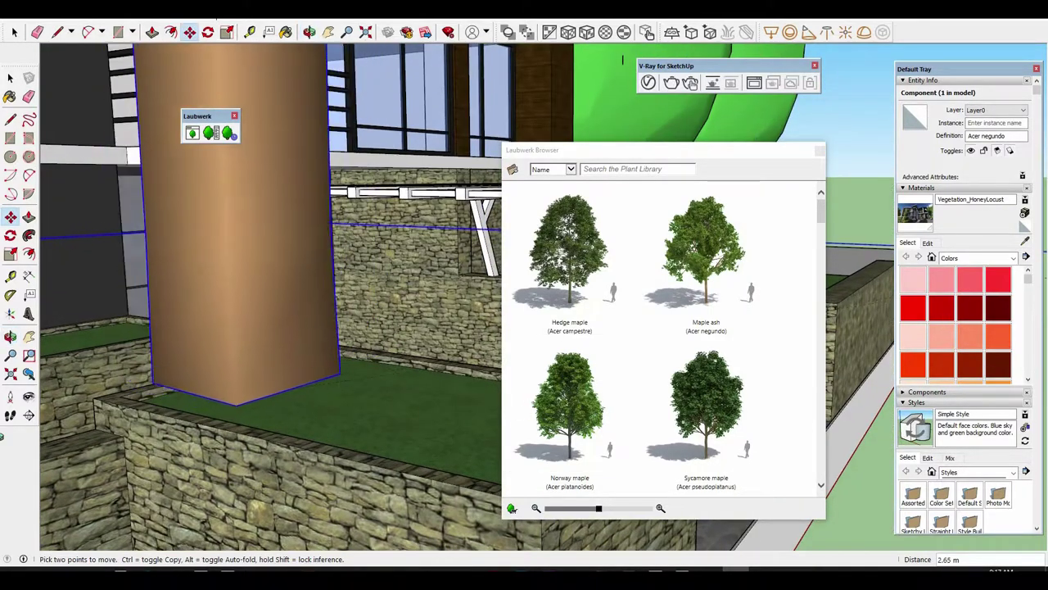
middle_drag(277, 382, 327, 339)
scroll(330, 336, down, 4)
scroll(330, 336, down, 4)
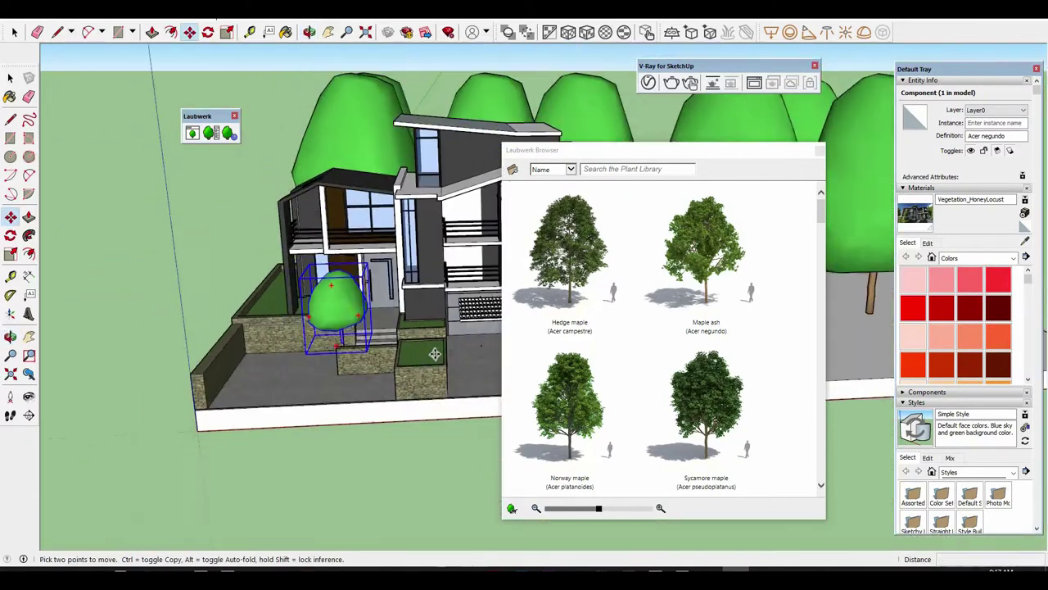
scroll(319, 344, up, 2)
scroll(303, 352, up, 4)
scroll(275, 357, down, 2)
scroll(274, 358, up, 2)
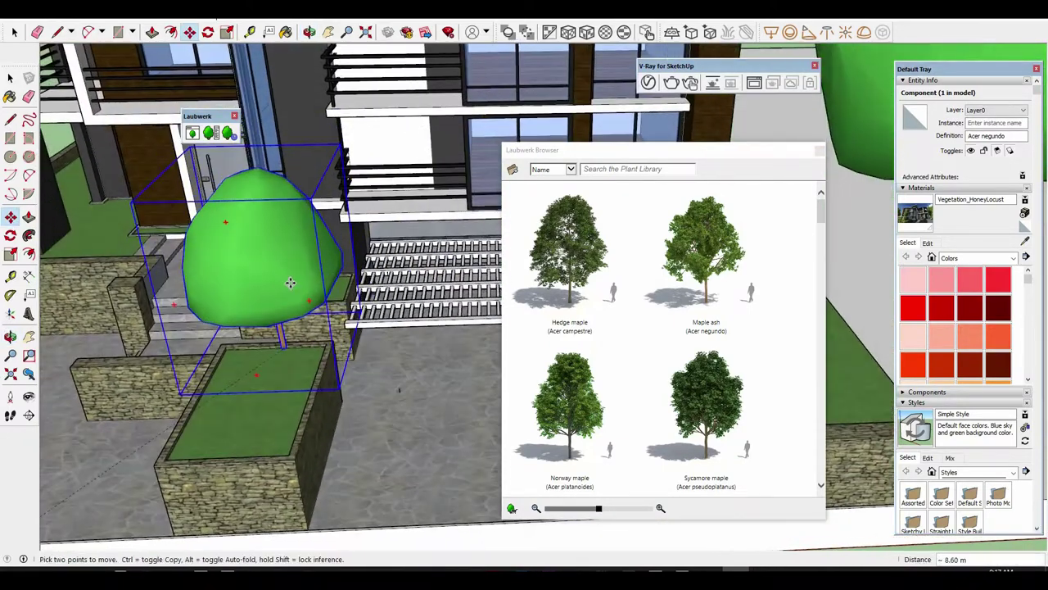
scroll(295, 283, up, 3)
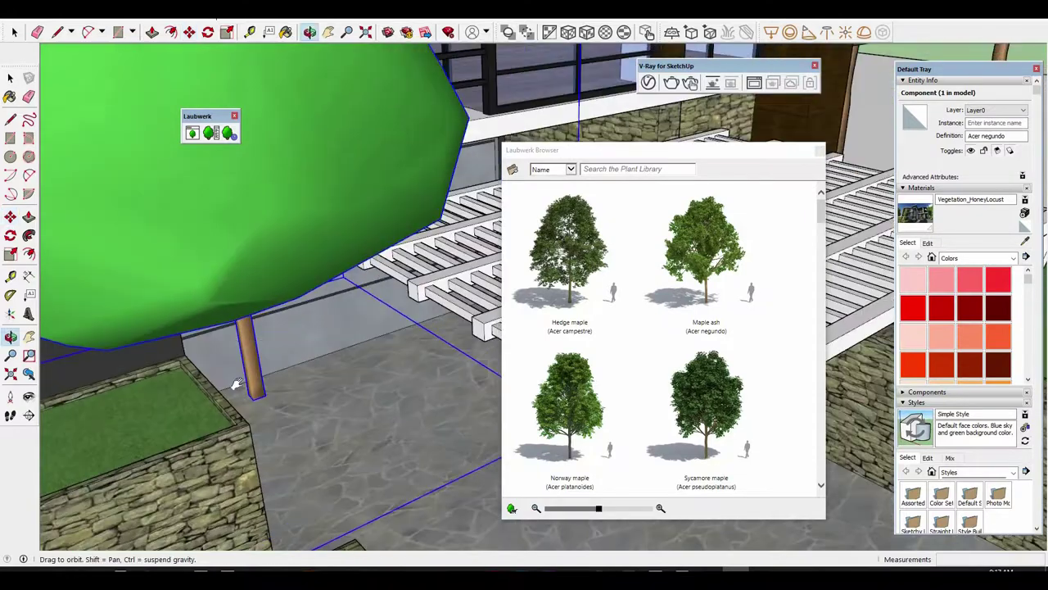
middle_drag(348, 299, 477, 254)
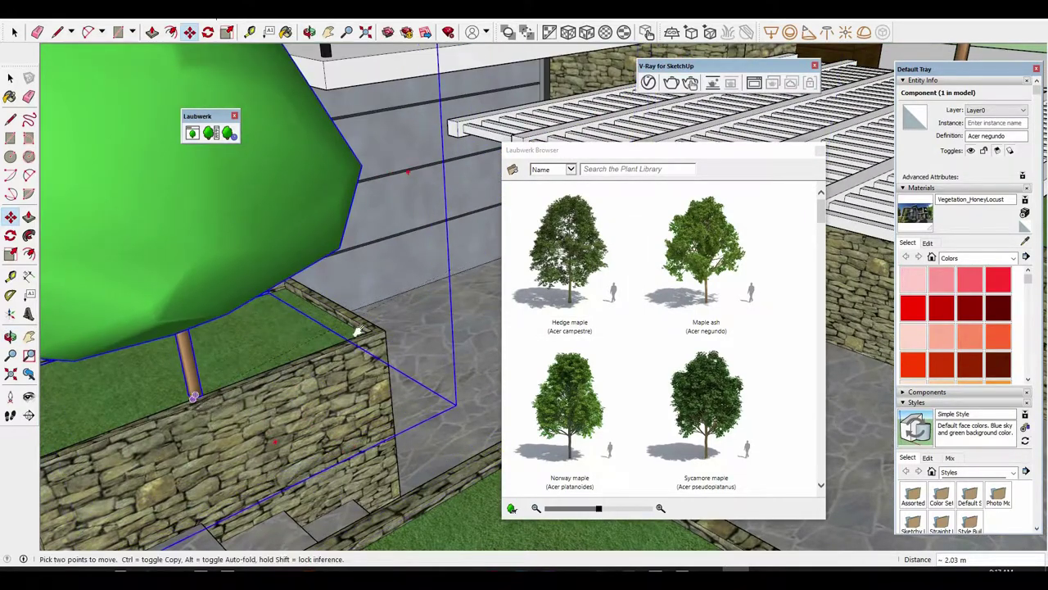
scroll(358, 332, up, 2)
middle_drag(358, 331, 357, 340)
scroll(357, 340, up, 2)
scroll(354, 346, up, 2)
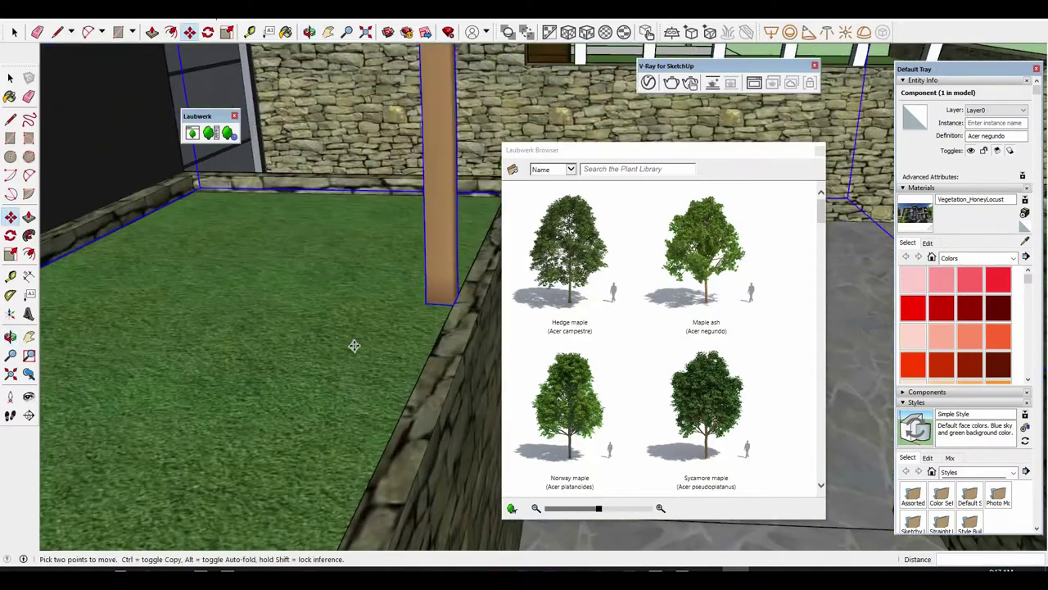
scroll(354, 346, down, 3)
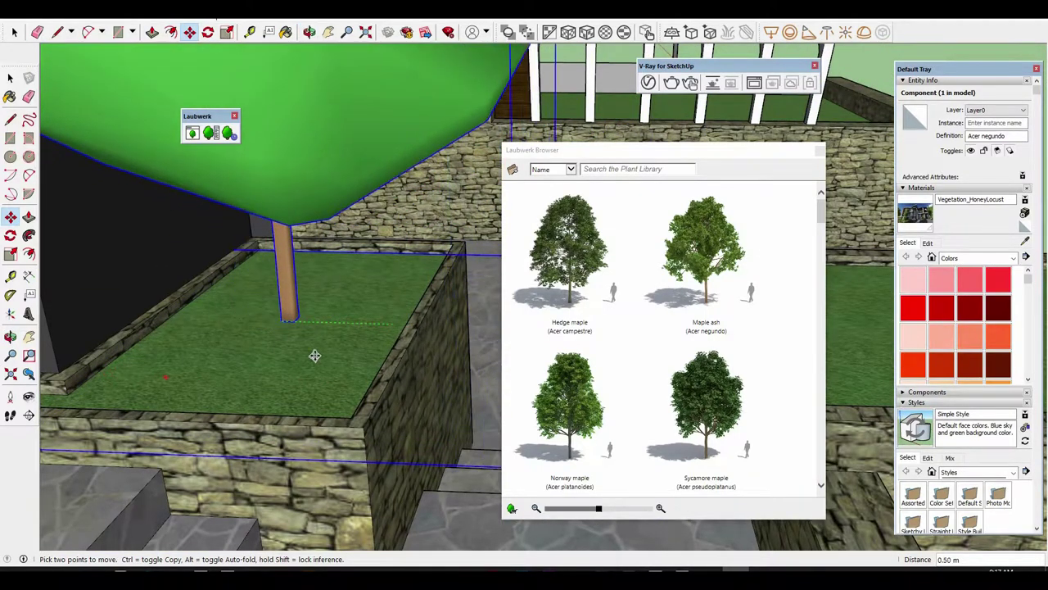
scroll(302, 337, down, 5)
mouse_move(302, 337)
middle_down()
mouse_move(398, 301)
mouse_move(295, 332)
middle_up()
scroll(344, 352, up, 5)
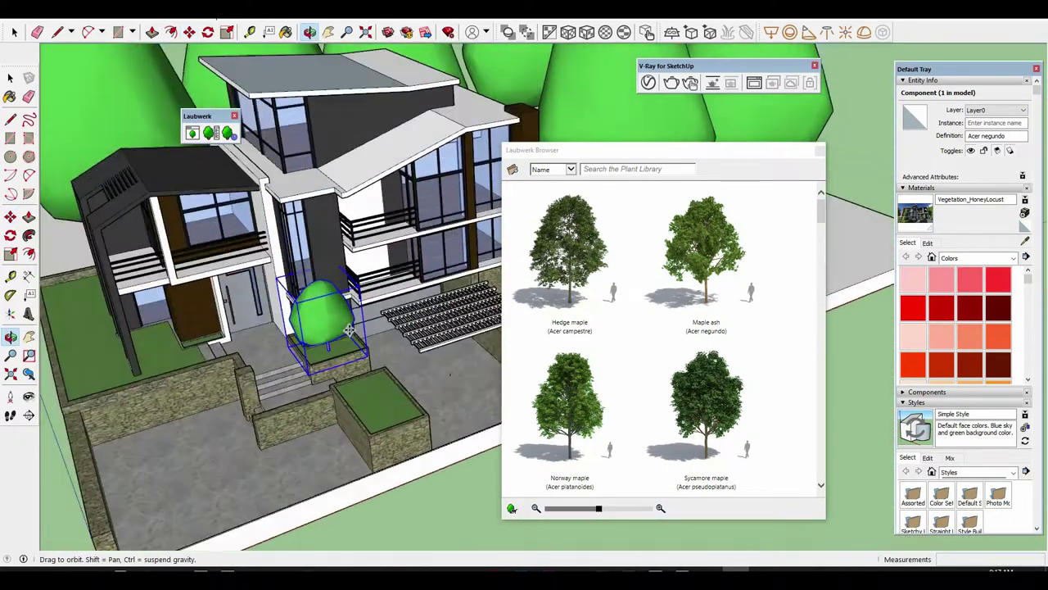
Rescale the tree by 0.4 and then by 1.19 so it fits the planter.
key(m)
key(s)
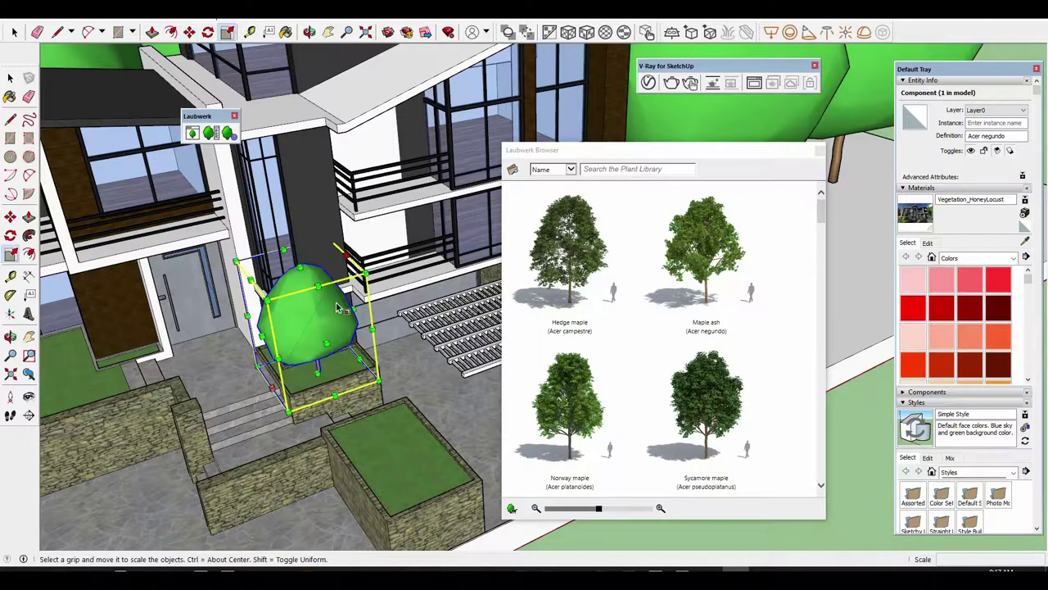
text(0.4)
key(Return)
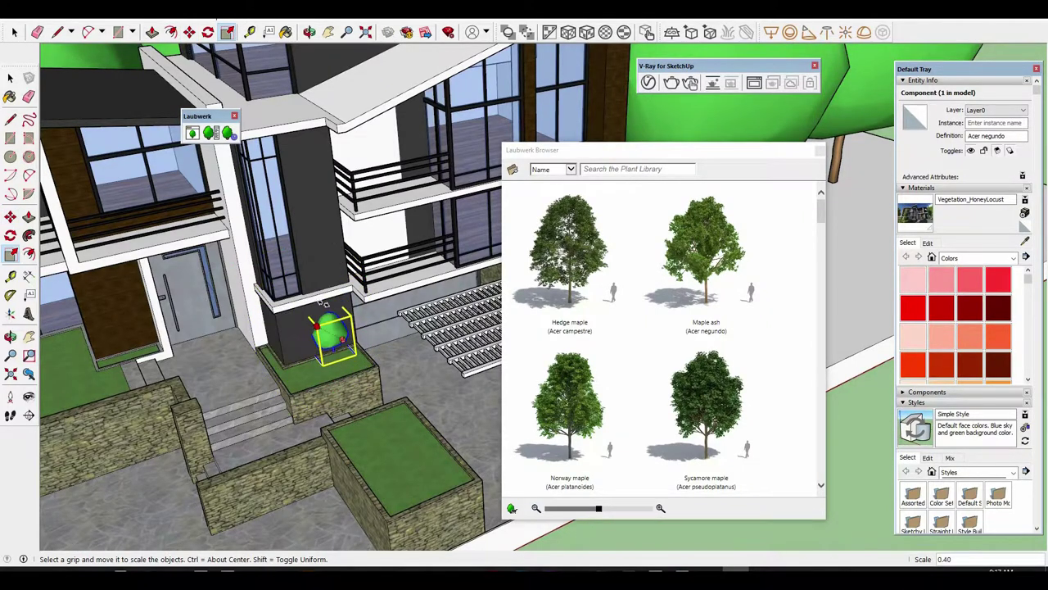
scroll(346, 362, up, 3)
middle_drag(346, 362, 359, 298)
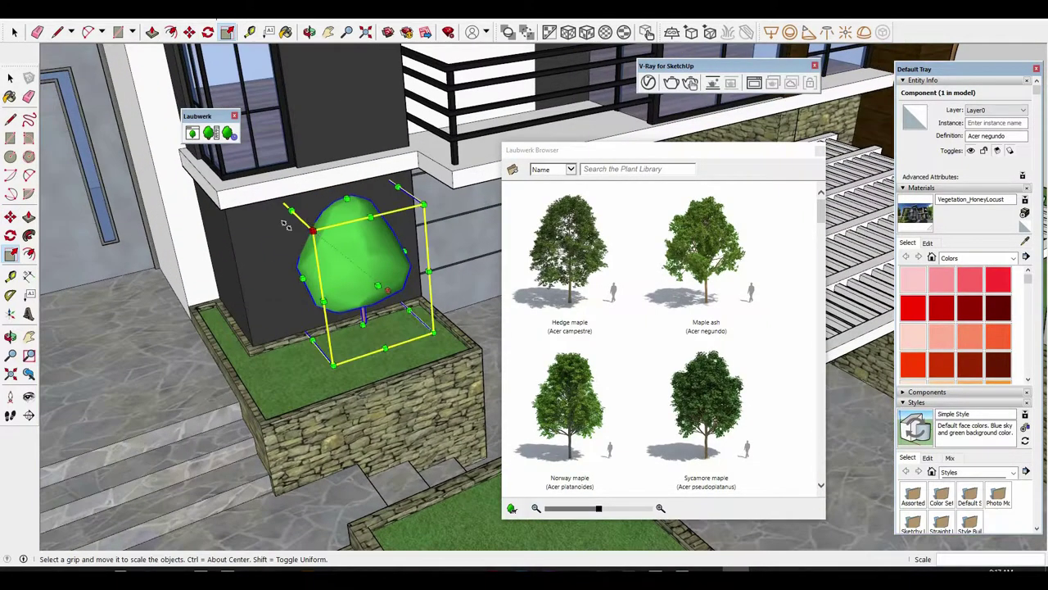
text(1.19)
key(Return)
Copy the Maple ash with Move and Ctrl to place a second tree beside the original.
key(m)
scroll(367, 343, up, 3)
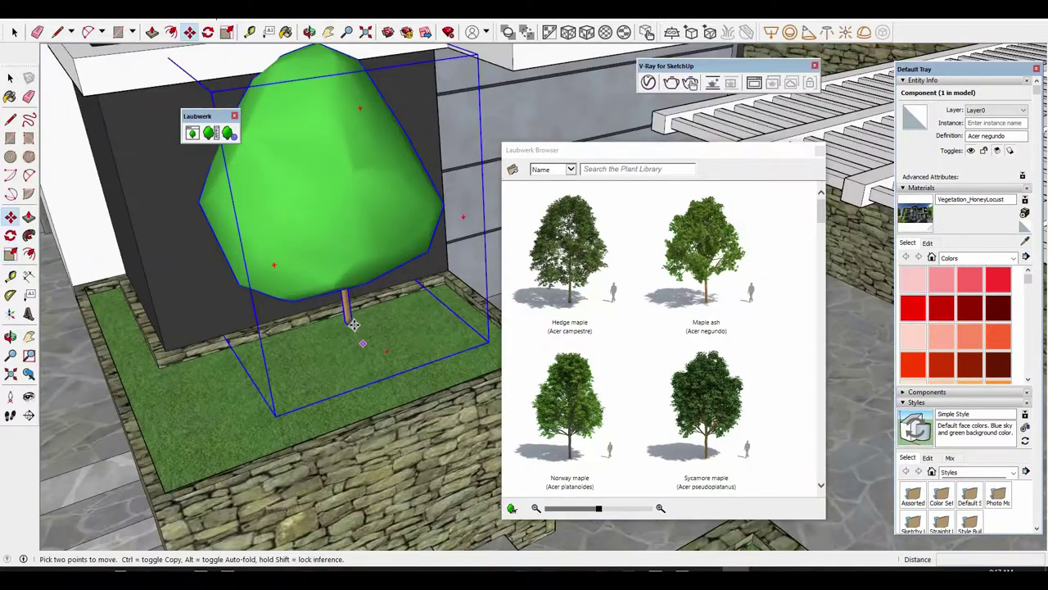
scroll(385, 336, down, 1)
click(409, 327)
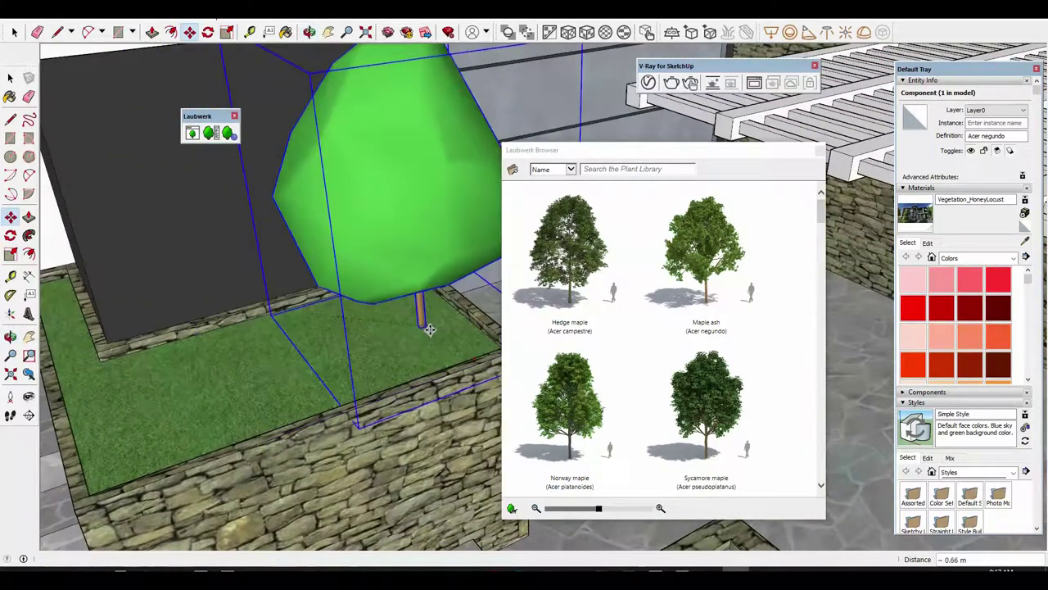
key(ctrl)
middle_drag(320, 355, 344, 394)
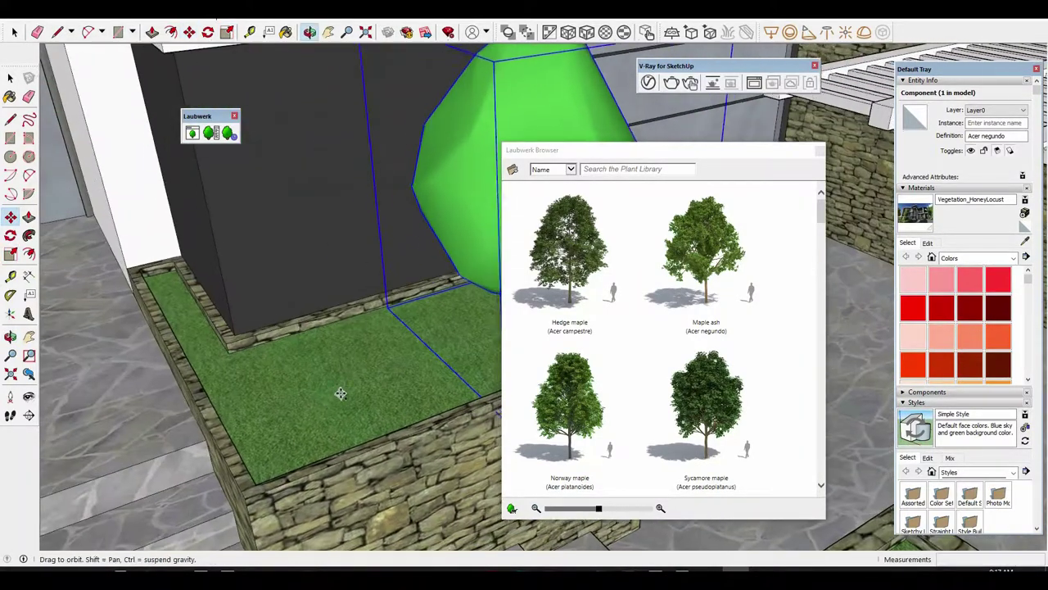
click(325, 396)
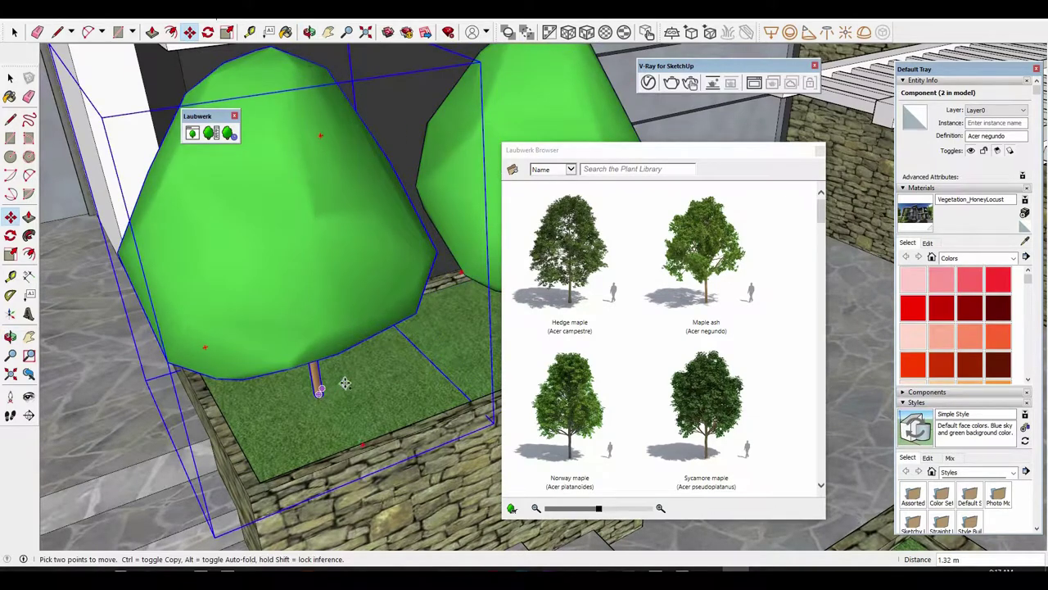
Place three more tree copies along the lower-right entrance planter.
scroll(345, 383, down, 5)
middle_drag(374, 368, 328, 385)
key(ctrl)
click(271, 393)
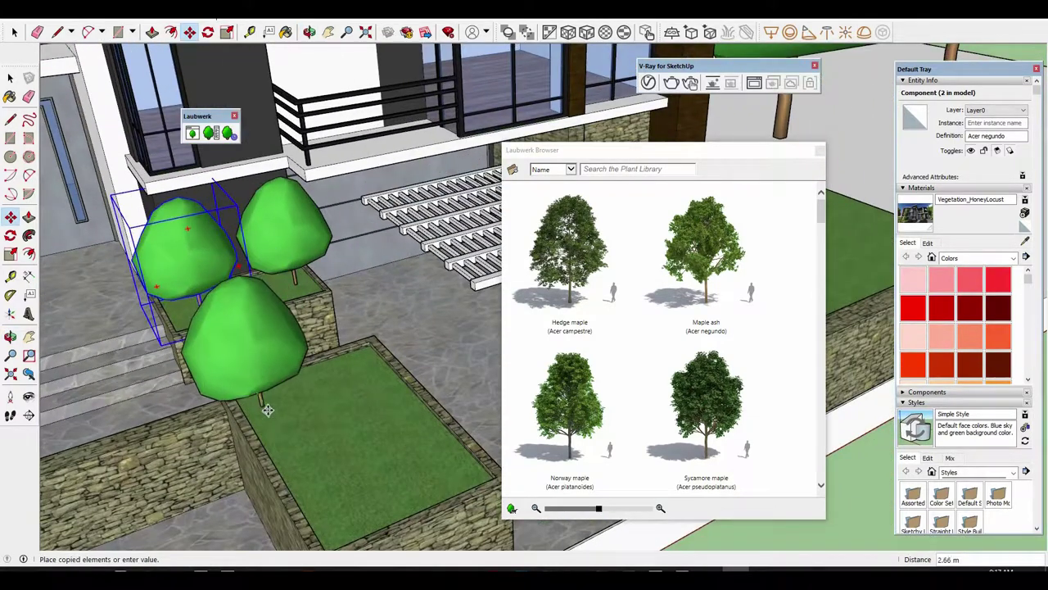
key(Escape)
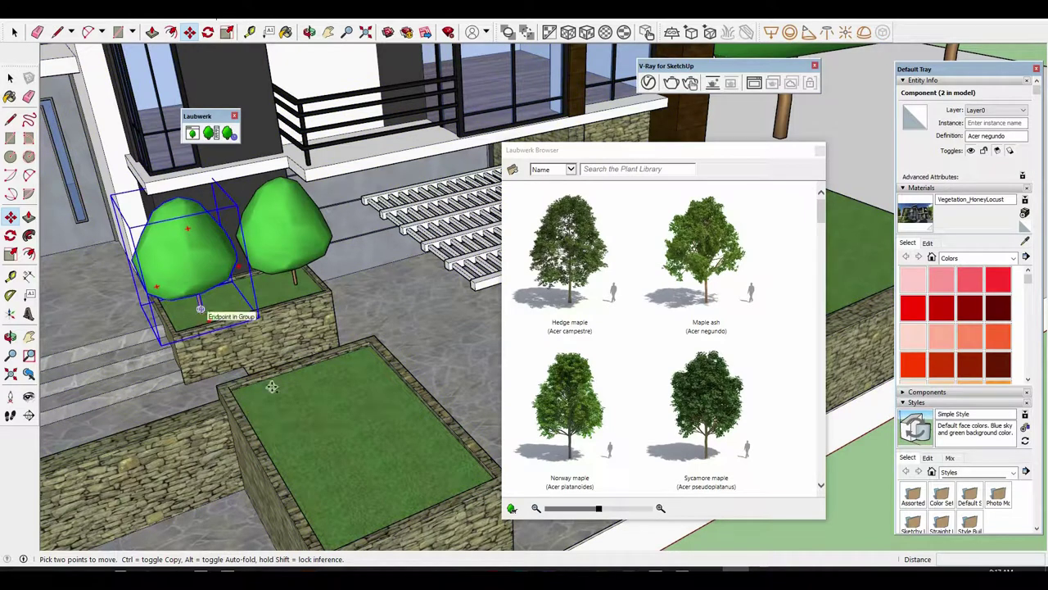
click(201, 308)
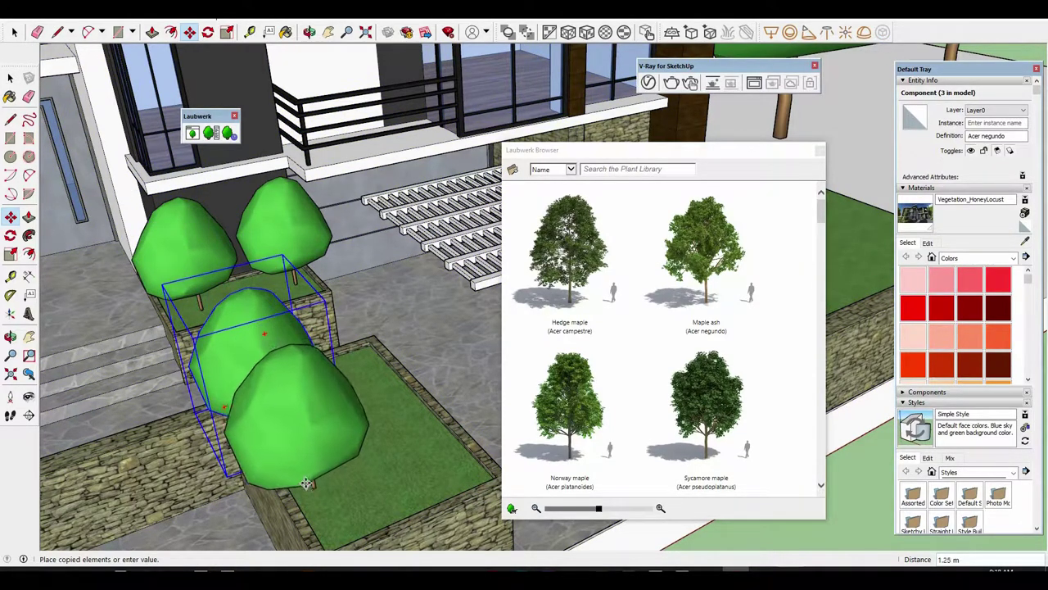
click(309, 486)
click(338, 501)
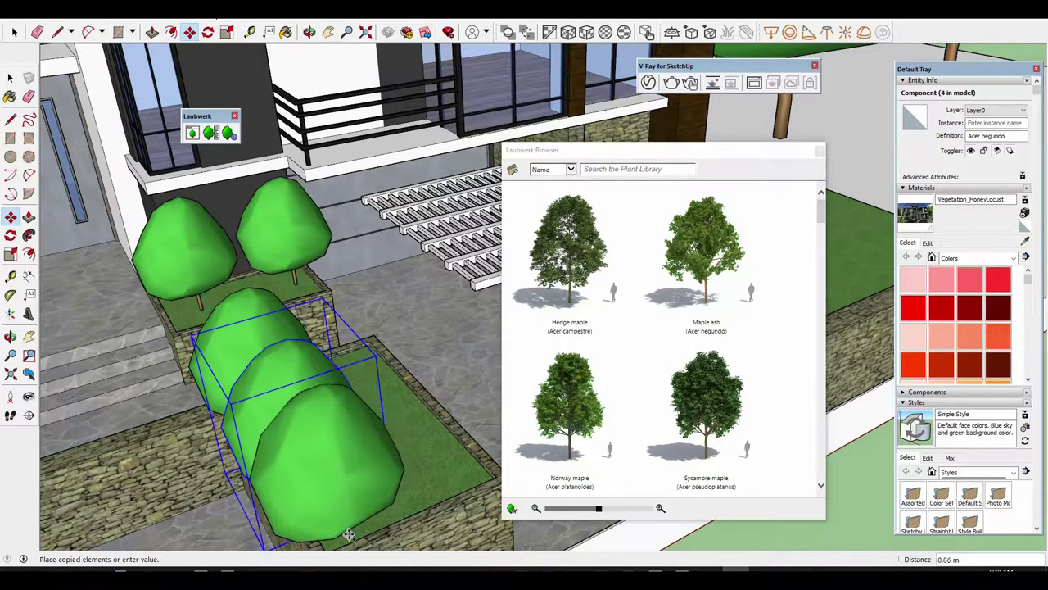
click(363, 502)
Select the planter trees and copy them as a row into the neighbouring planter.
middle_drag(404, 396, 204, 340)
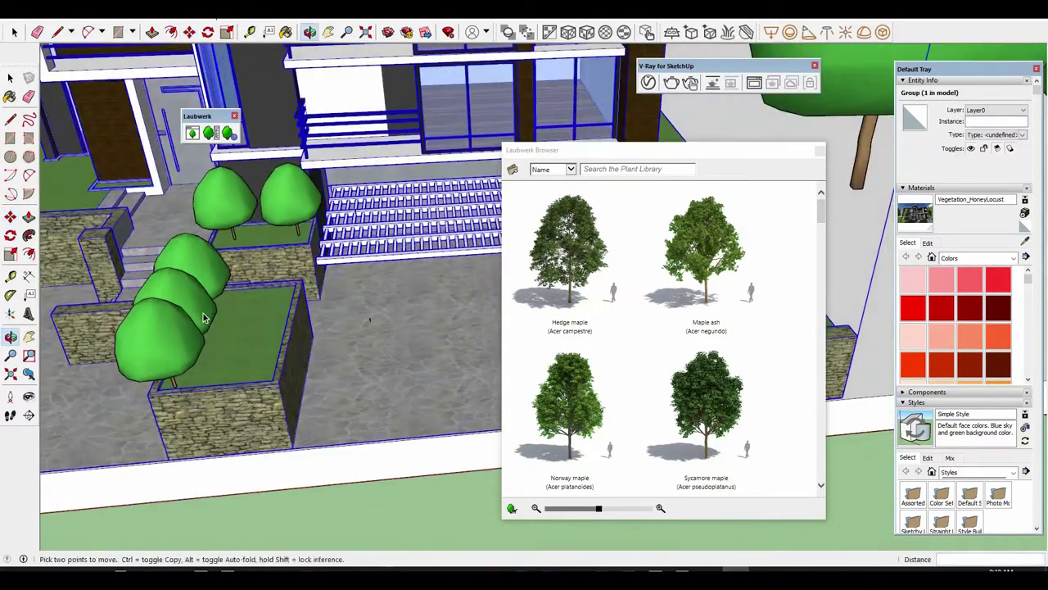
key(space)
click(200, 341)
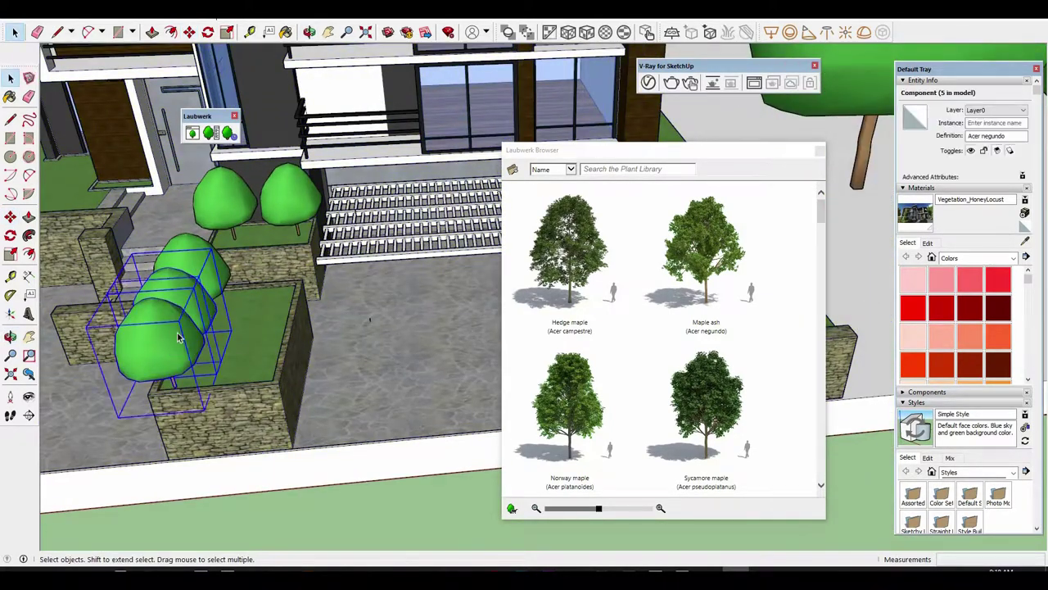
key(m)
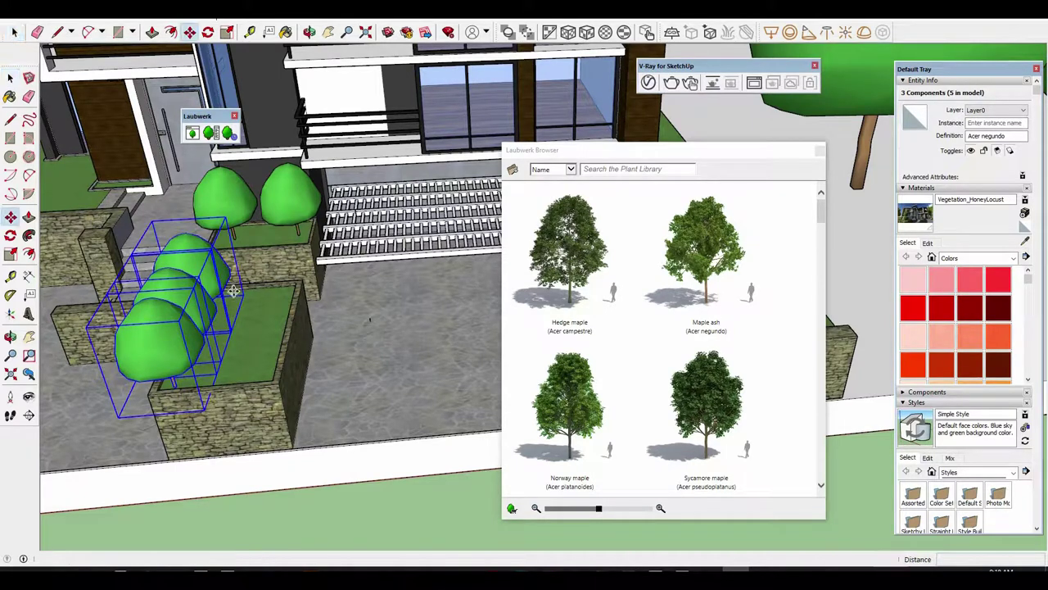
scroll(233, 296, up, 5)
click(281, 319)
key(ctrl)
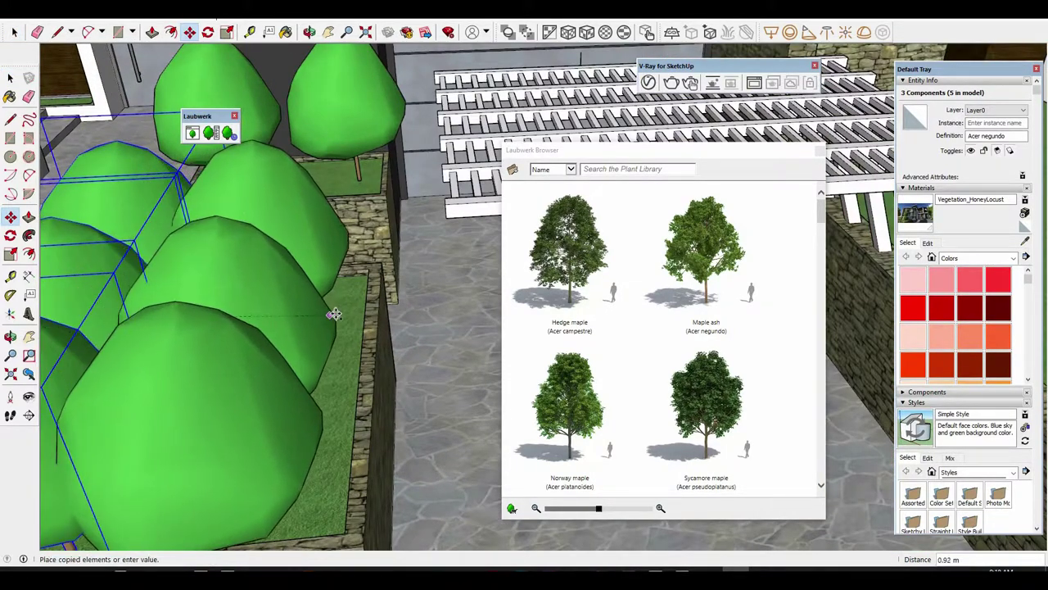
click(349, 310)
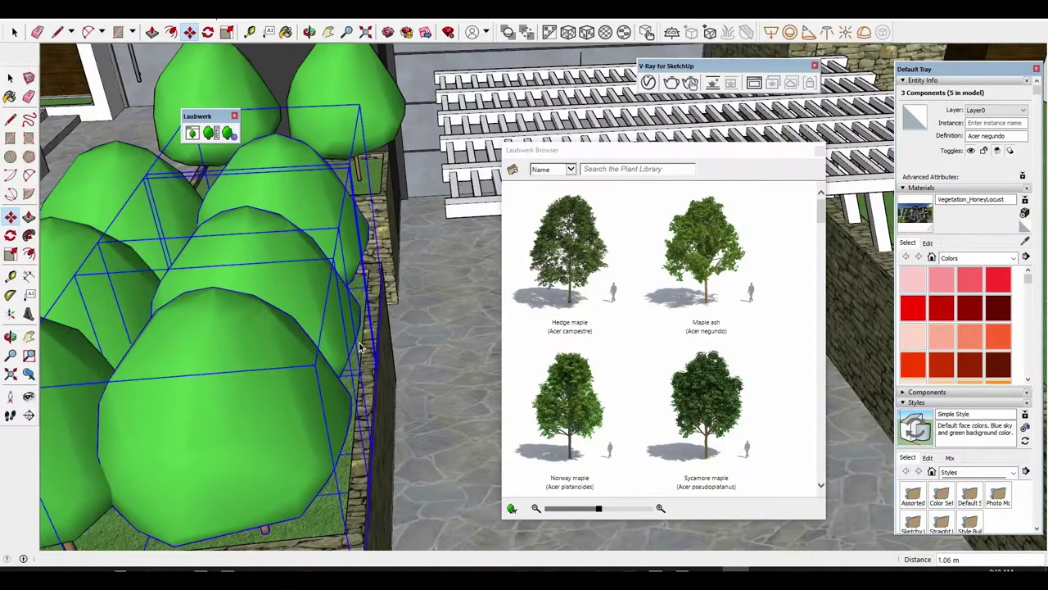
key(space)
scroll(328, 319, down, 5)
middle_drag(328, 320, 290, 224)
Copy the selected tree rows into the long side planter with Move and Ctrl.
scroll(290, 224, down, 5)
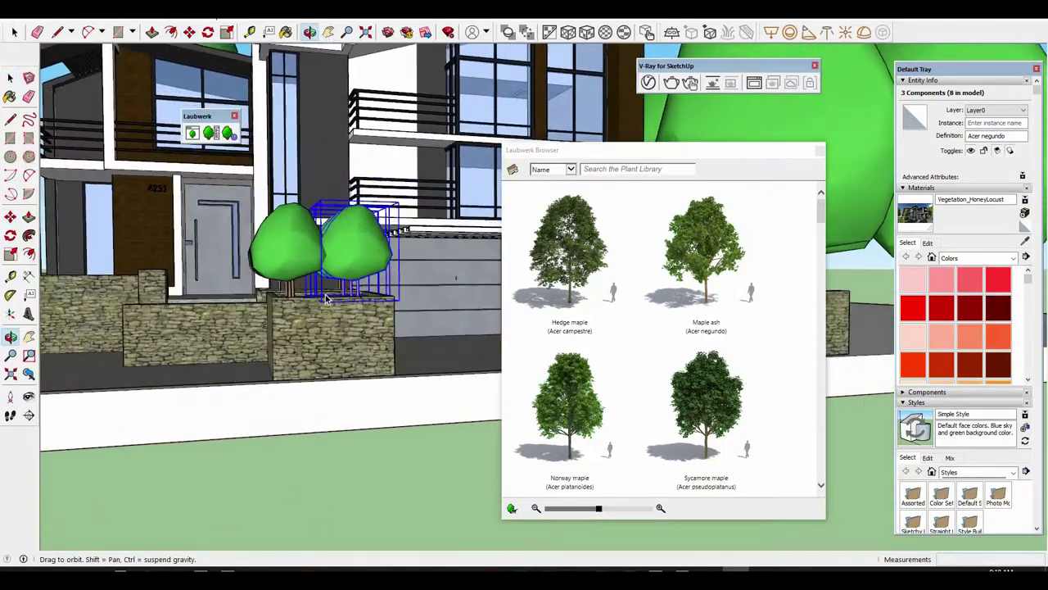
scroll(303, 270, down, 5)
scroll(328, 344, down, 5)
mouse_move(358, 398)
middle_down()
mouse_move(297, 377)
mouse_move(467, 440)
mouse_move(846, 286)
mouse_move(396, 397)
mouse_move(352, 385)
middle_up()
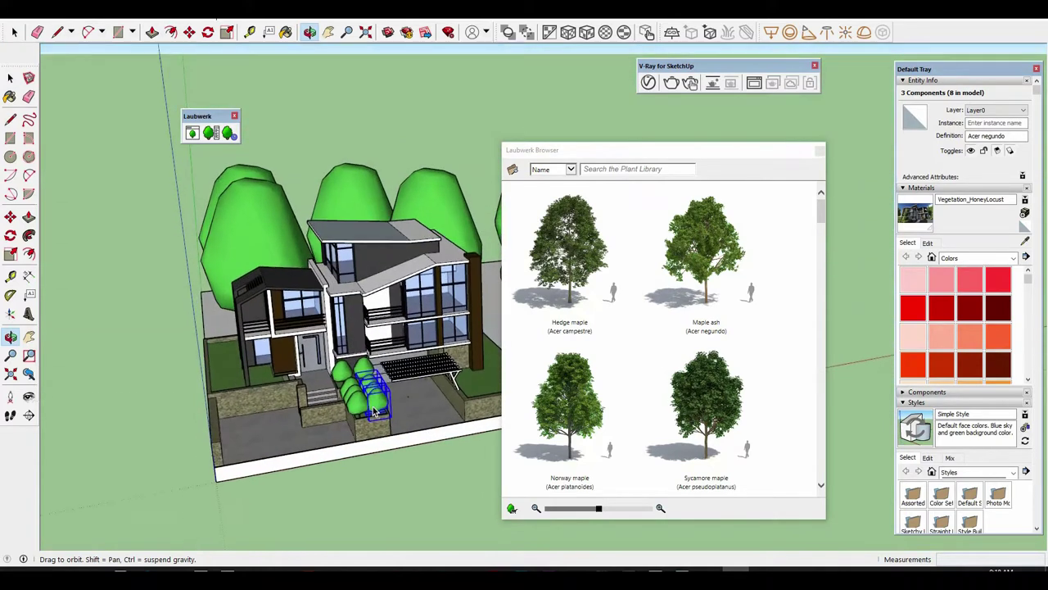
scroll(348, 409, up, 3)
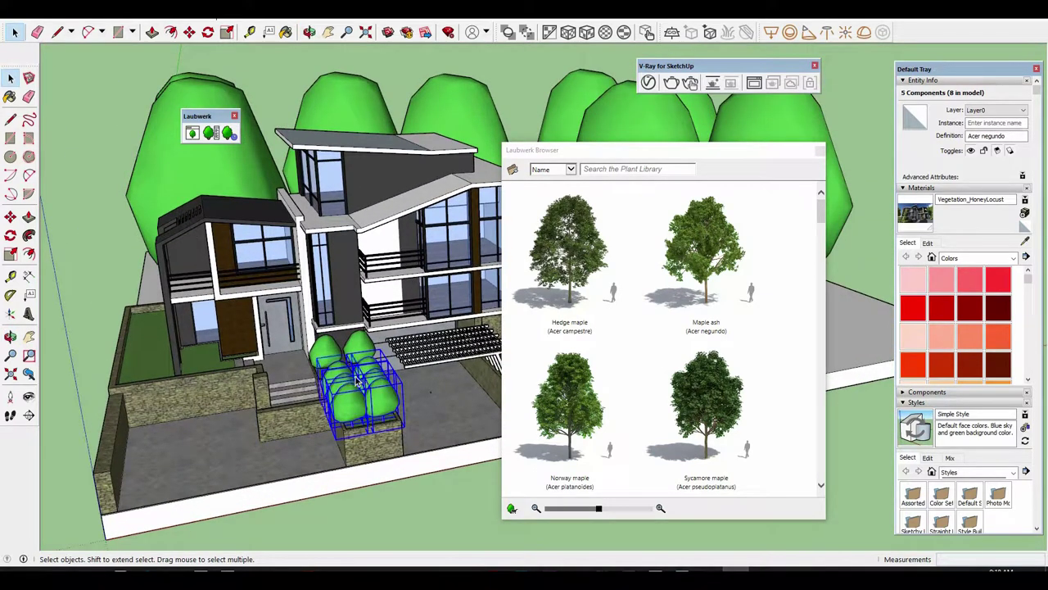
key(m)
key(ctrl)
click(345, 427)
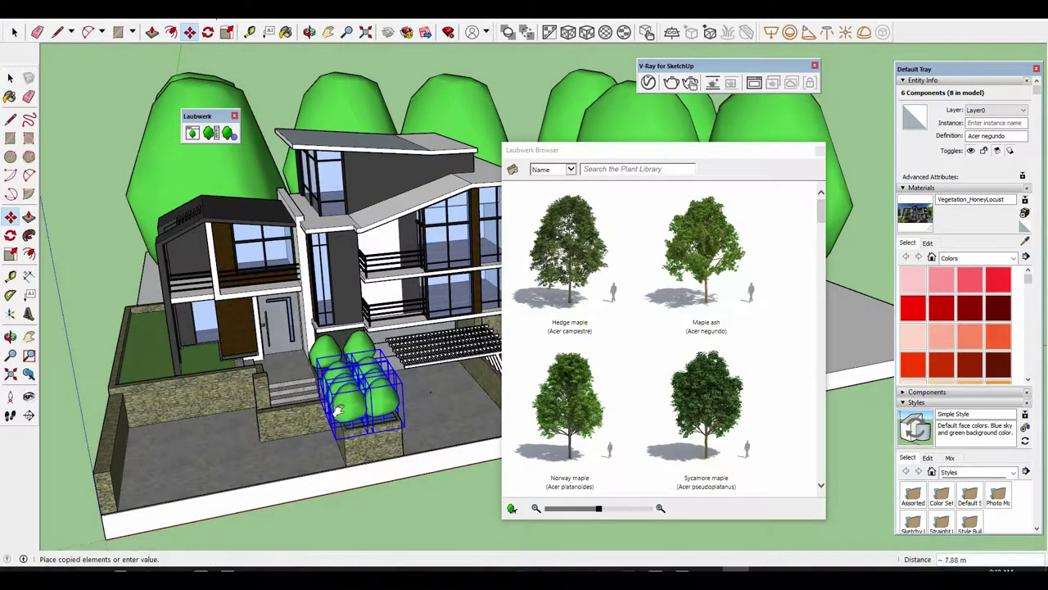
scroll(271, 416, up, 2)
scroll(270, 416, up, 1)
scroll(270, 416, up, 1)
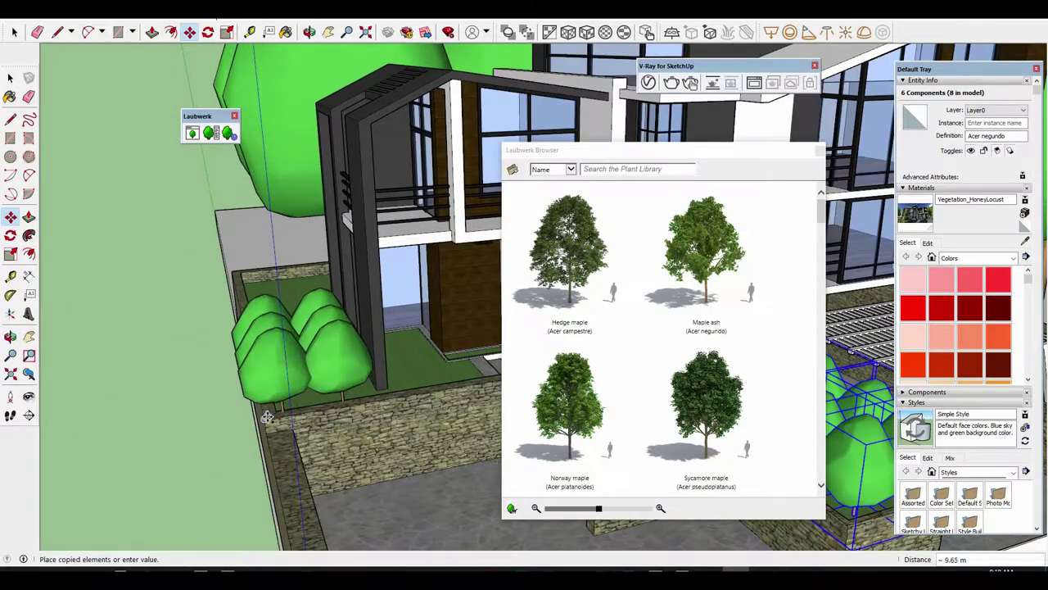
scroll(266, 415, up, 2)
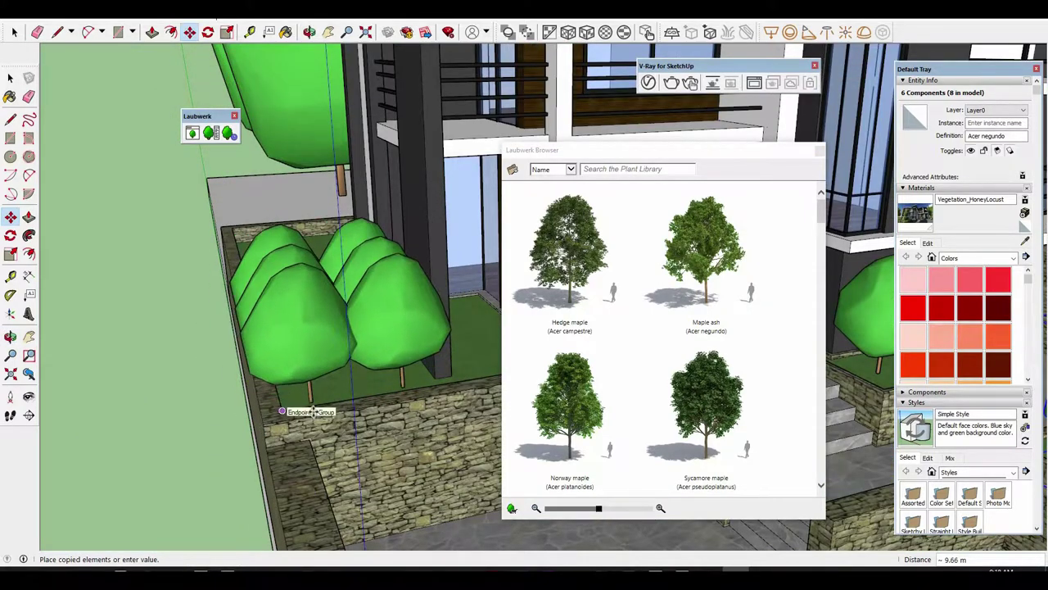
click(482, 407)
Add further copies of the tree row along the side planter up to its end.
scroll(410, 426, down, 2)
scroll(385, 442, down, 2)
scroll(377, 448, down, 1)
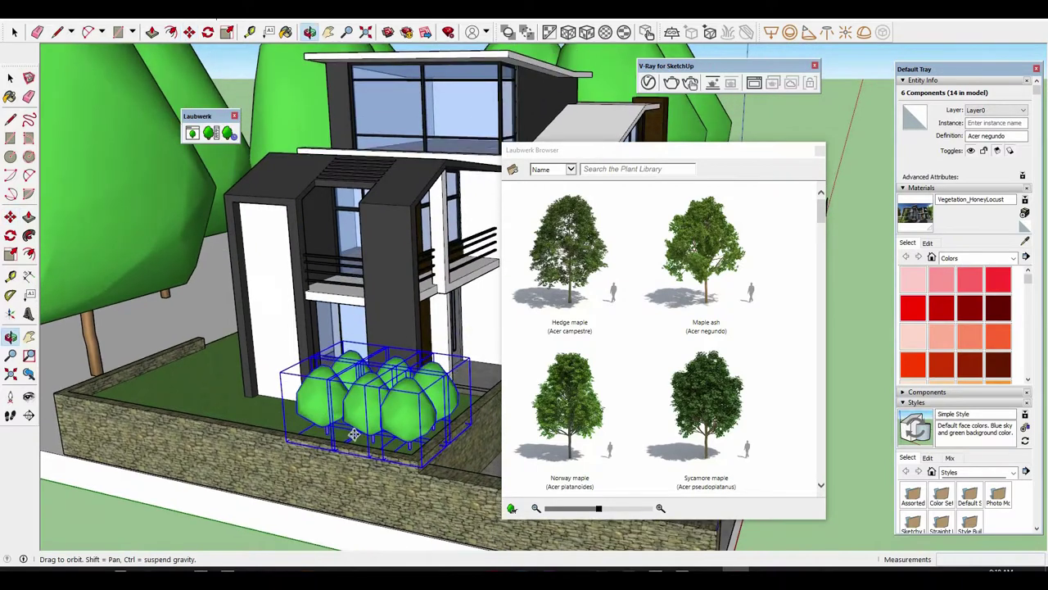
key(ctrl)
click(314, 436)
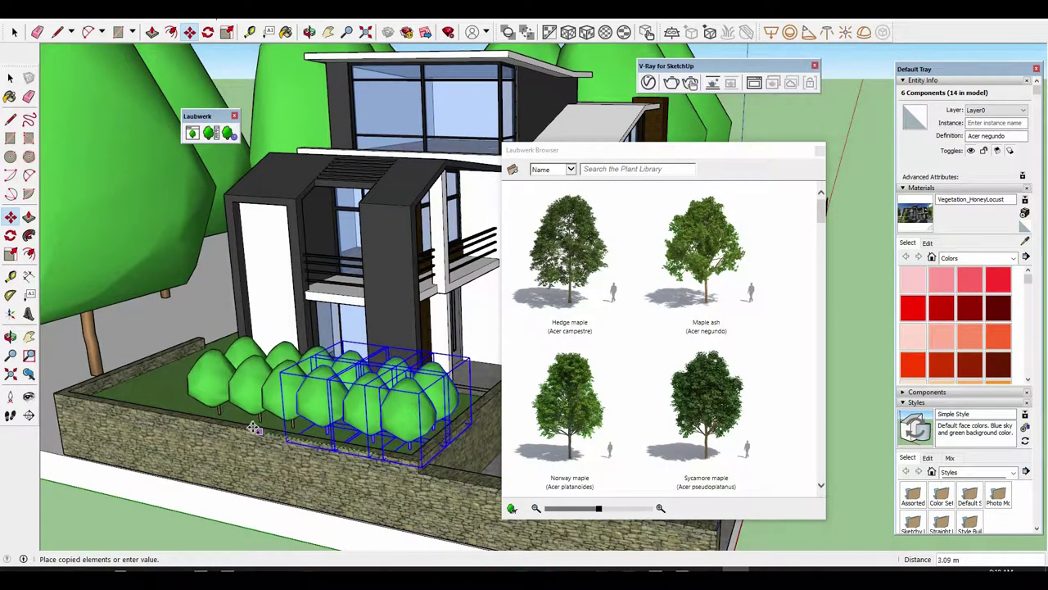
click(255, 428)
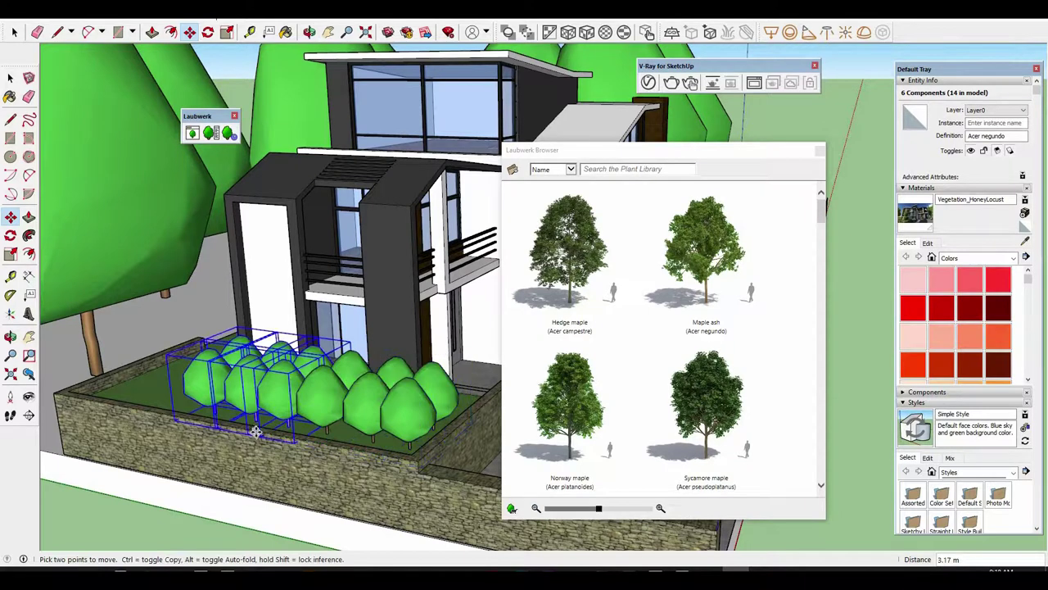
click(180, 417)
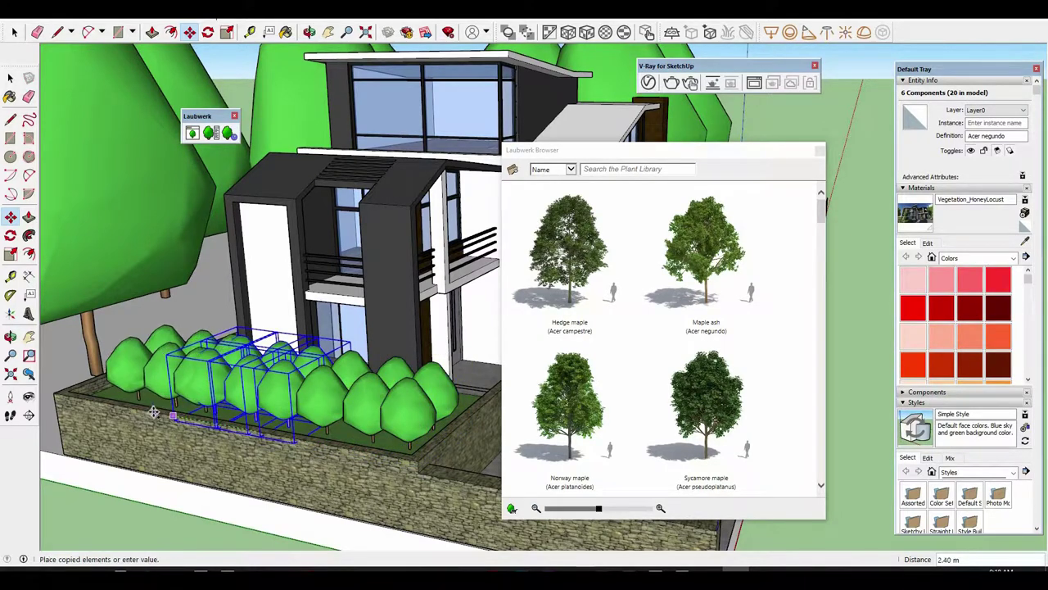
click(200, 397)
scroll(200, 397, down, 3)
mouse_move(200, 397)
middle_down()
mouse_move(276, 329)
mouse_move(371, 345)
mouse_move(358, 362)
mouse_move(295, 320)
middle_up()
Switch to the Select tool and close the Laubwerk plant browser window.
key(space)
scroll(276, 329, up, 3)
scroll(294, 319, up, 3)
scroll(295, 320, up, 3)
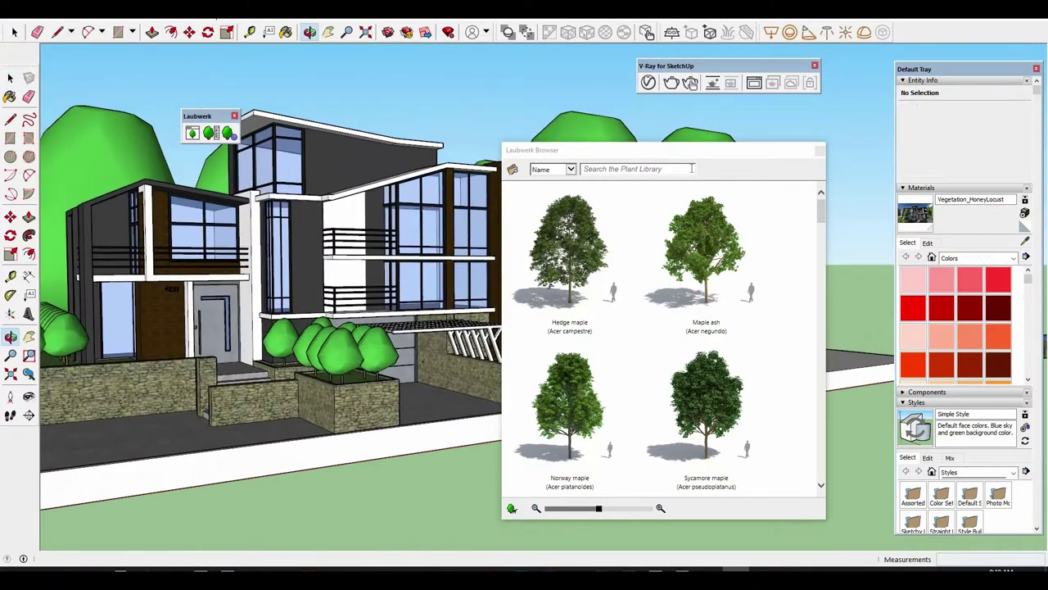
click(819, 152)
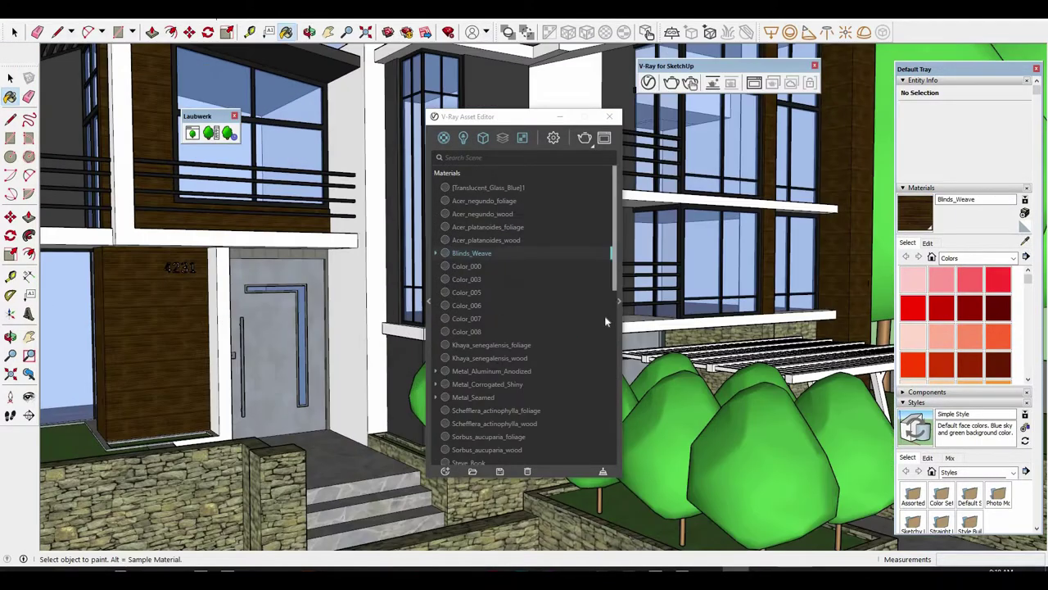
Give the Blinds_Weave material a bump map at amount 0.5 and reflection glossiness 0.8.
click(621, 305)
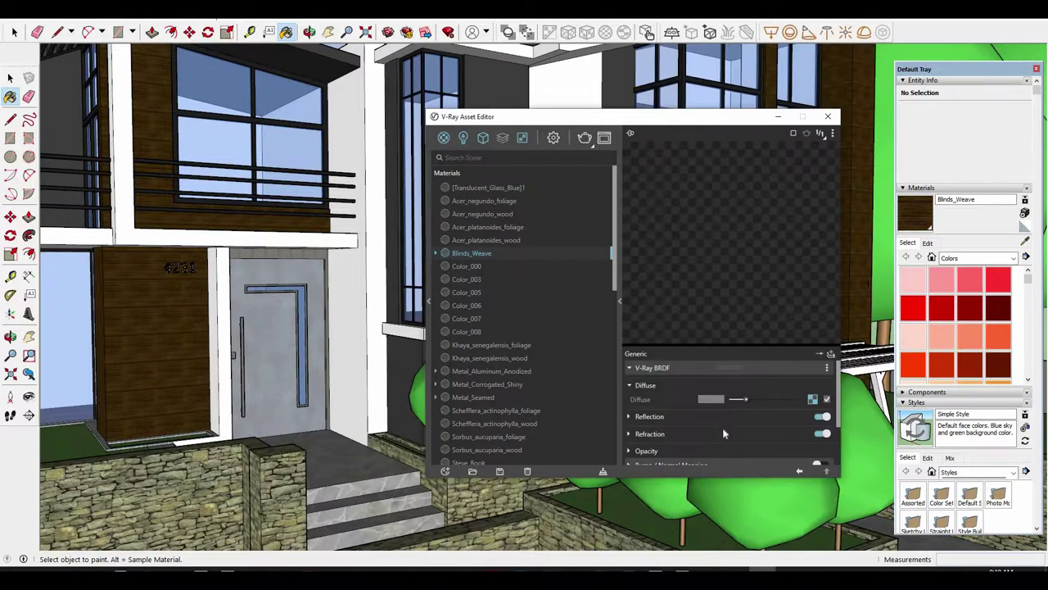
right_click(813, 398)
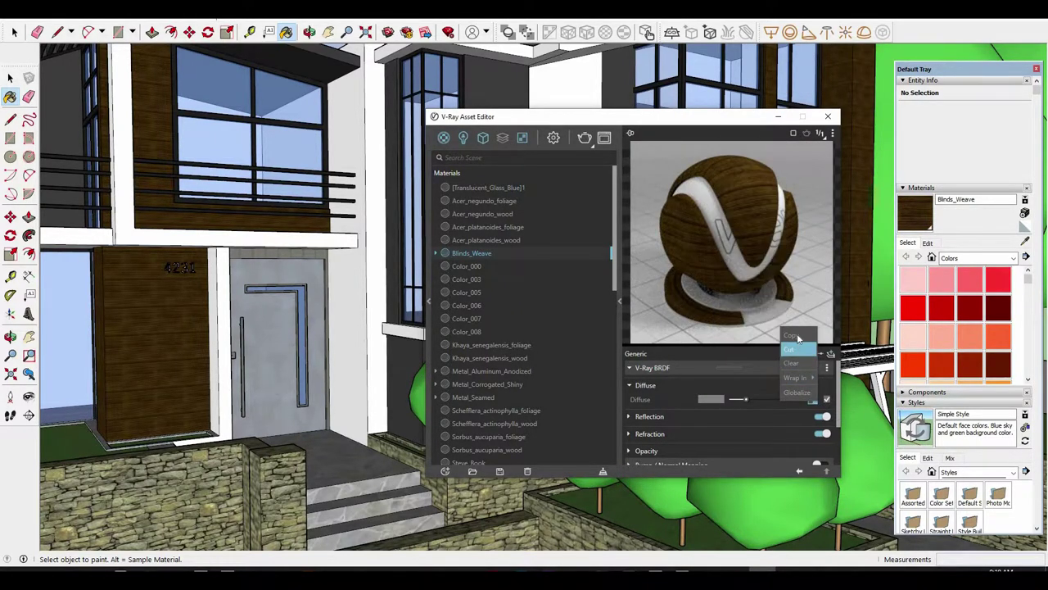
click(791, 335)
scroll(770, 406, down, 2)
click(829, 406)
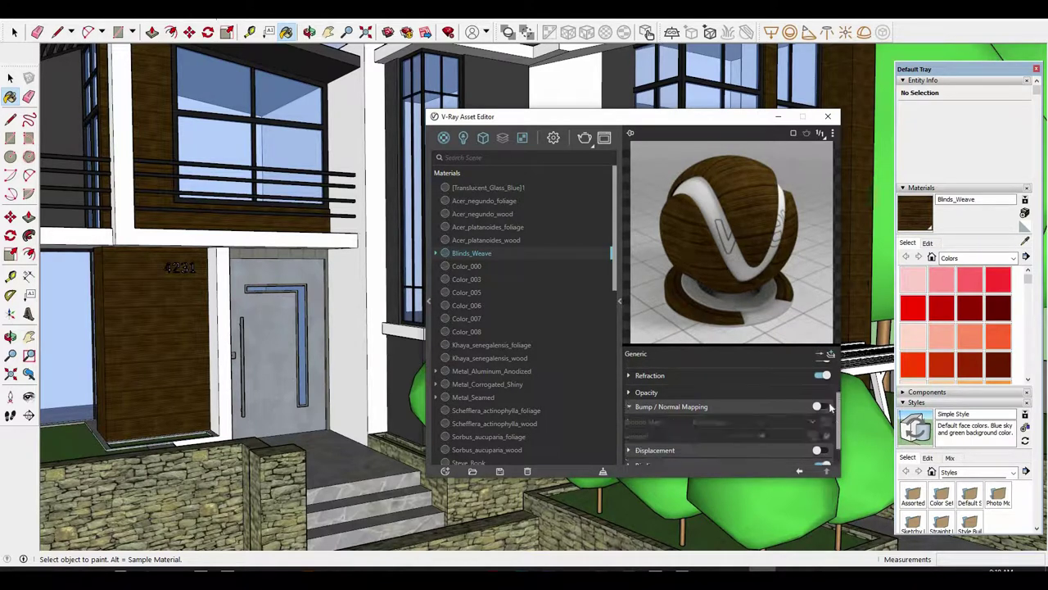
right_click(826, 421)
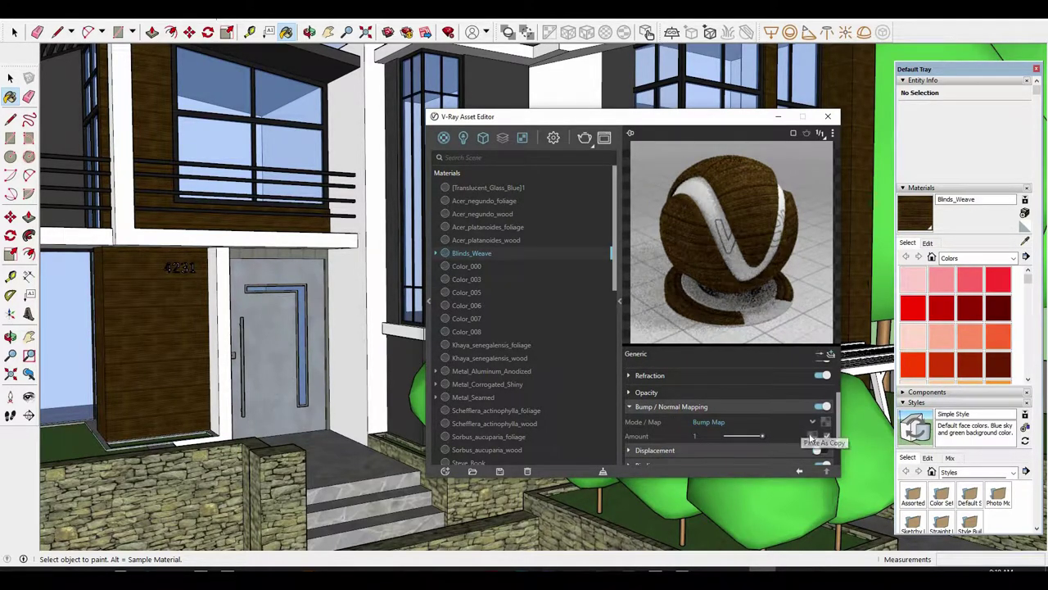
text(0.5)
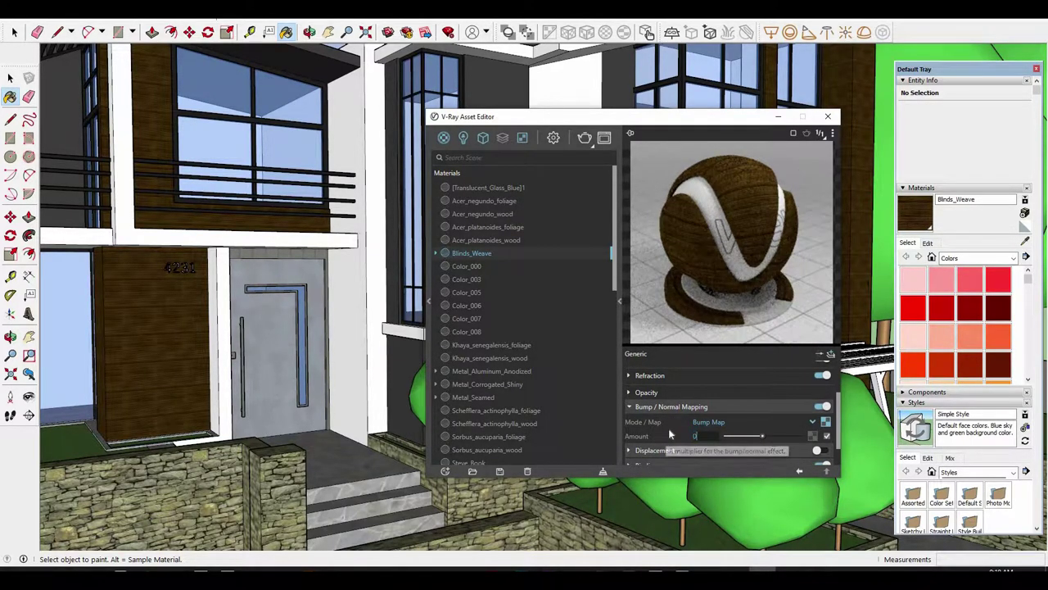
key(Return)
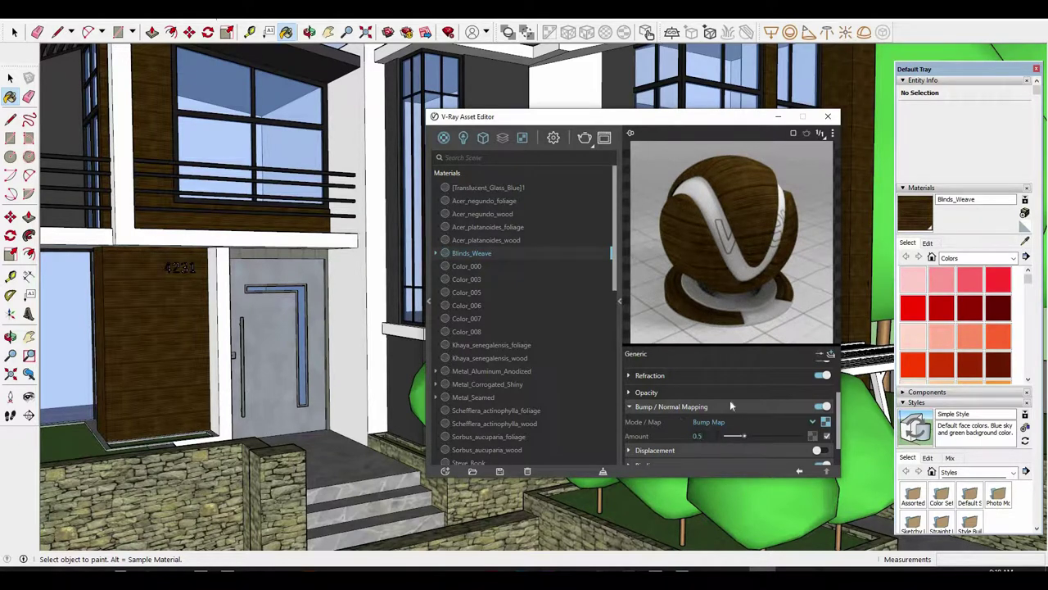
scroll(669, 410, up, 5)
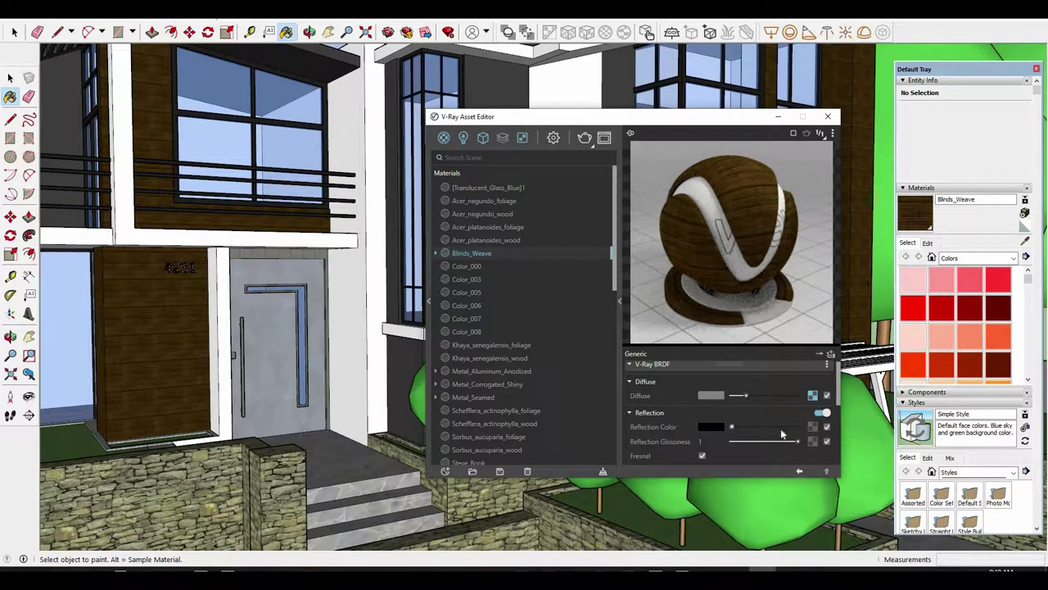
click(786, 443)
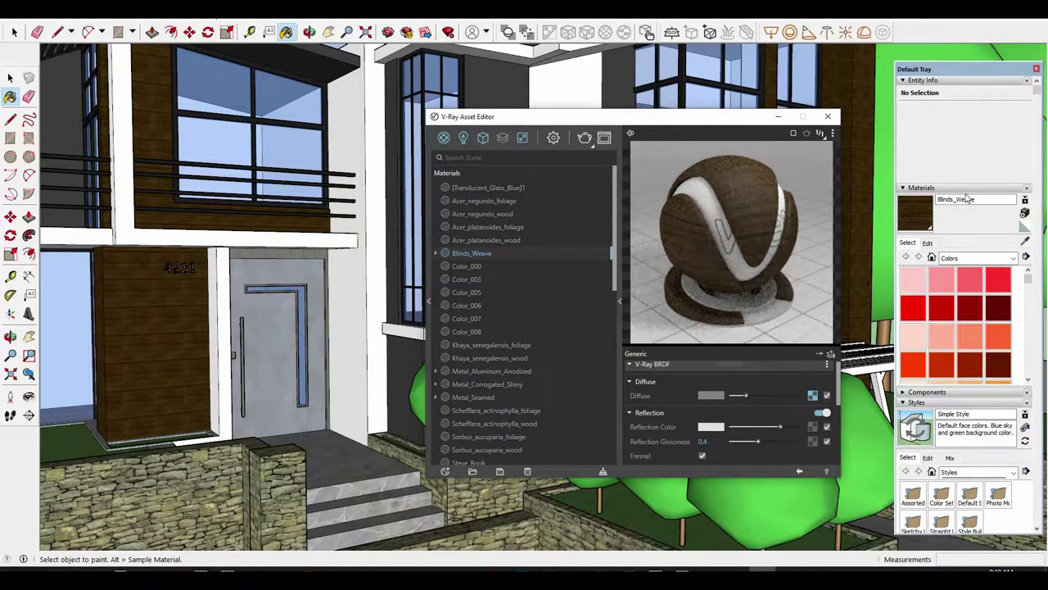
Sample Metal_Aluminum_Anodized and paste its diffuse texture in as an enabled bump map.
click(1025, 243)
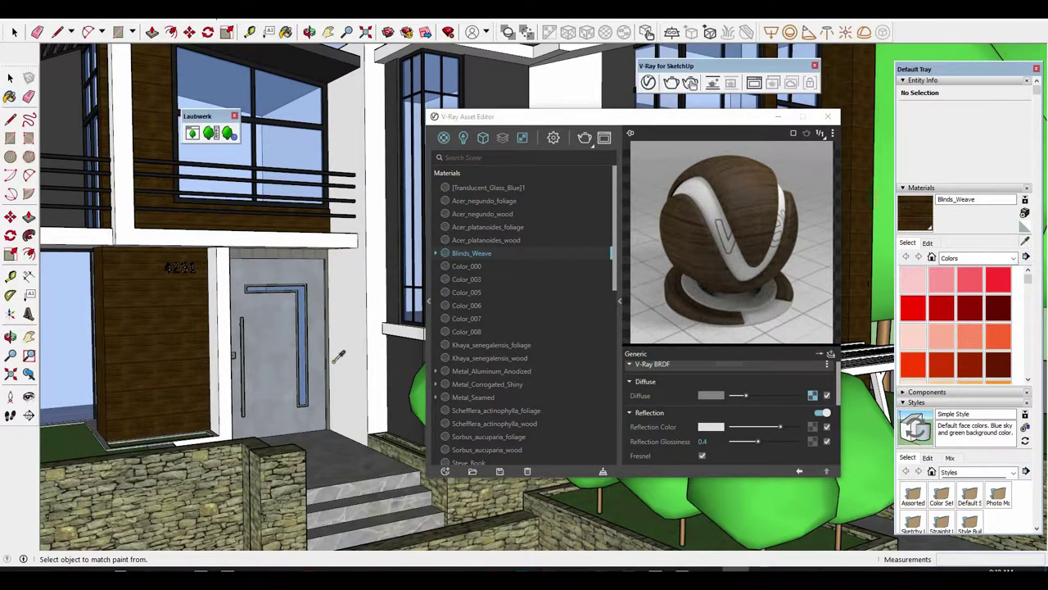
click(582, 360)
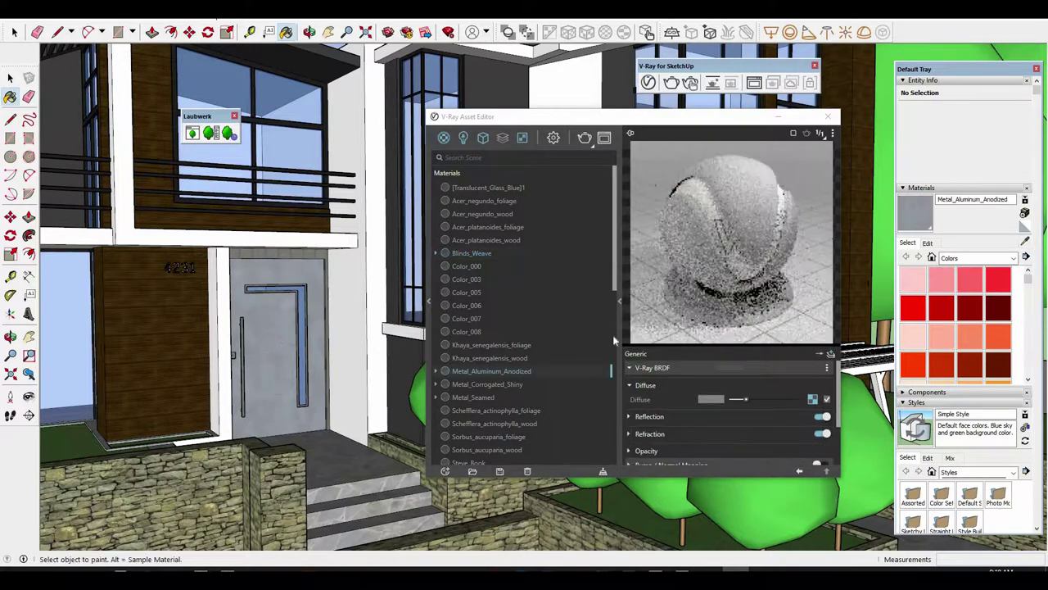
click(811, 397)
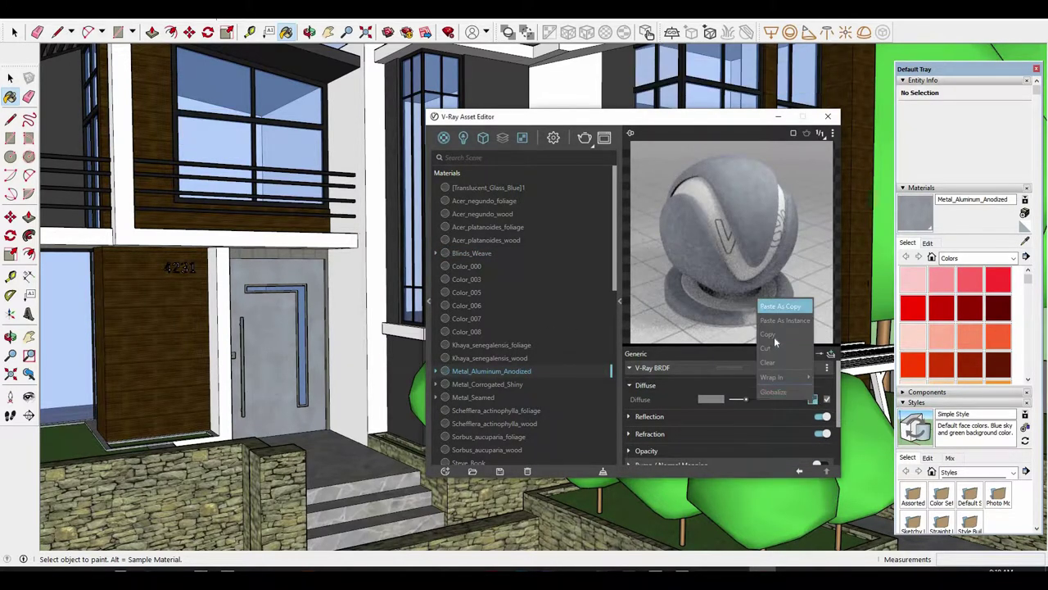
key(Escape)
scroll(760, 413, down, 2)
click(760, 412)
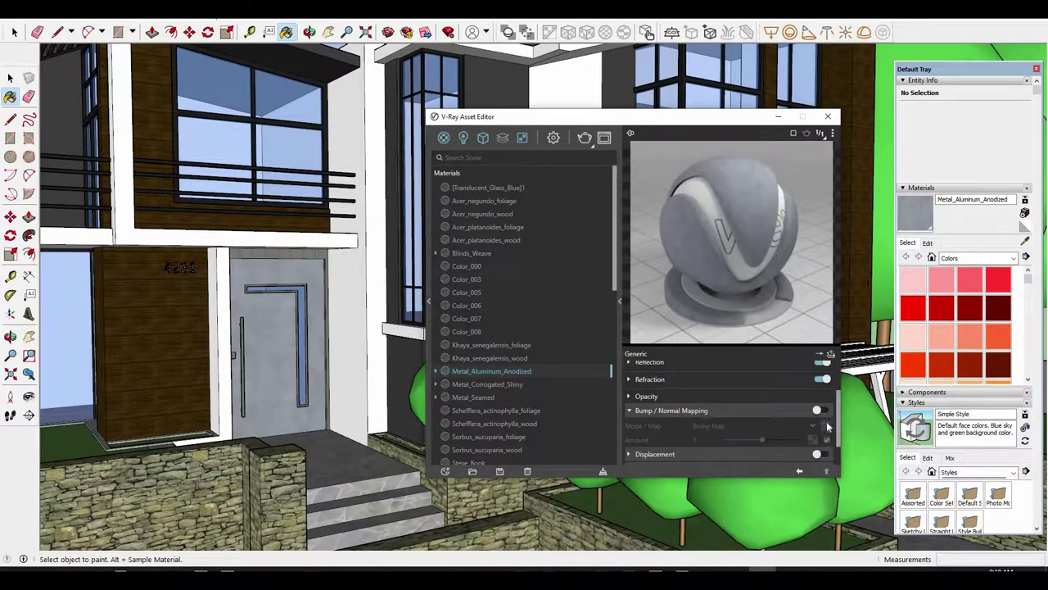
click(828, 426)
click(804, 436)
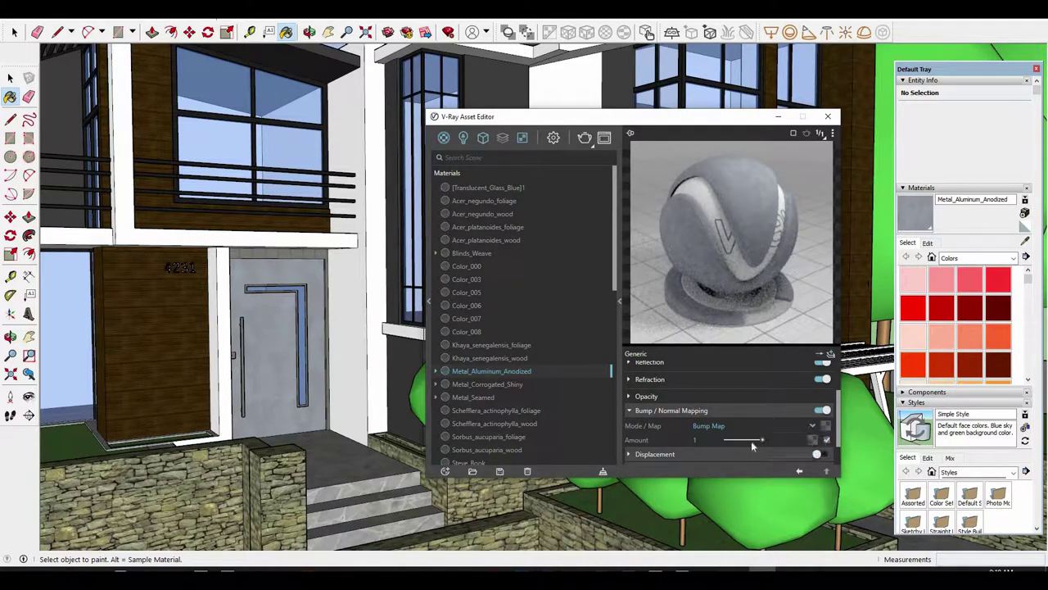
Set the aluminium's bump amount to 0.5 and reflection glossiness to 0.6.
middle_drag(337, 370, 385, 368)
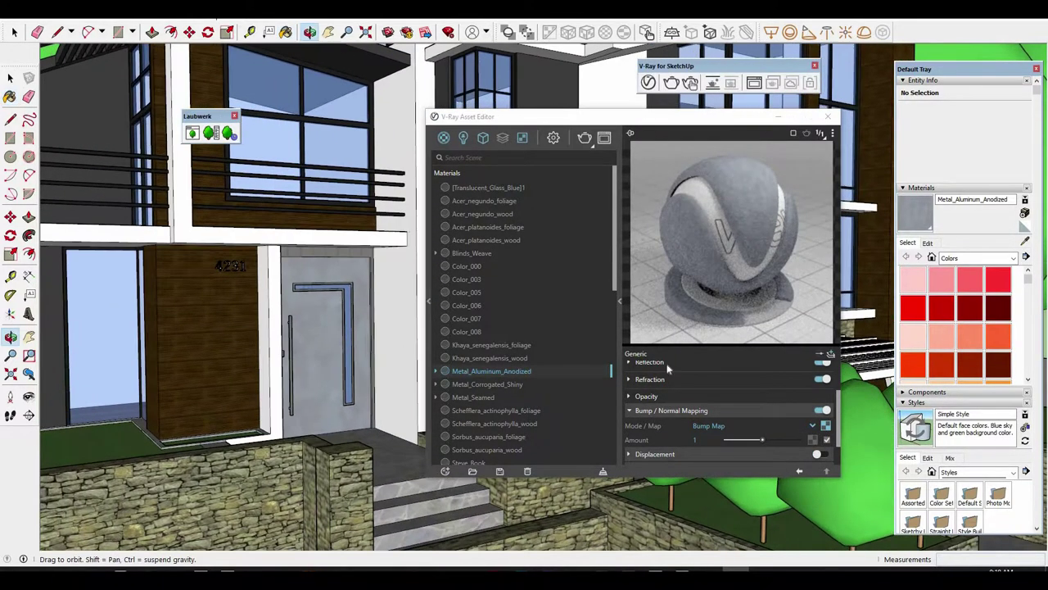
click(678, 443)
text(0.5)
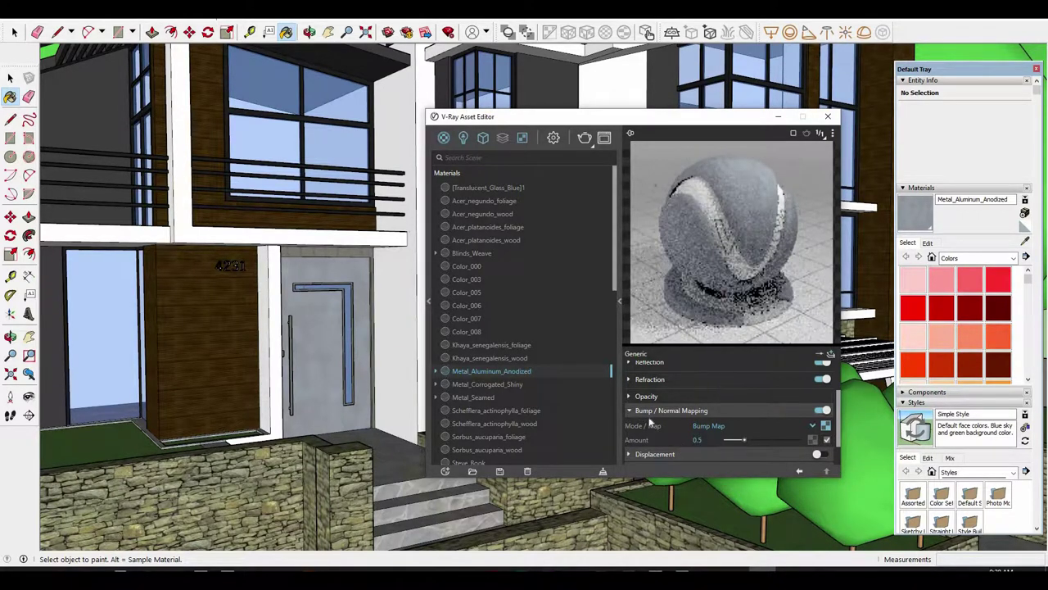
scroll(721, 401, up, 5)
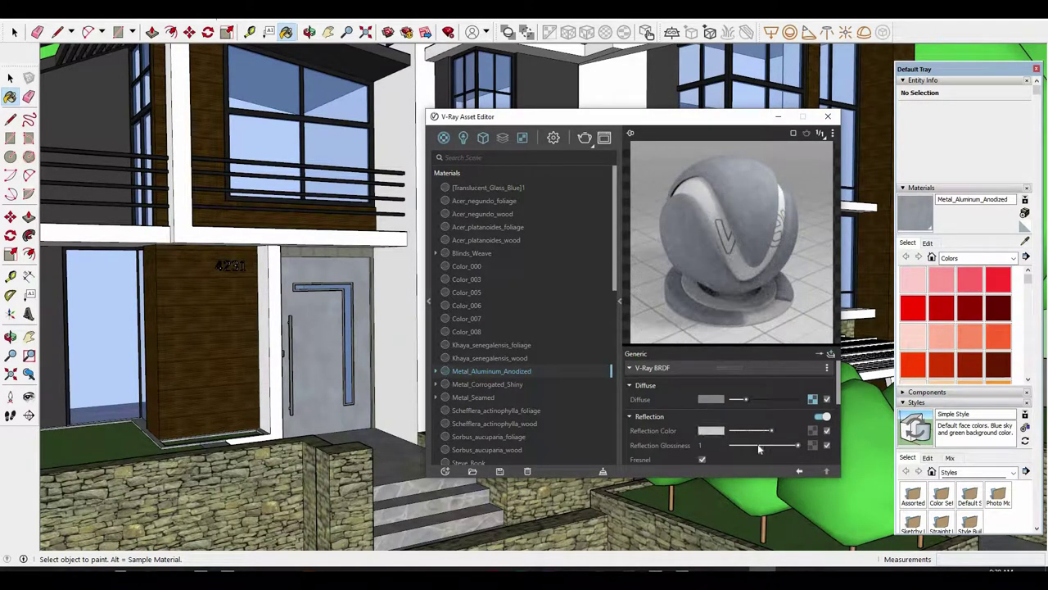
click(760, 446)
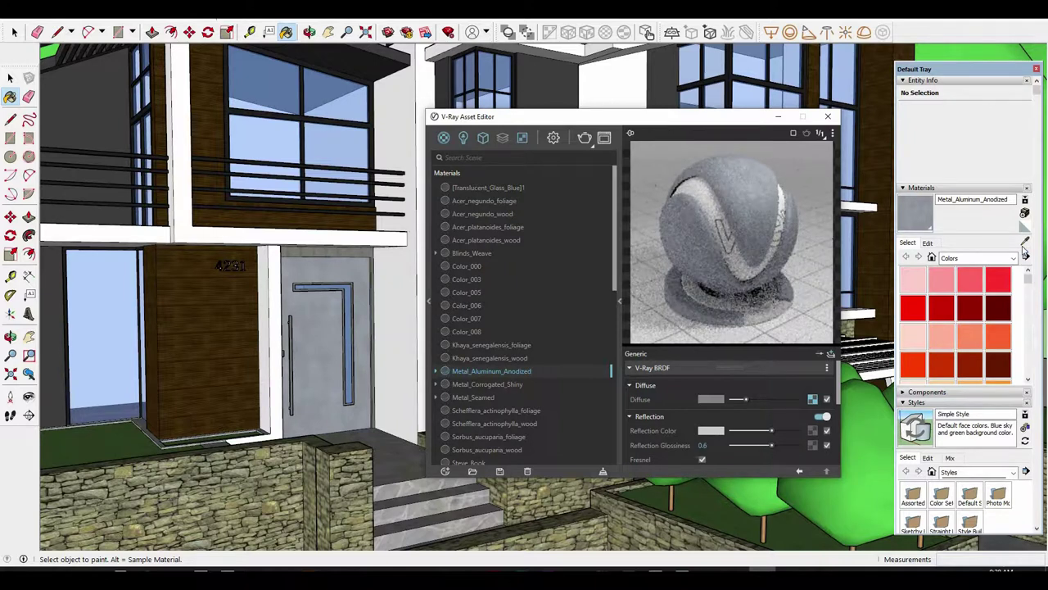
key(alt)
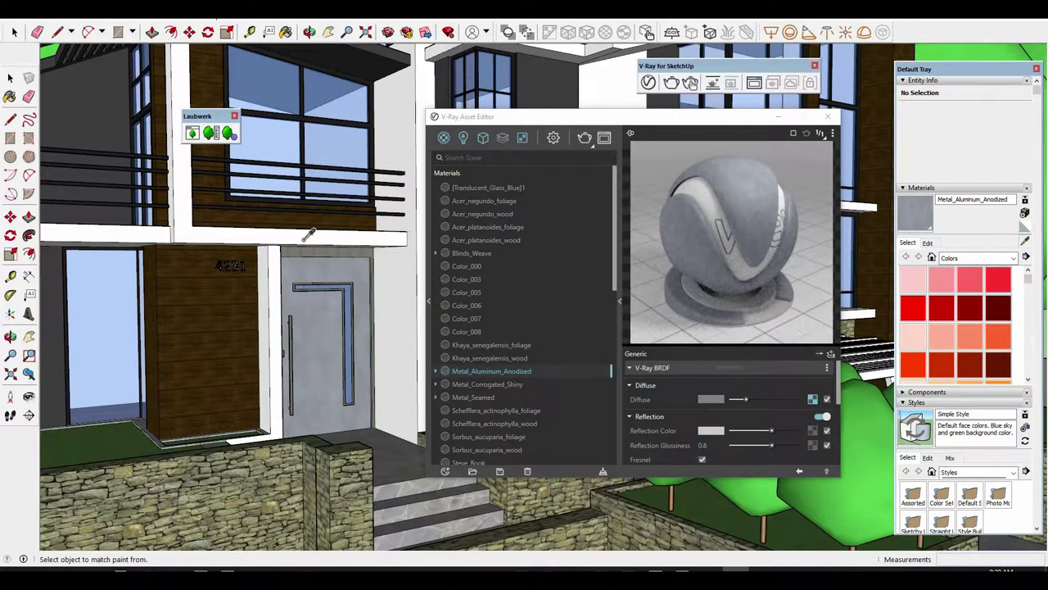
scroll(308, 235, up, 1)
Sample the white Color_000 and lower its reflection glossiness to 0.75.
alt+click(309, 233)
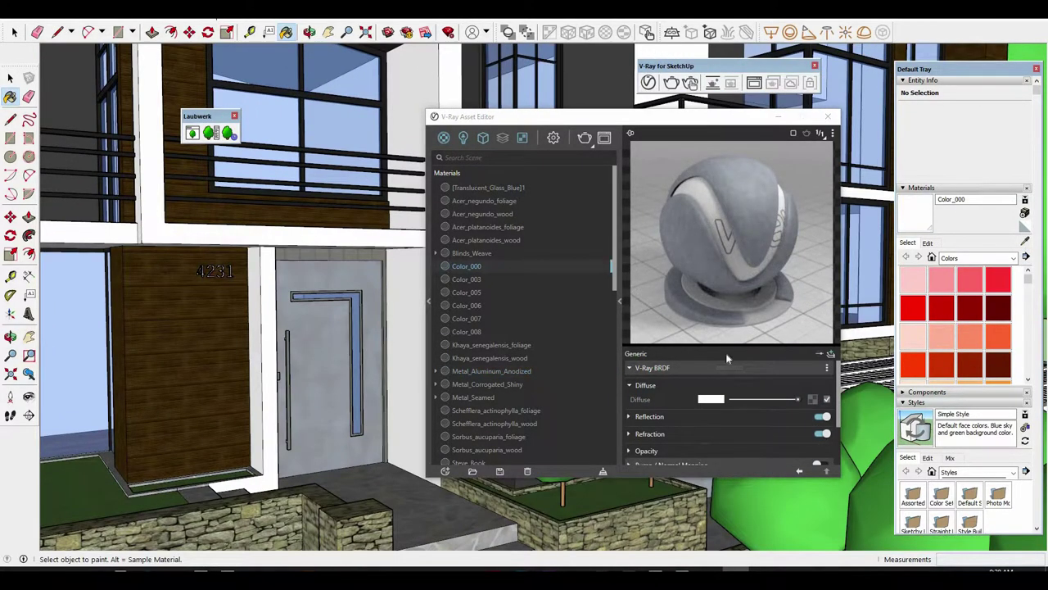
click(686, 416)
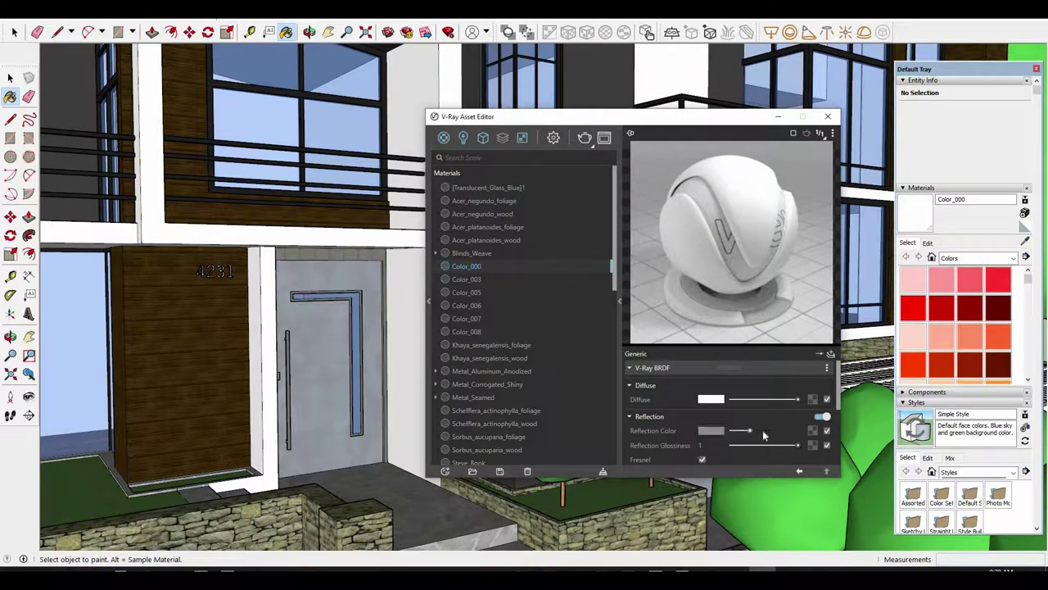
drag(796, 446, 781, 446)
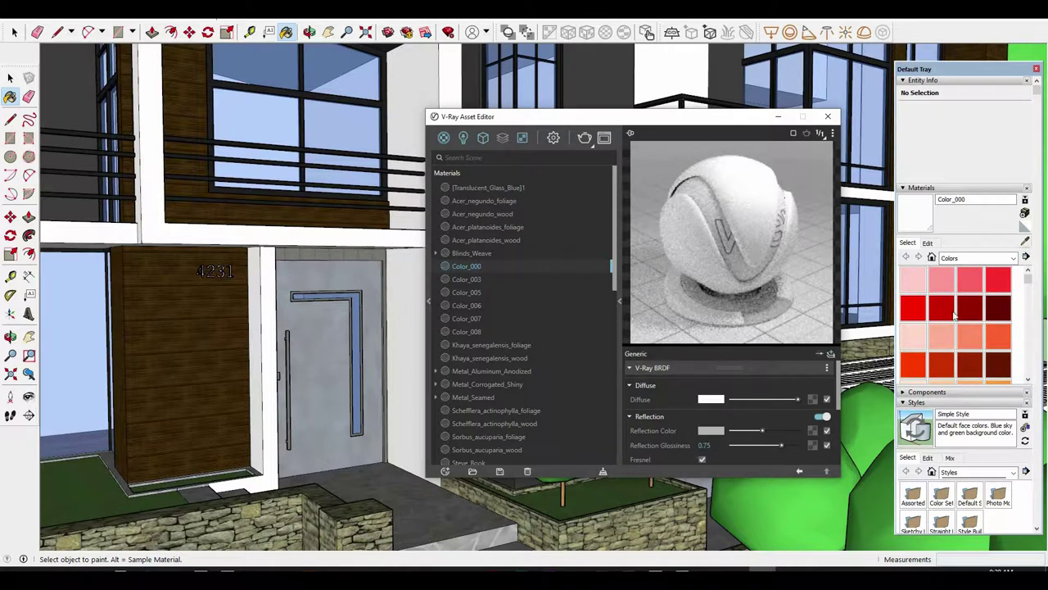
Sample black Color_008, set its reflection colour to full white and enable Reflection IOR.
key(alt)
scroll(335, 336, down, 2)
scroll(304, 303, up, 3)
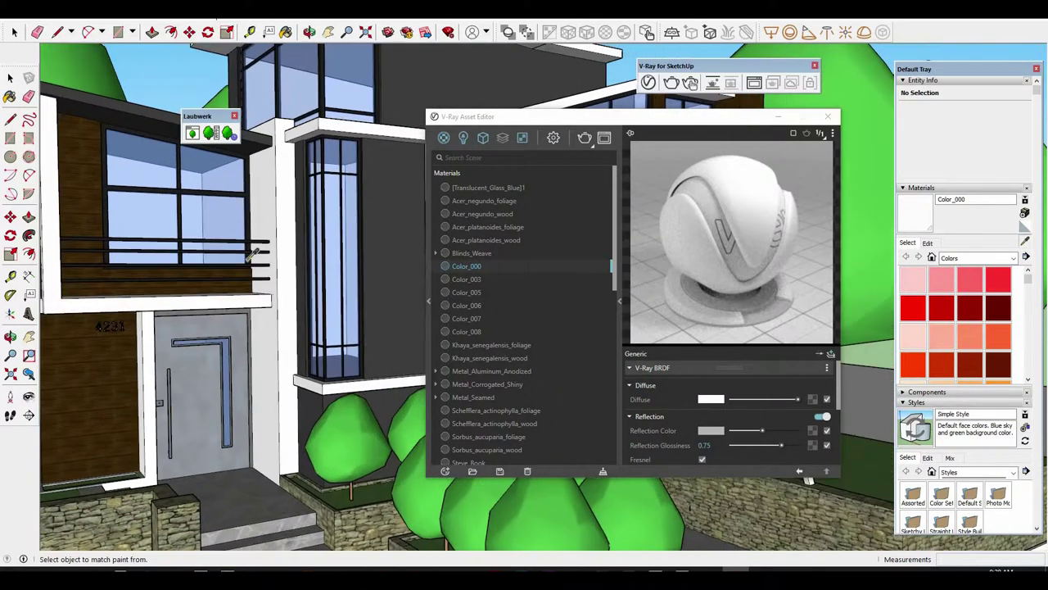
scroll(278, 274, up, 3)
alt+click(278, 275)
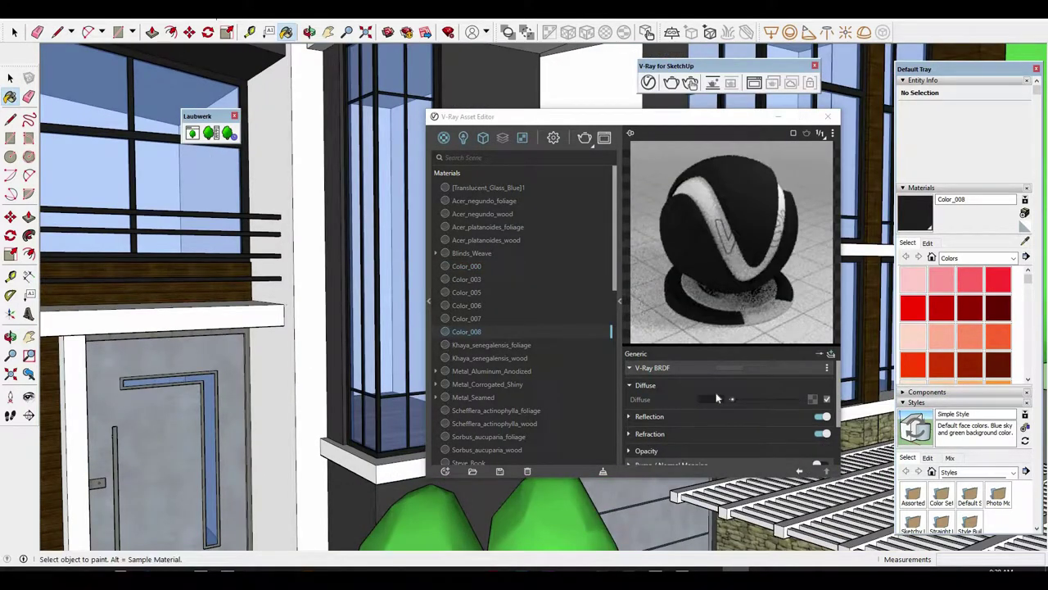
click(665, 416)
drag(730, 430, 797, 430)
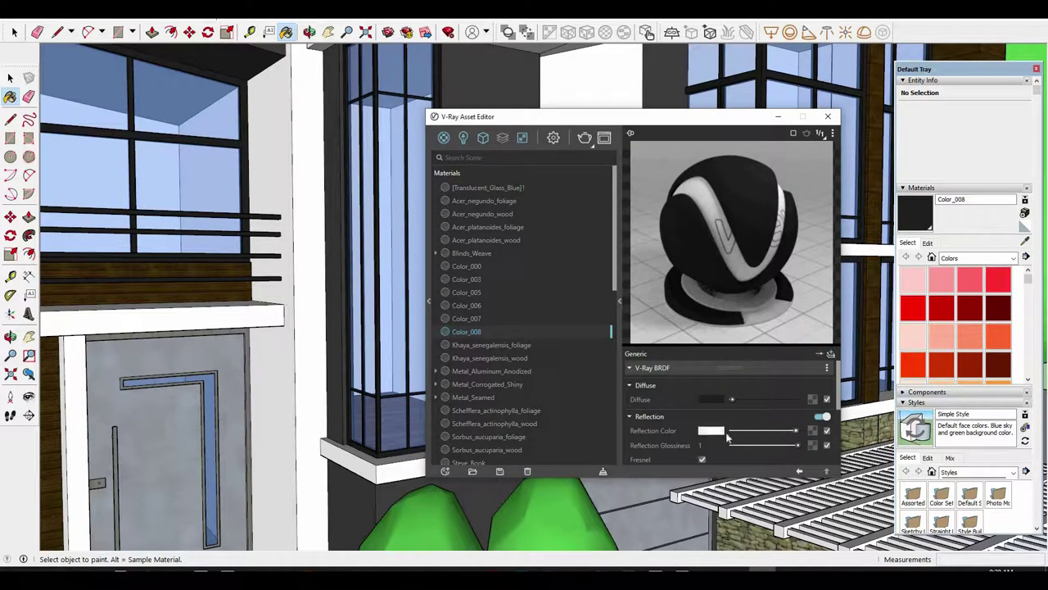
scroll(733, 442, down, 2)
drag(797, 391, 785, 391)
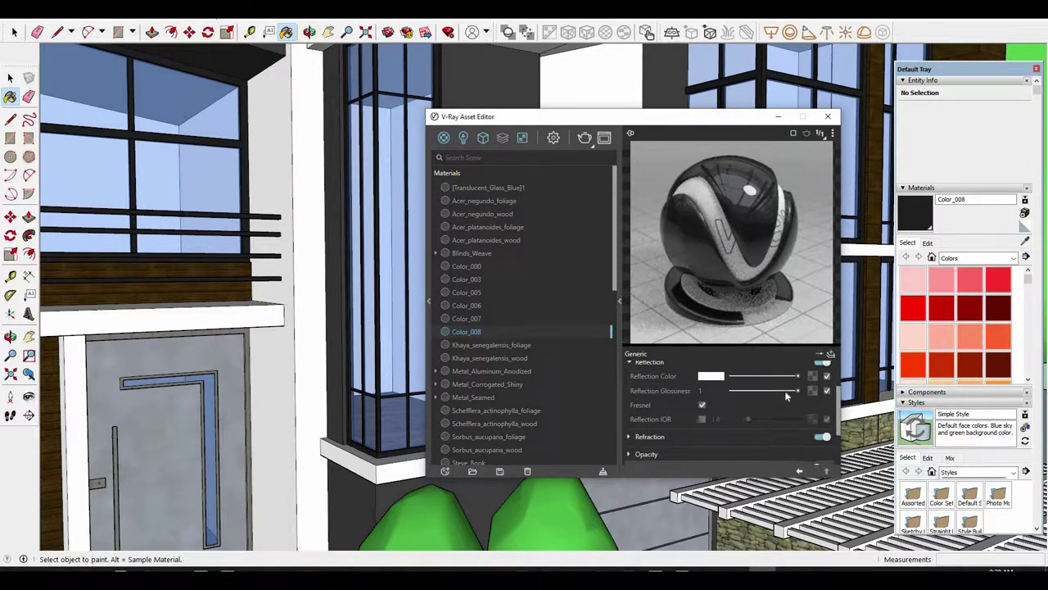
click(702, 419)
click(717, 418)
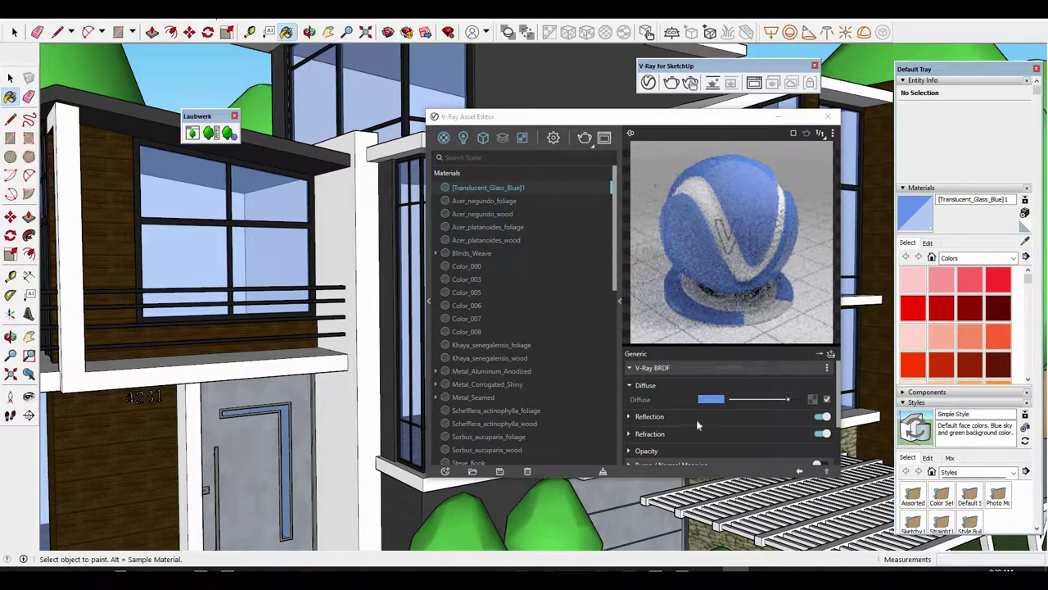
Set the blue glass Reflection IOR to 3 and expand its refraction settings.
click(697, 417)
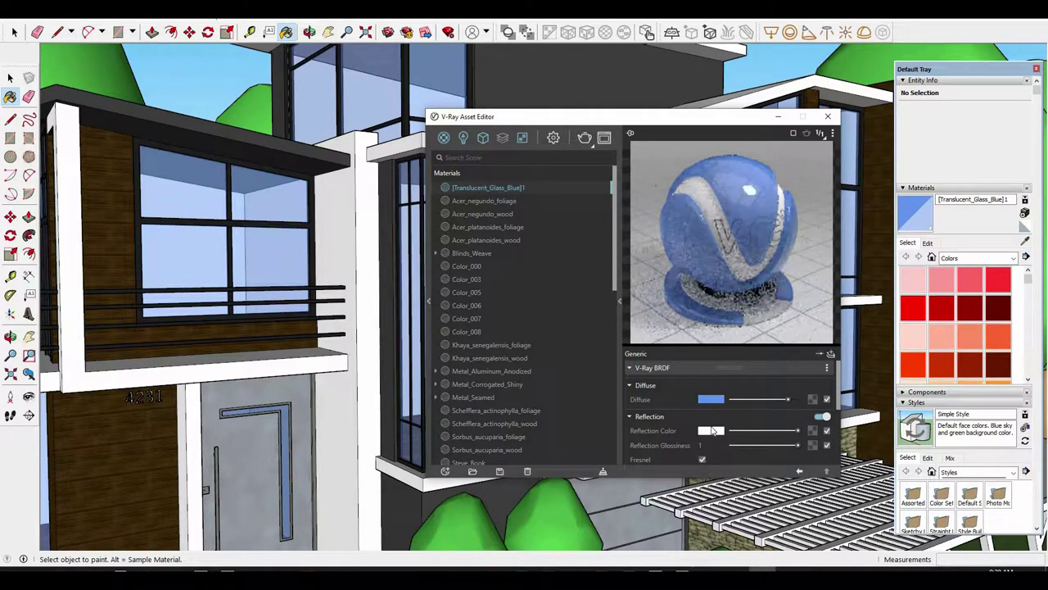
scroll(710, 426, down, 2)
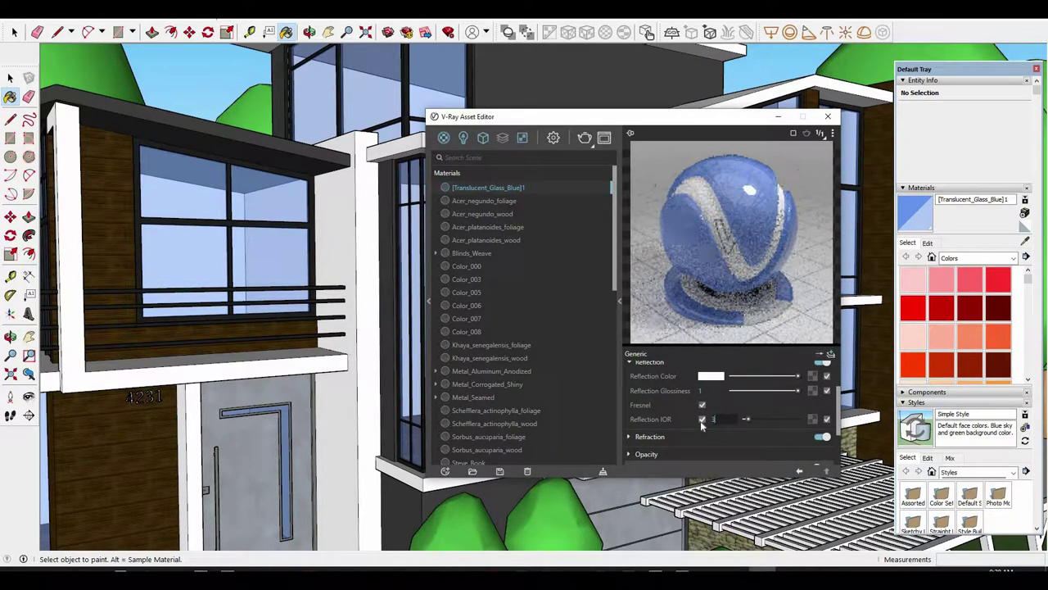
text(3)
key(Return)
click(655, 437)
scroll(811, 407, down, 2)
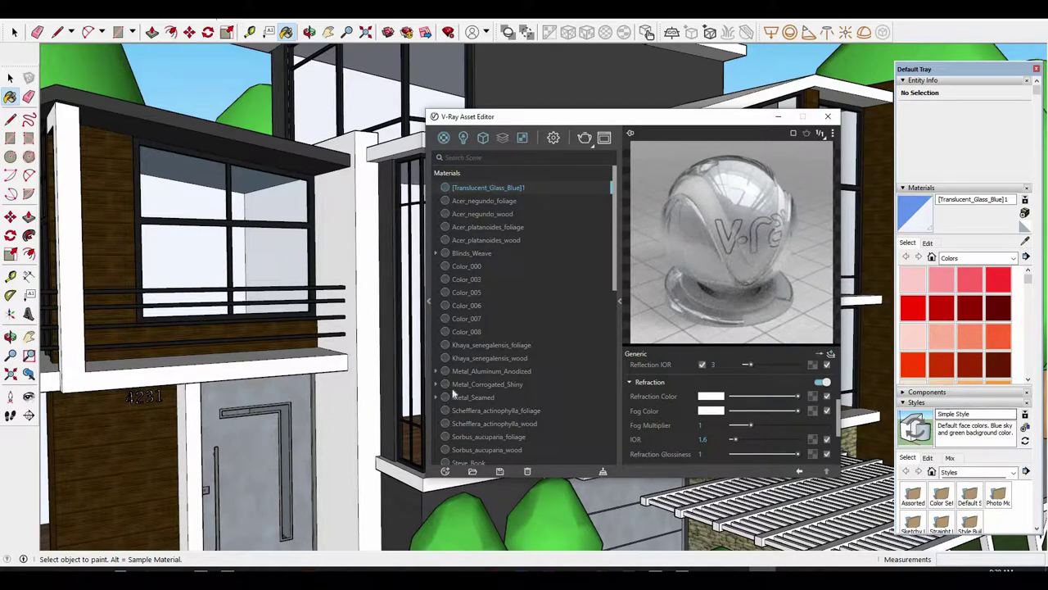
scroll(299, 303, down, 5)
Lower Color_007's reflection glossiness to 0.85.
mouse_move(299, 303)
middle_down()
mouse_move(245, 309)
mouse_move(276, 304)
middle_up()
scroll(276, 303, up, 3)
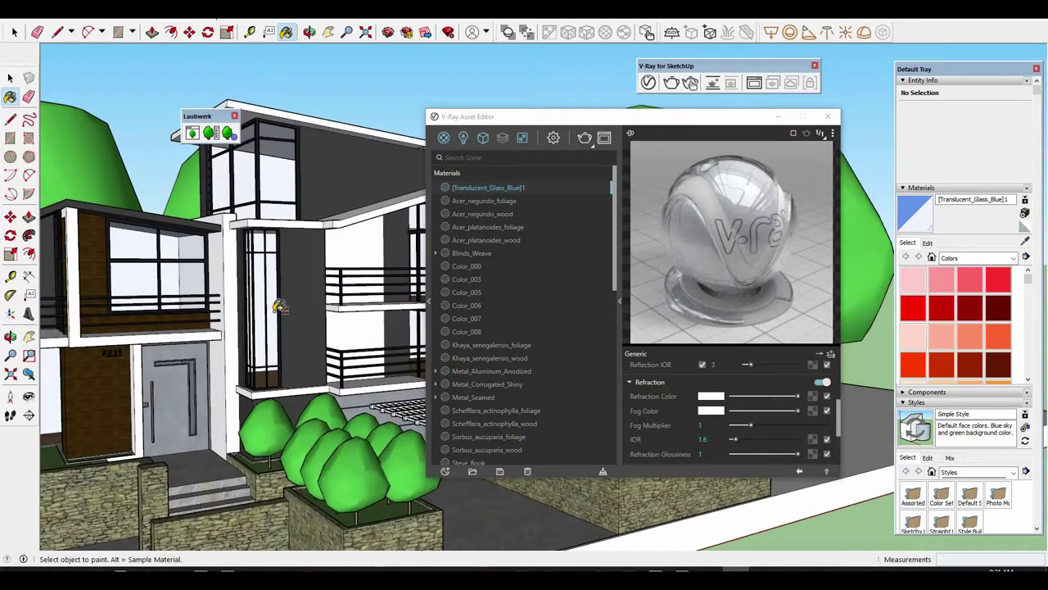
middle_drag(603, 297, 1012, 236)
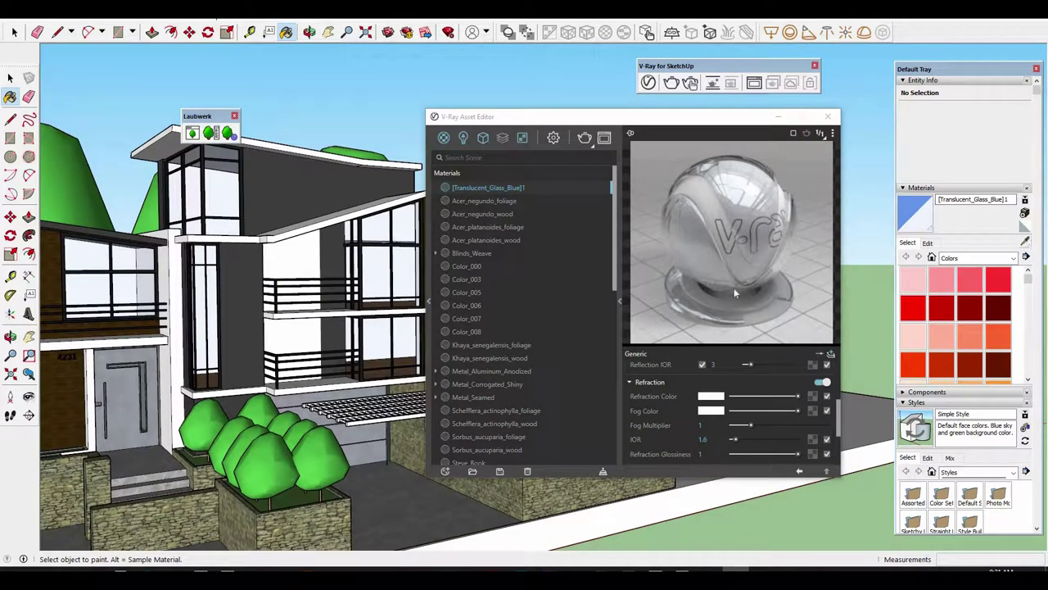
middle_drag(217, 309, 265, 297)
scroll(344, 298, up, 5)
scroll(363, 303, up, 3)
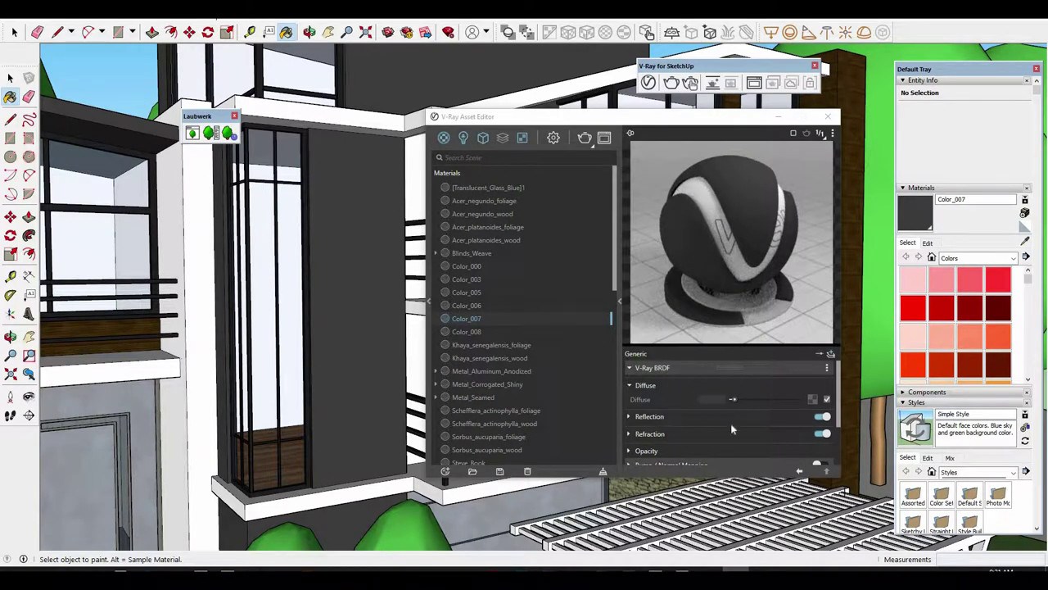
click(732, 420)
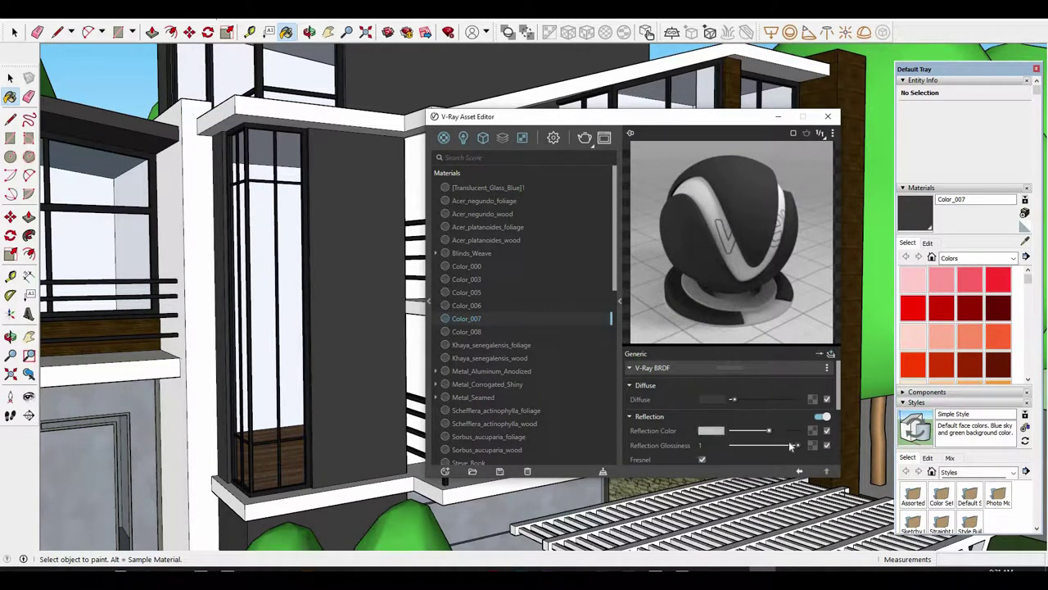
drag(791, 447, 788, 445)
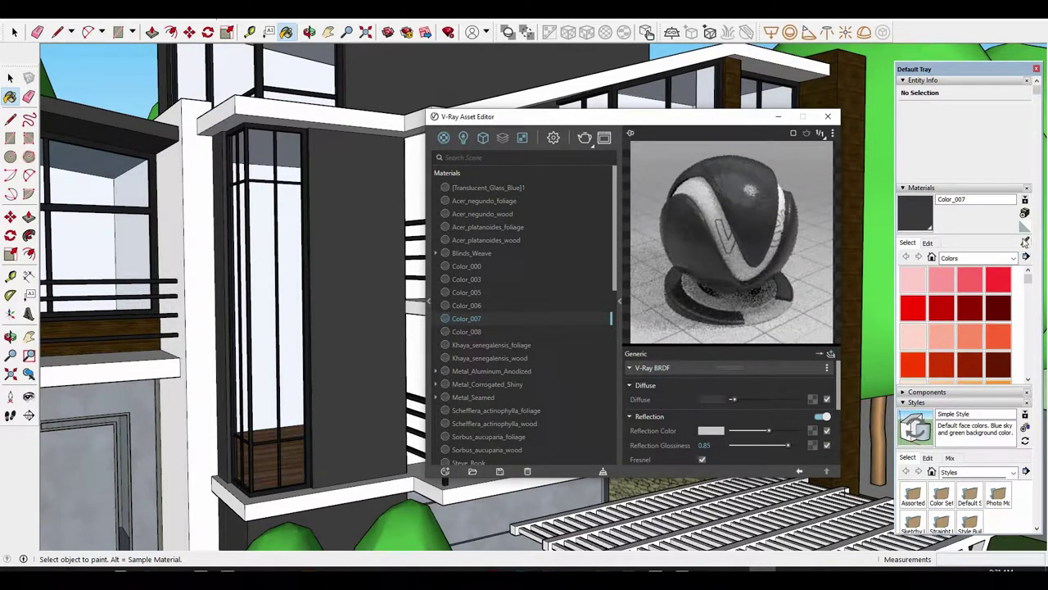
Sample Color_008 and orbit to show the entrance door and stone wall front.
click(1025, 242)
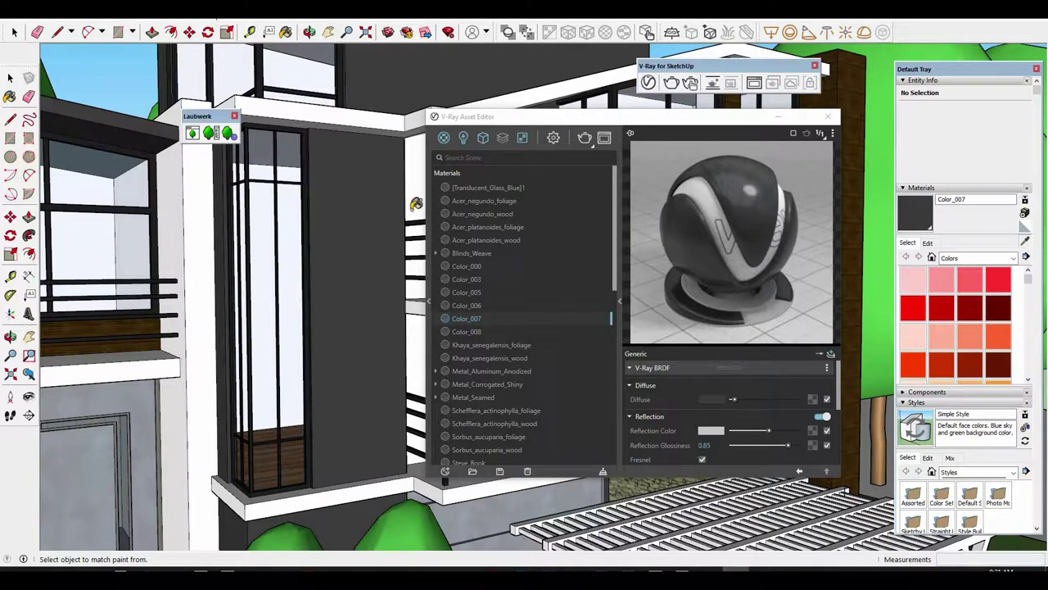
click(416, 204)
key(o)
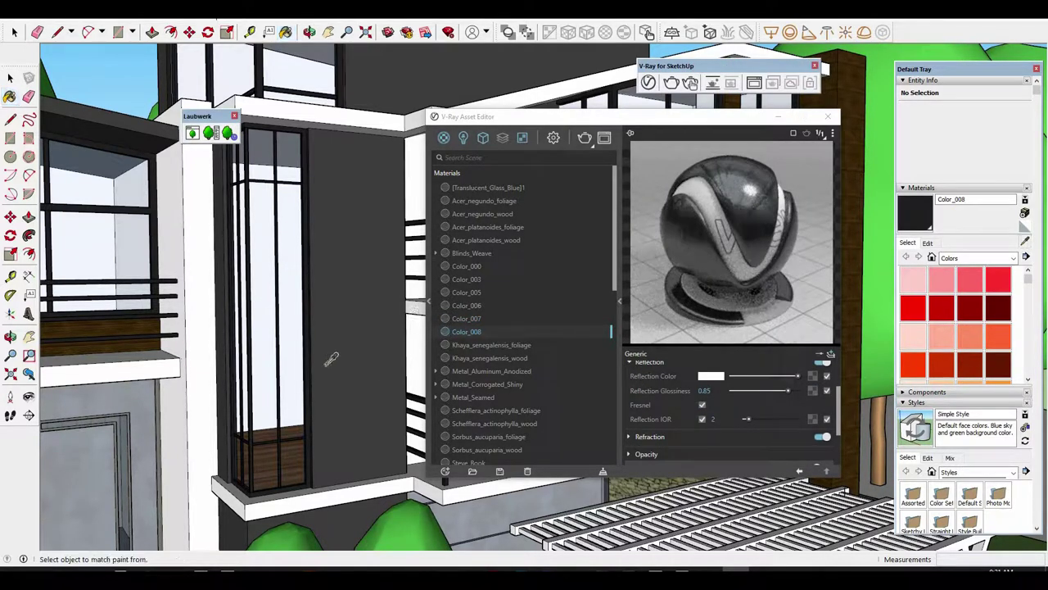
drag(330, 357, 287, 340)
key(b)
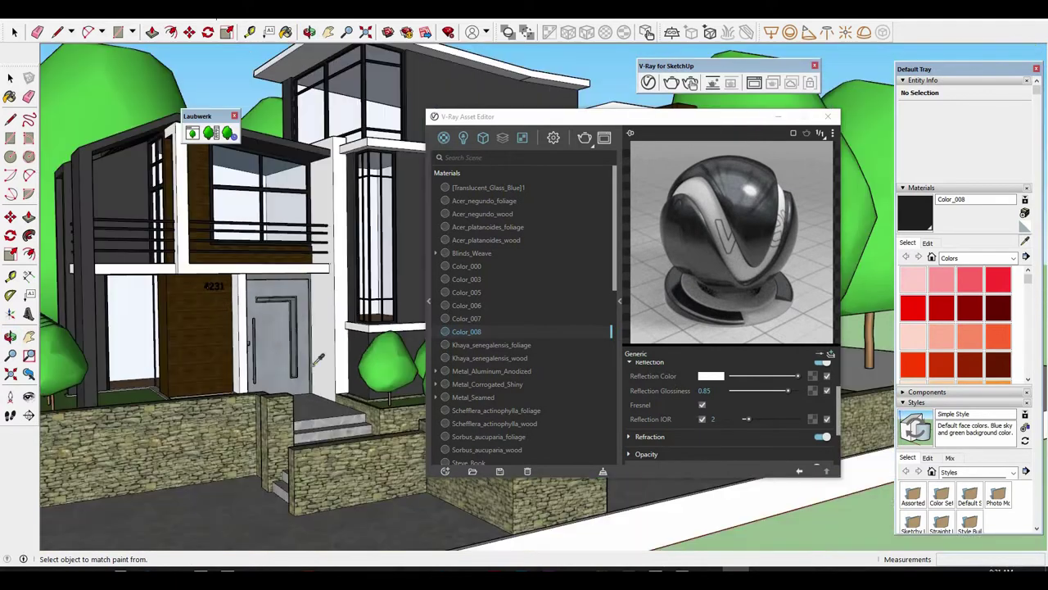
middle_drag(286, 340, 283, 441)
Sample Stone_Pavers_Flagstone_Gray and paste its diffuse texture in as an enabled bump map.
alt+click(283, 440)
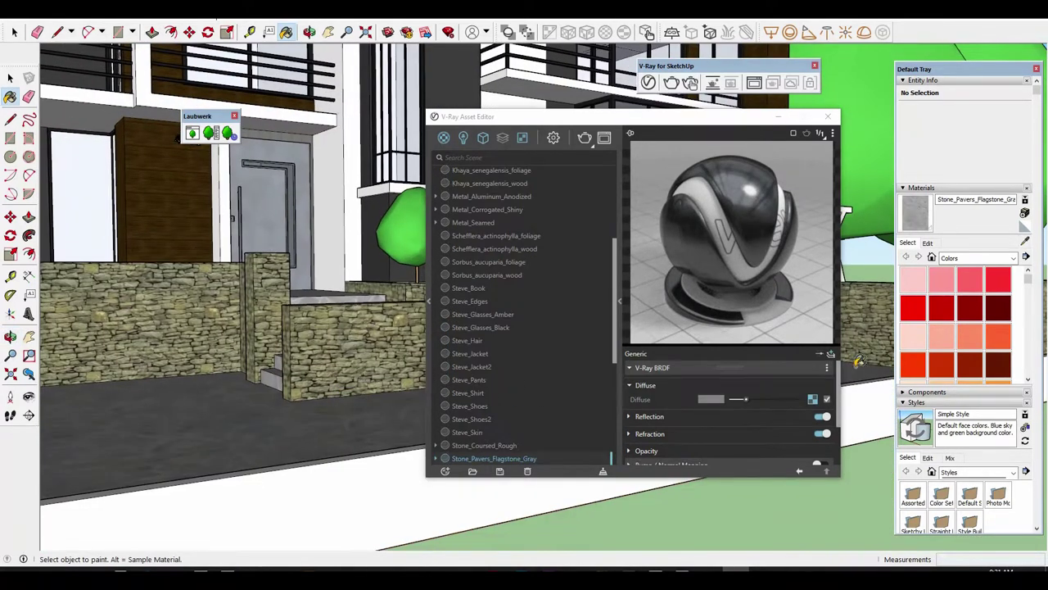
right_click(813, 400)
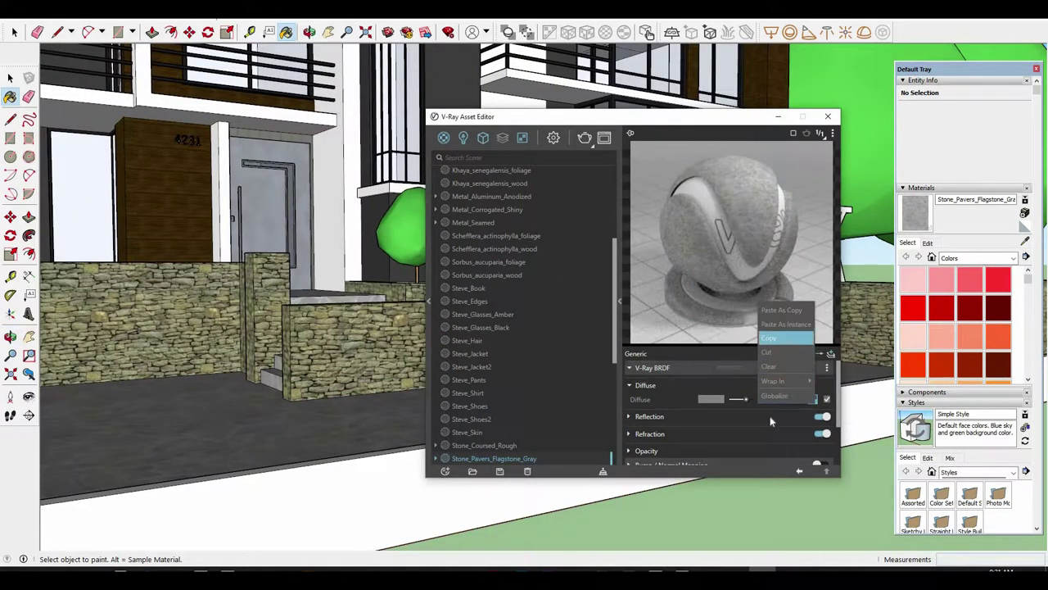
click(774, 339)
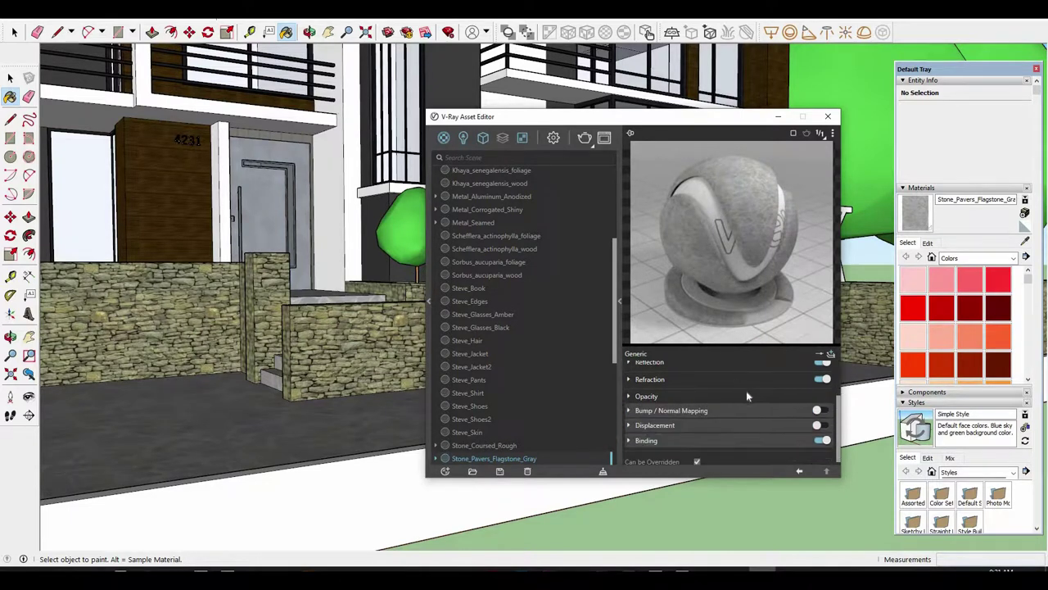
scroll(758, 420, down, 2)
click(822, 408)
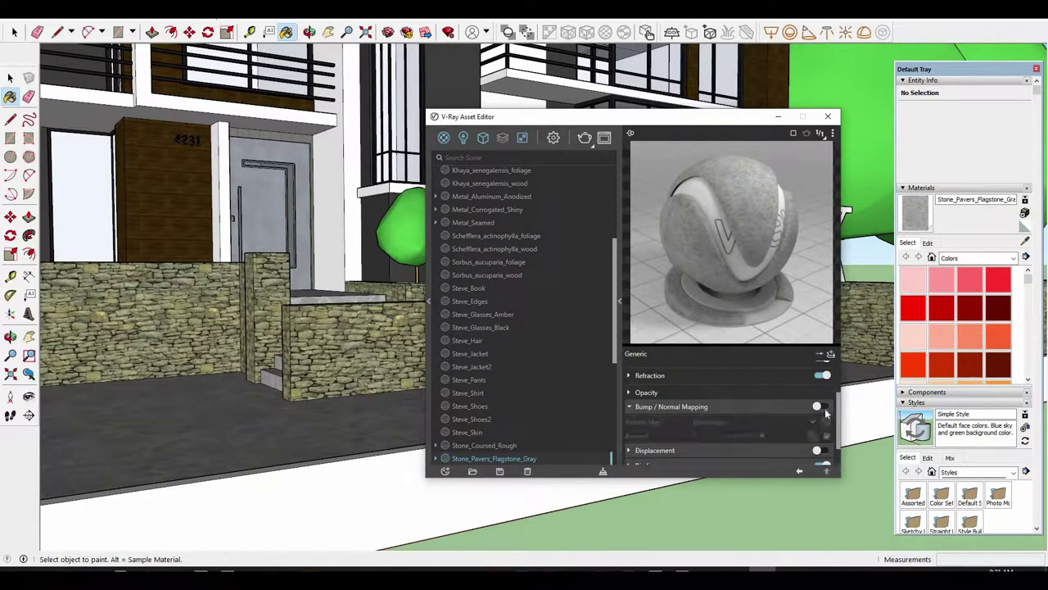
click(819, 406)
right_click(823, 422)
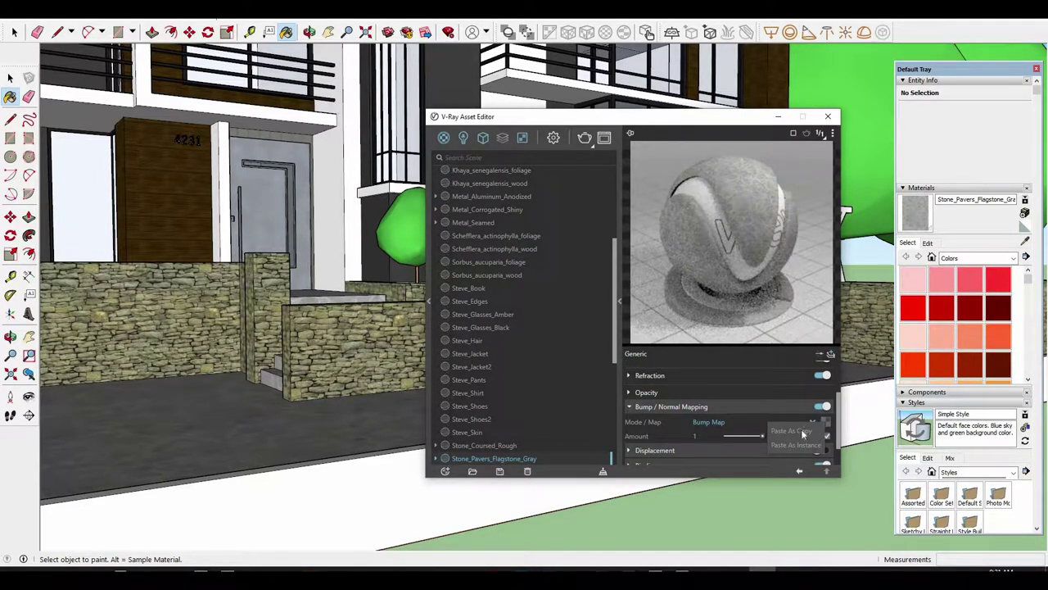
click(793, 431)
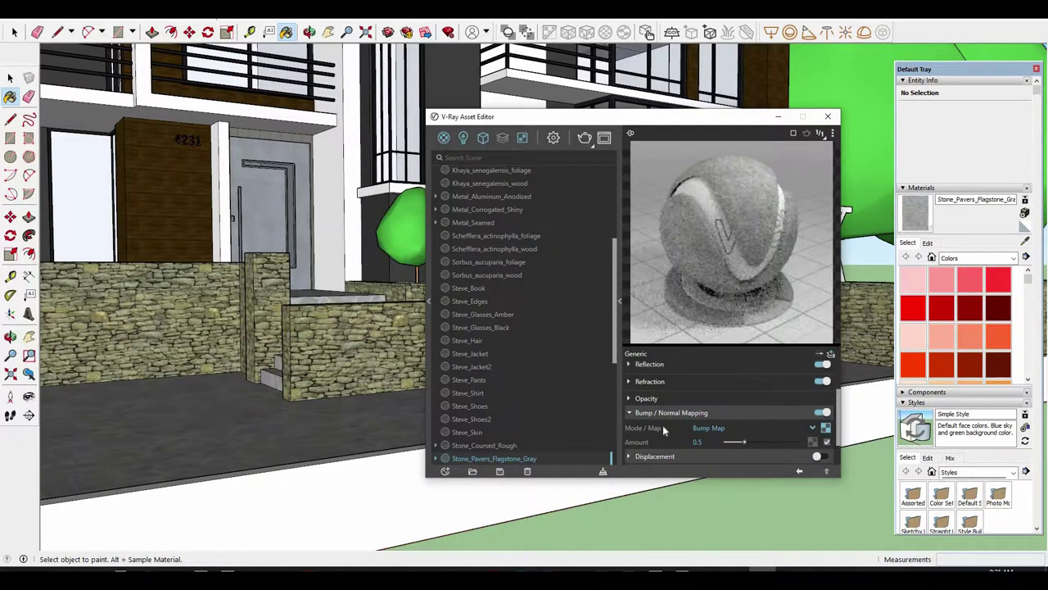
Lower the paver's reflection glossiness to 0.8, then sample the coursed stone wall material.
scroll(721, 414, up, 5)
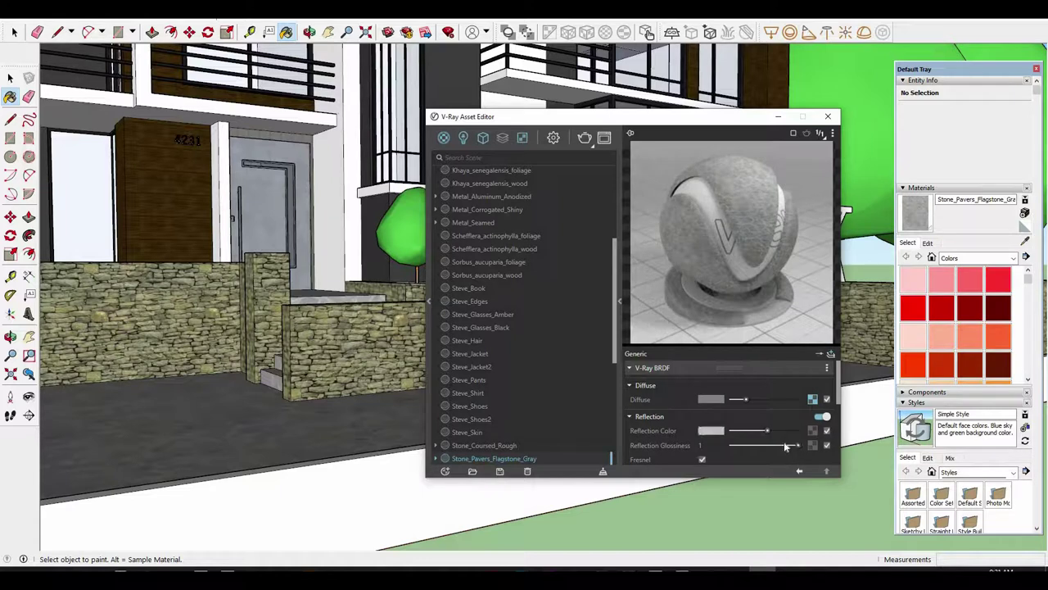
click(784, 446)
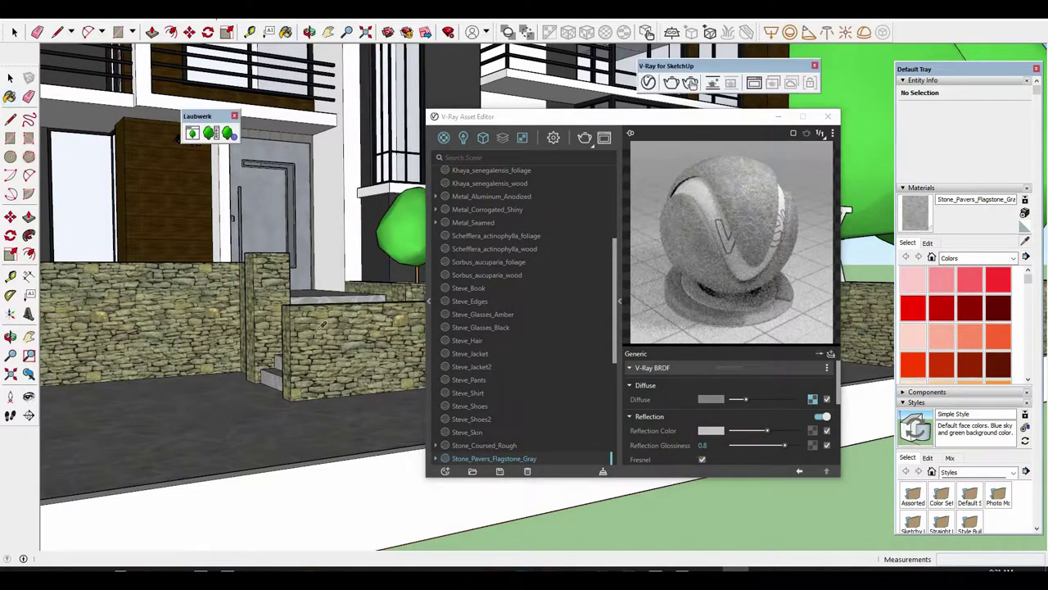
key(b)
scroll(324, 328, down, 3)
alt+click(377, 325)
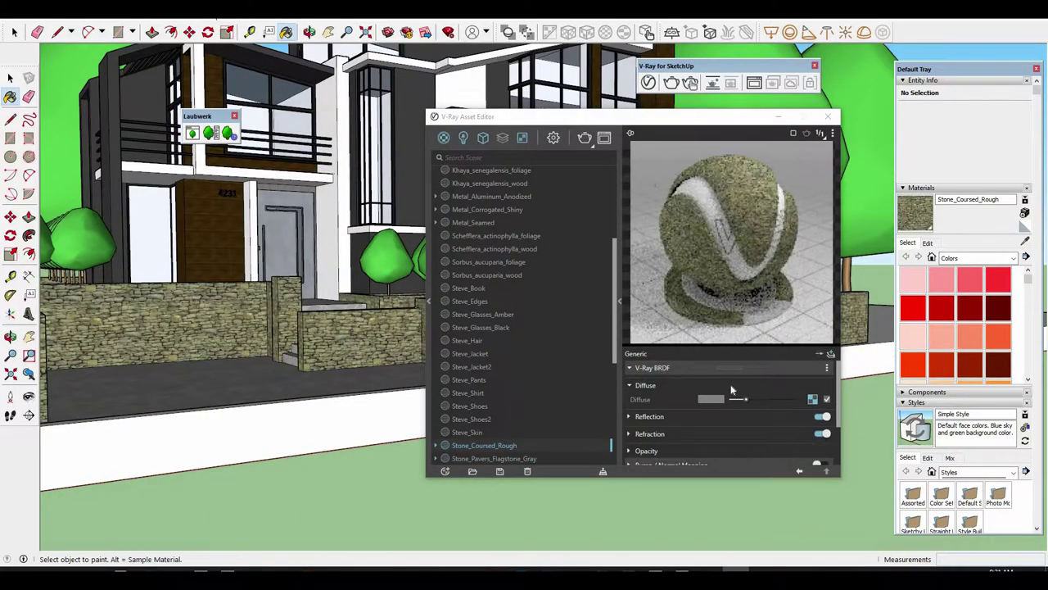
Switch the stone's diffuse map to Bitmap and browse to D:\Texture For Sketchup.
click(812, 400)
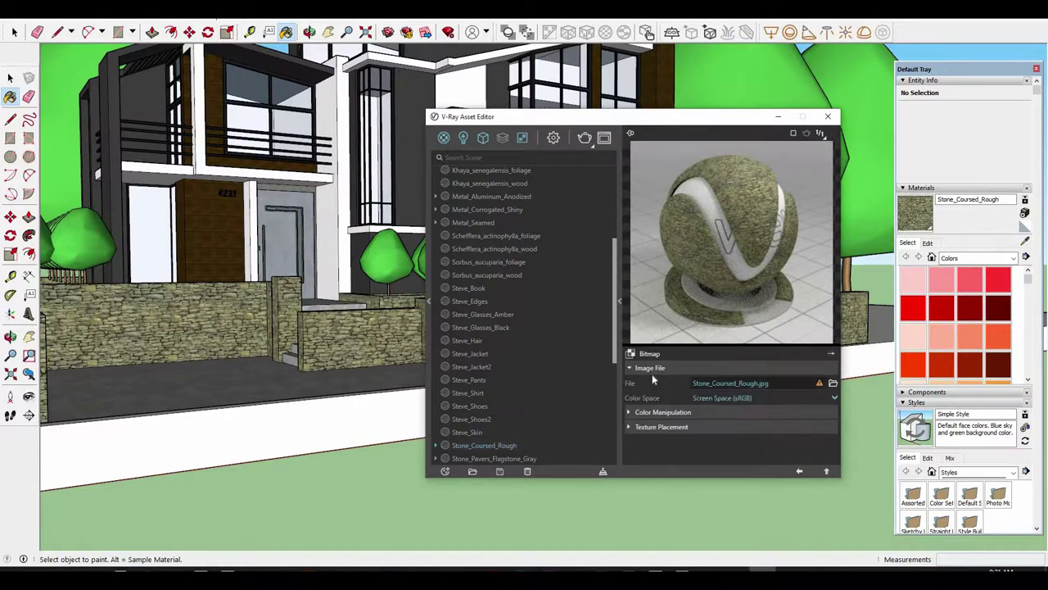
click(629, 133)
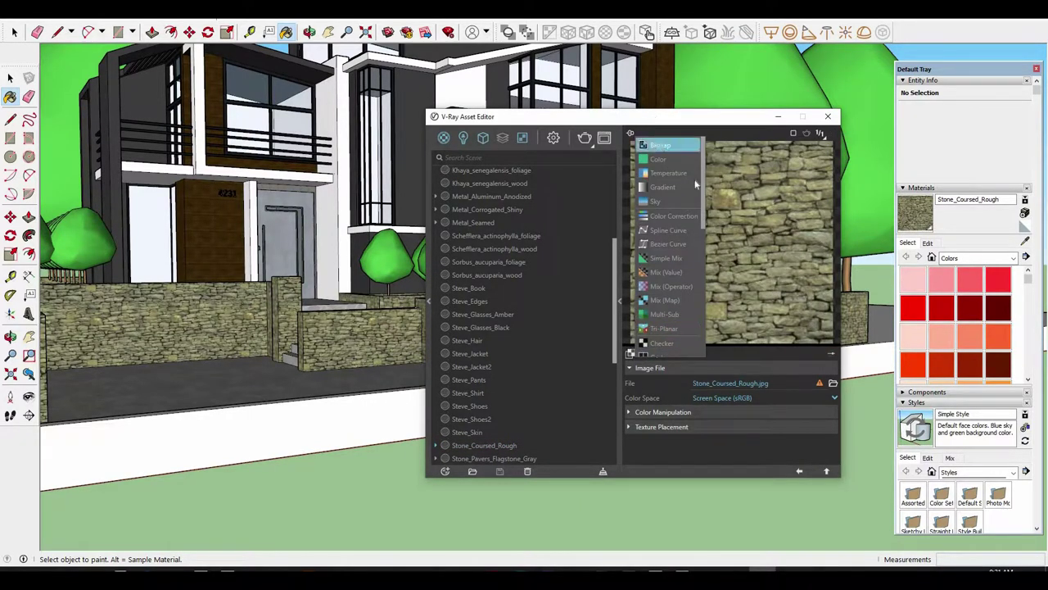
click(659, 146)
mouse_move(475, 279)
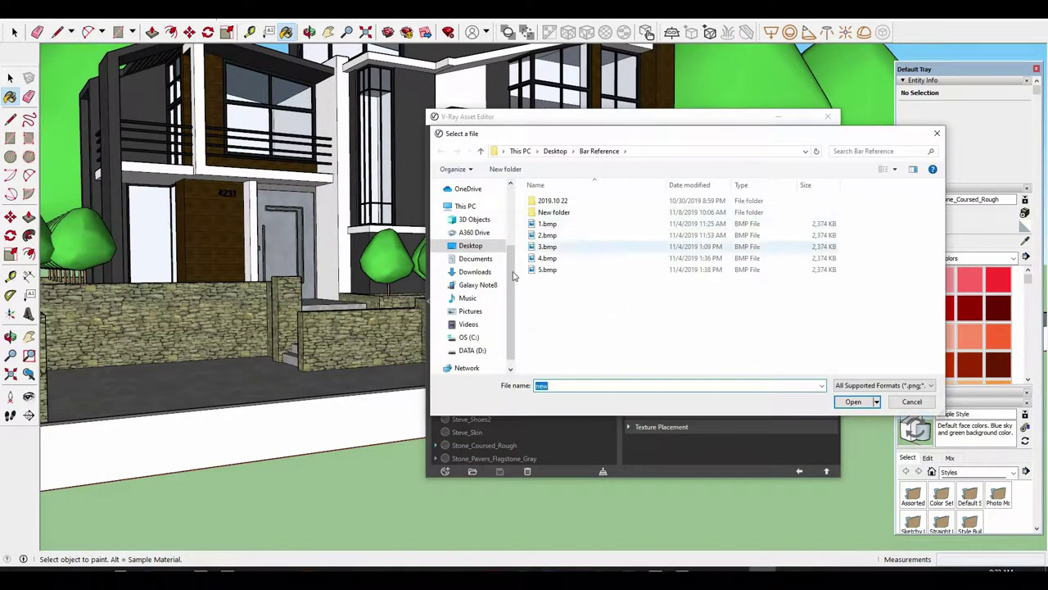
click(487, 350)
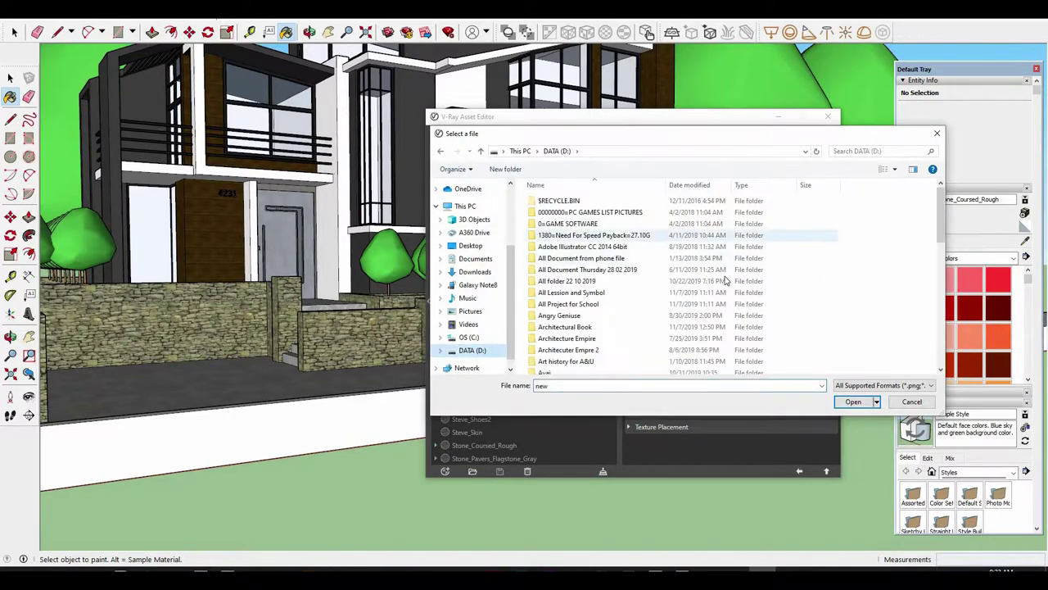
scroll(655, 328, down, 2)
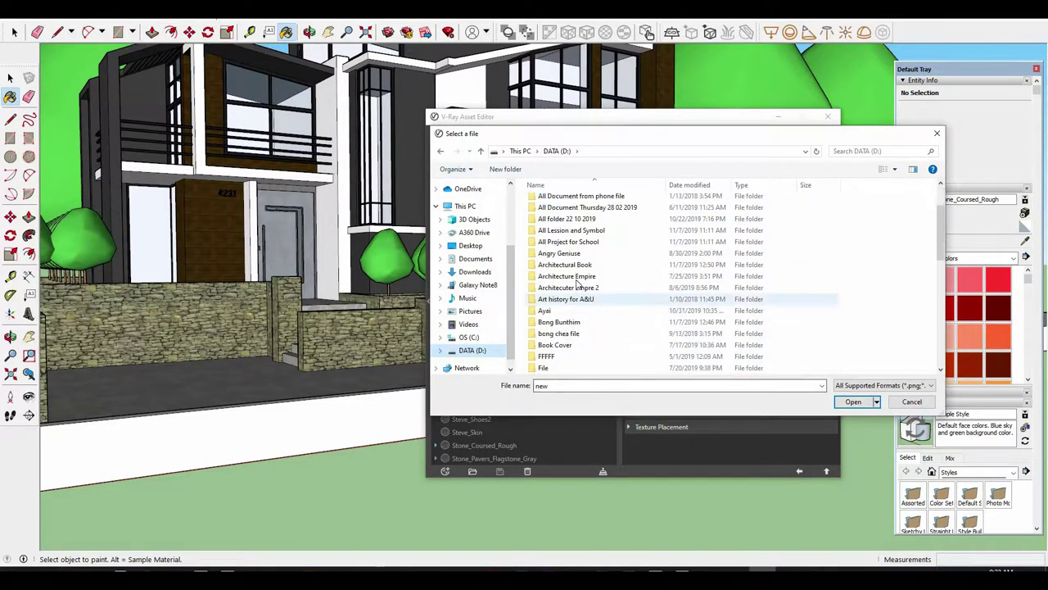
scroll(622, 330, down, 8)
scroll(589, 334, down, 4)
scroll(567, 336, down, 2)
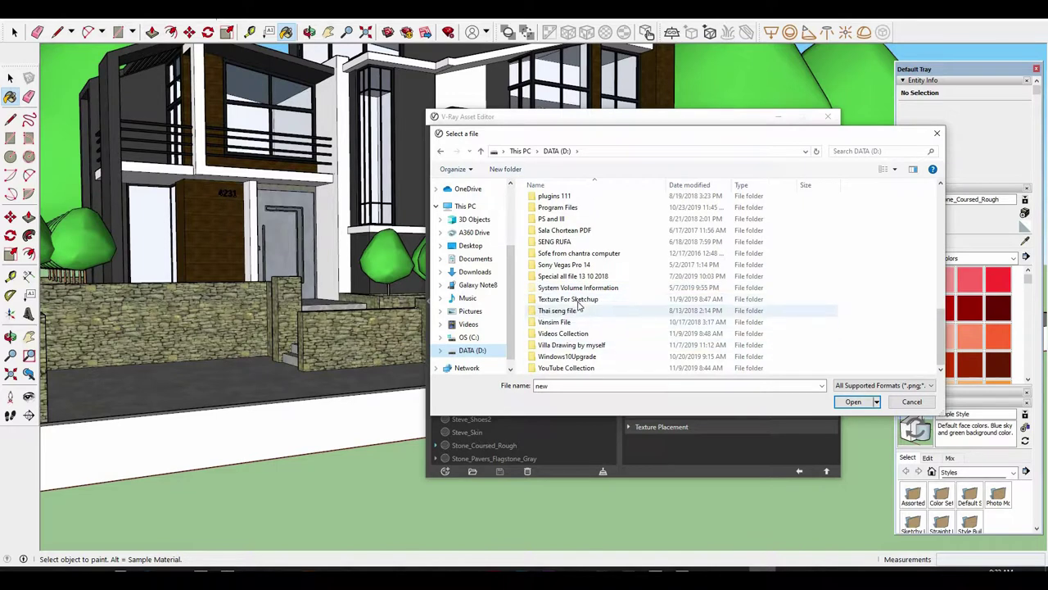
double_click(567, 298)
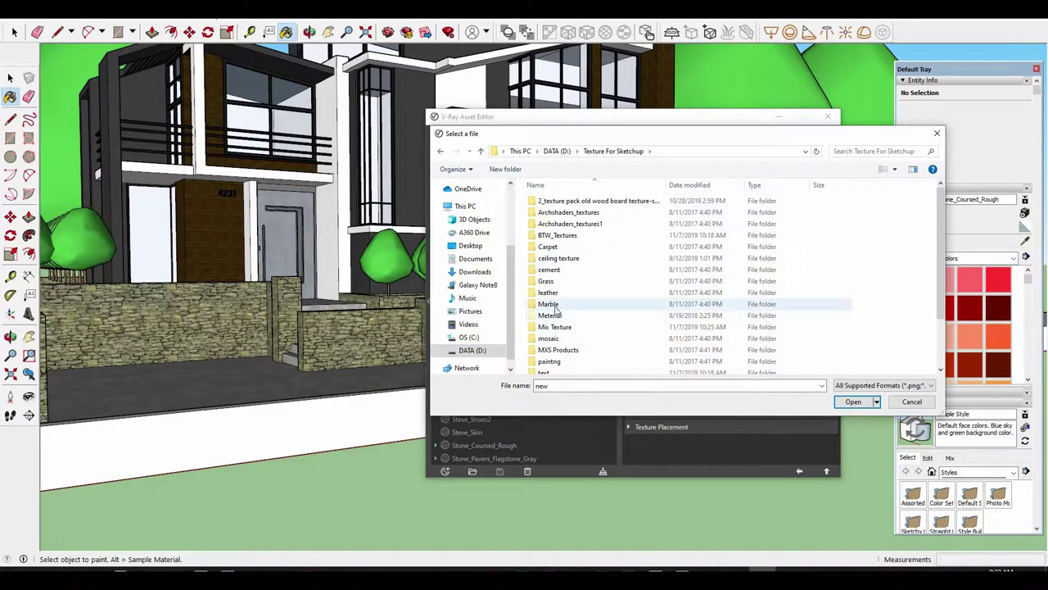
Check the Marble folder, go back, and set the file browser to large thumbnails.
double_click(548, 304)
scroll(688, 321, down, 3)
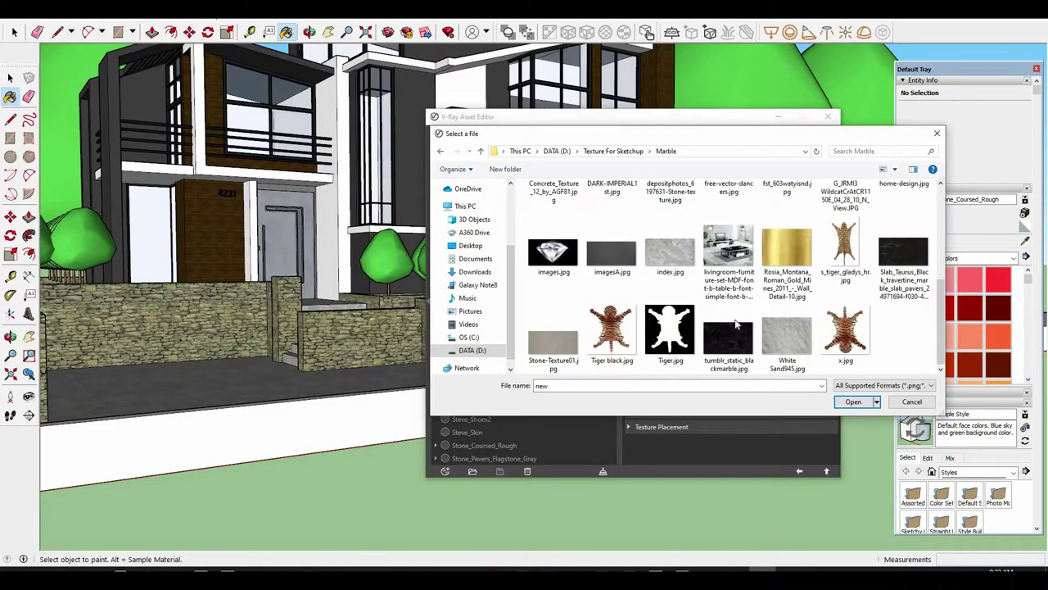
scroll(743, 322, up, 2)
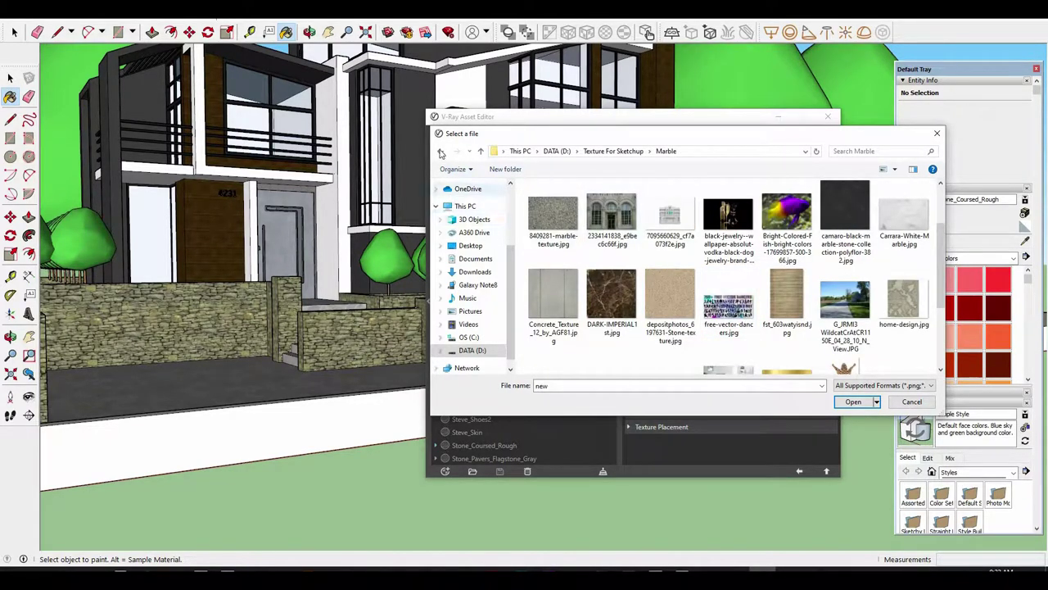
key(BackSpace)
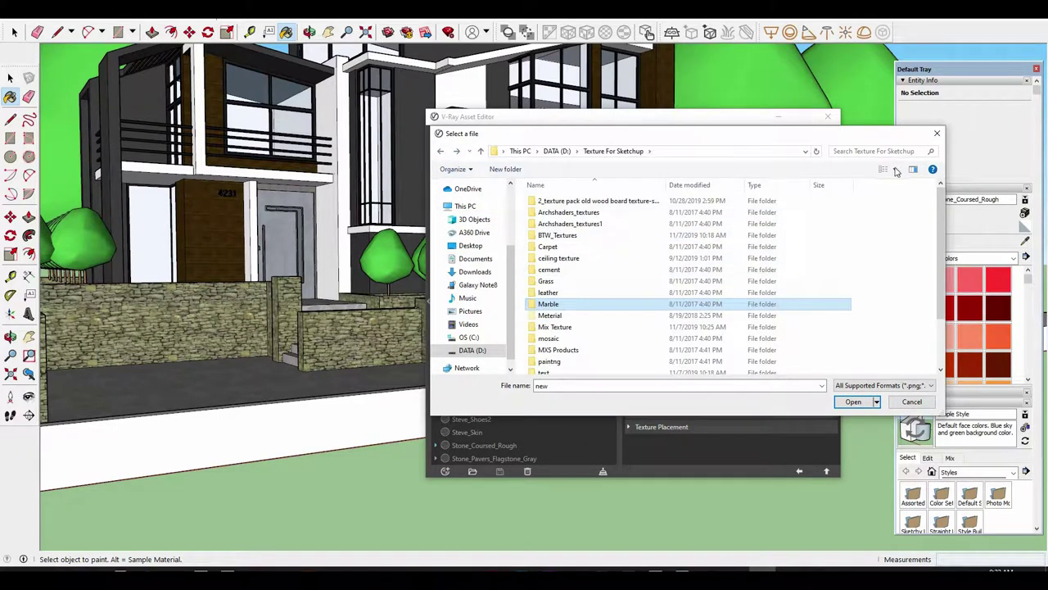
click(896, 171)
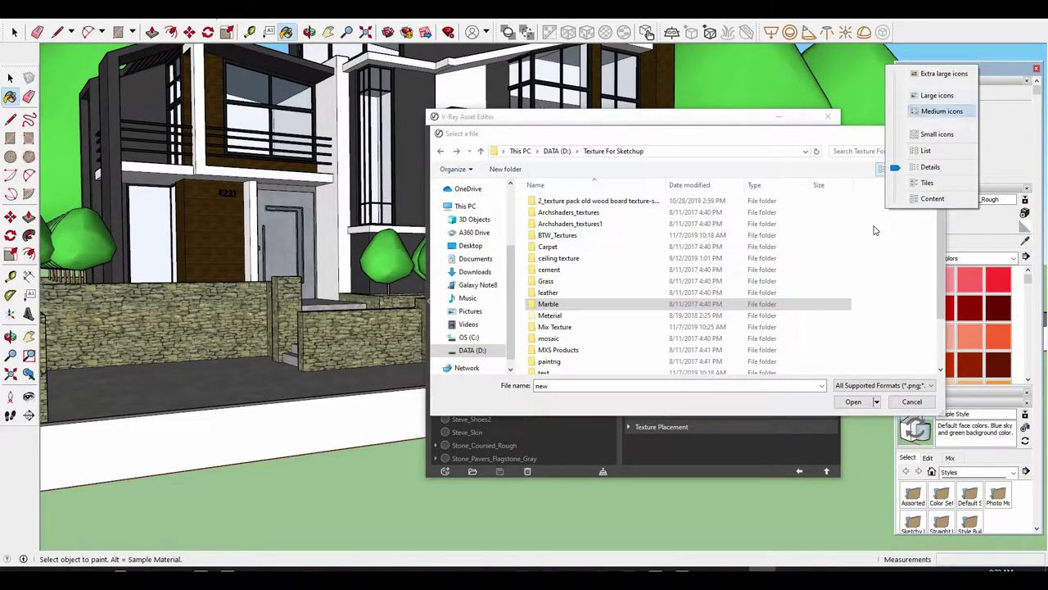
click(942, 112)
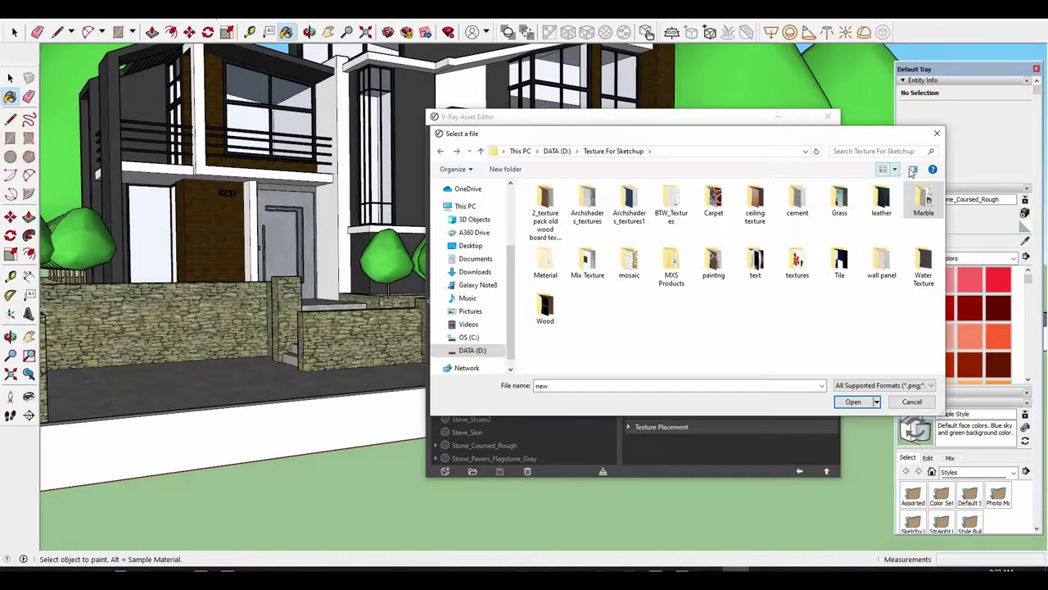
click(912, 170)
click(936, 151)
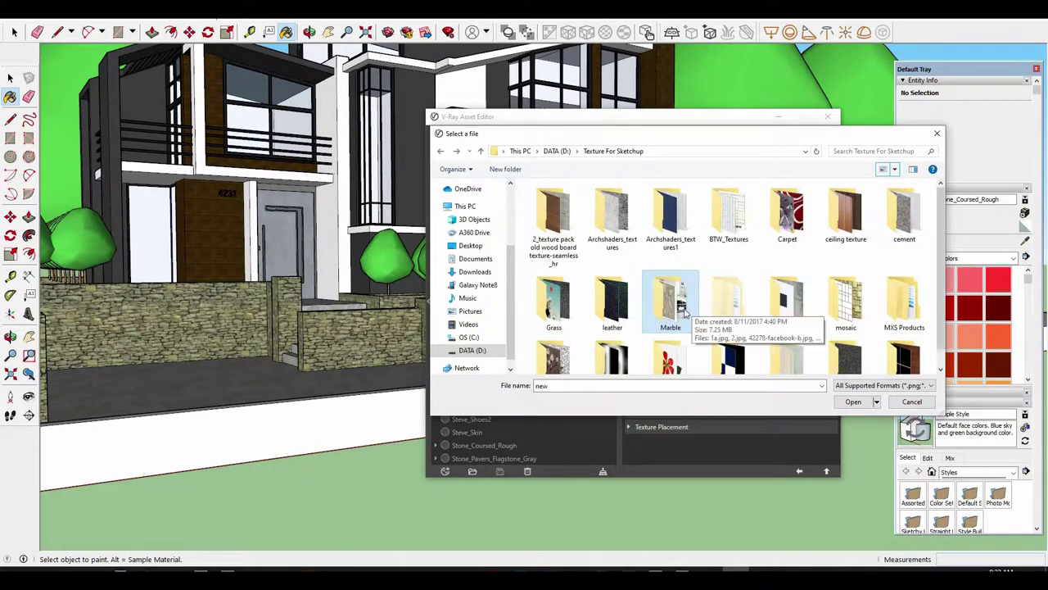
scroll(676, 303, down, 1)
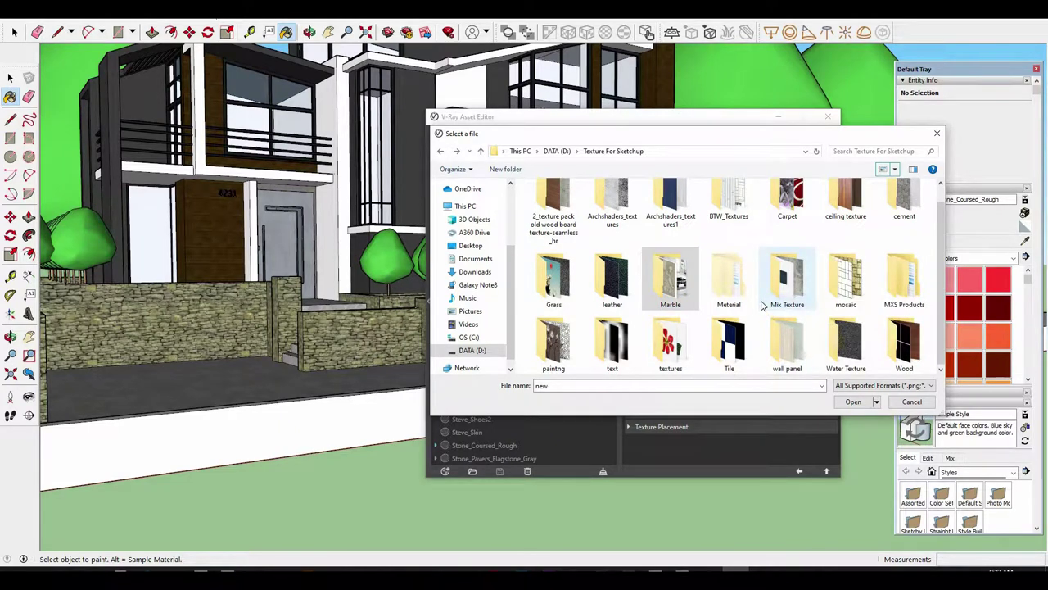
scroll(762, 305, up, 1)
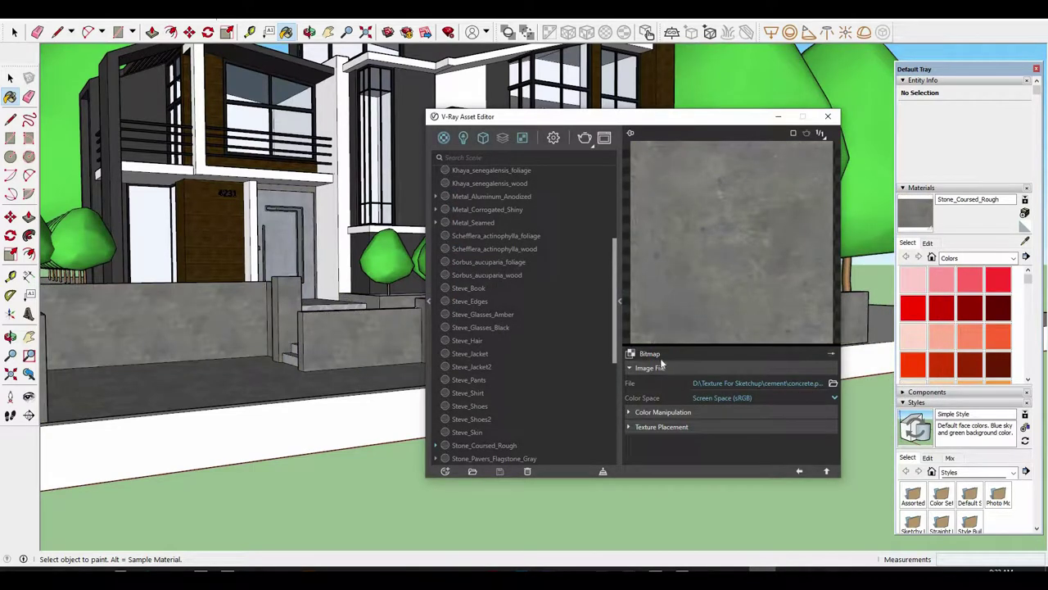
Replace the stone bitmap with the grey granular pavement image from the cement folder.
click(632, 355)
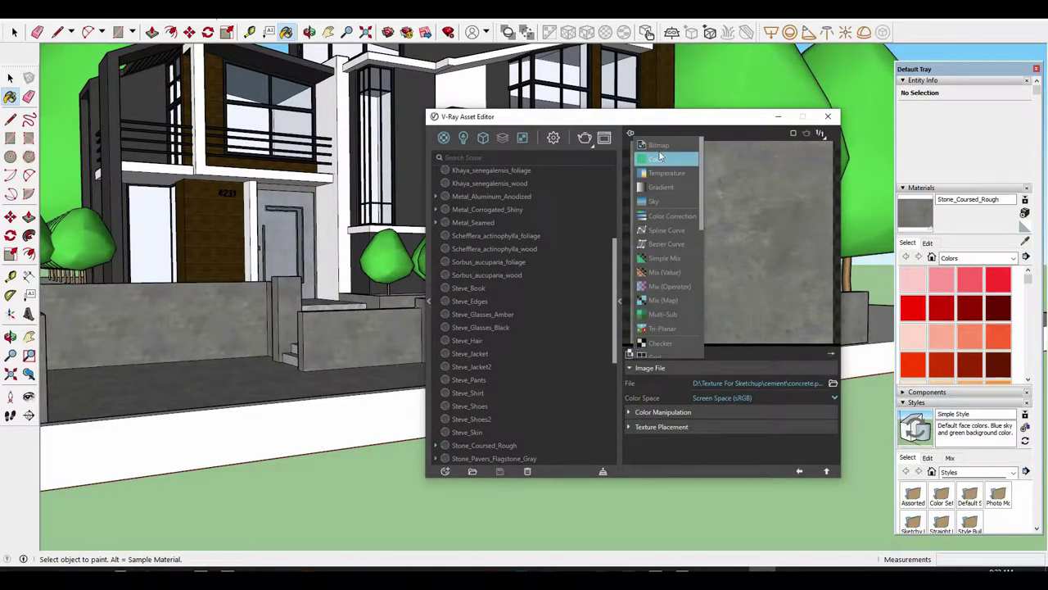
click(665, 155)
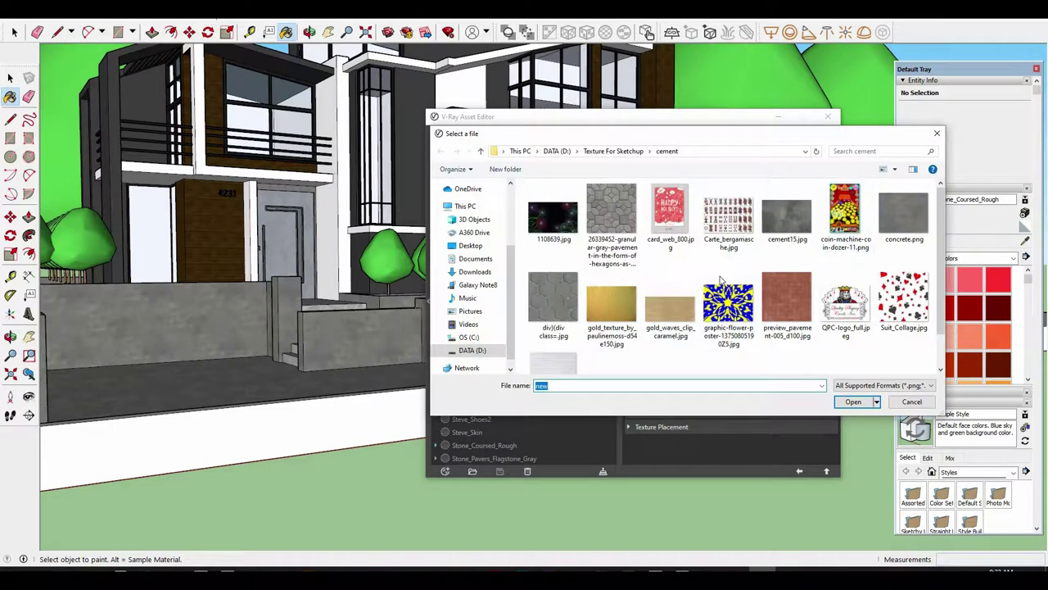
scroll(786, 300, down, 2)
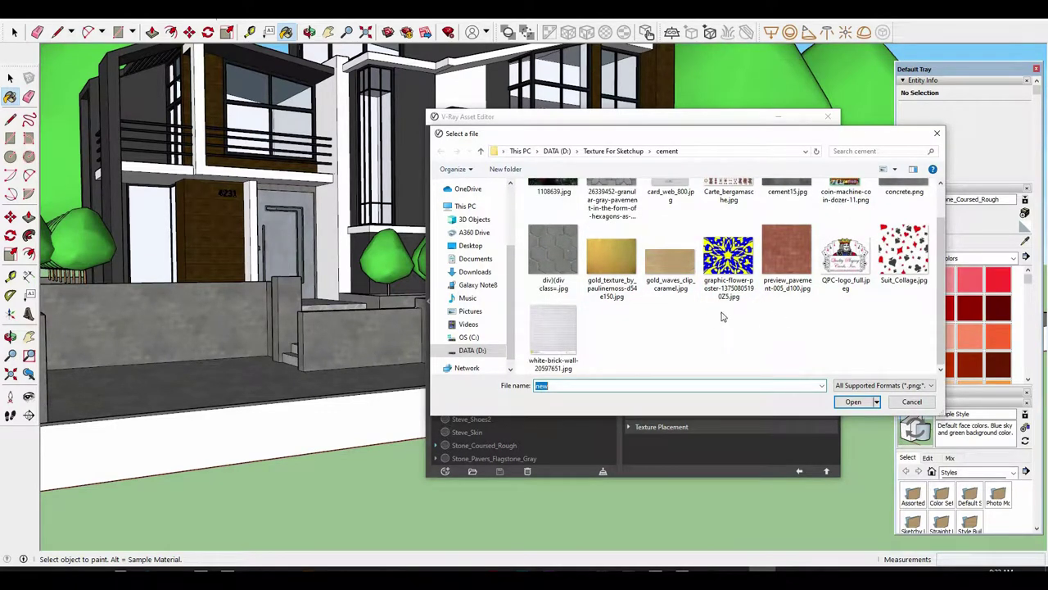
scroll(758, 348, up, 2)
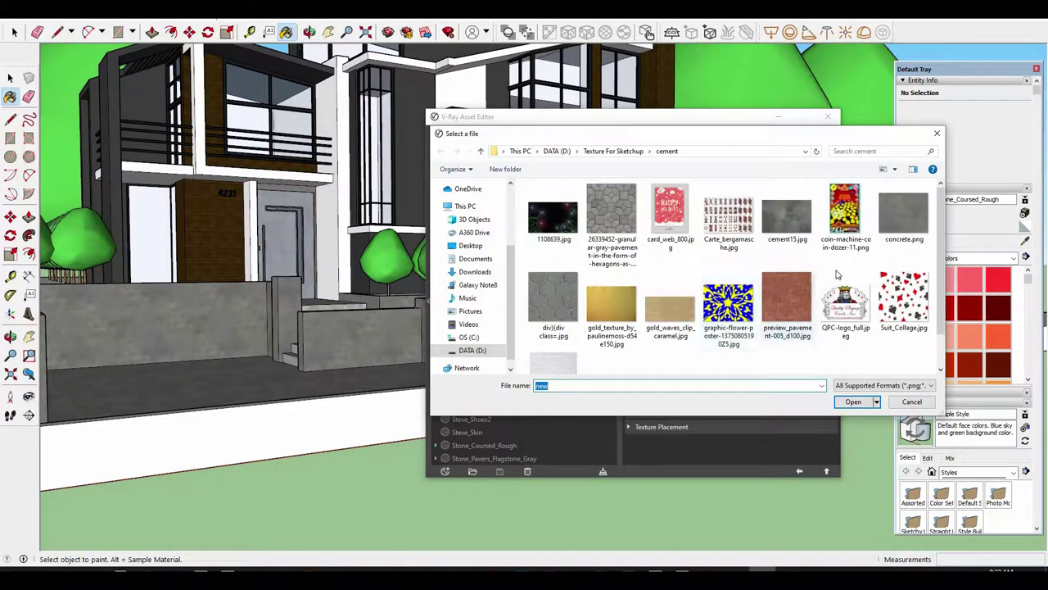
double_click(607, 238)
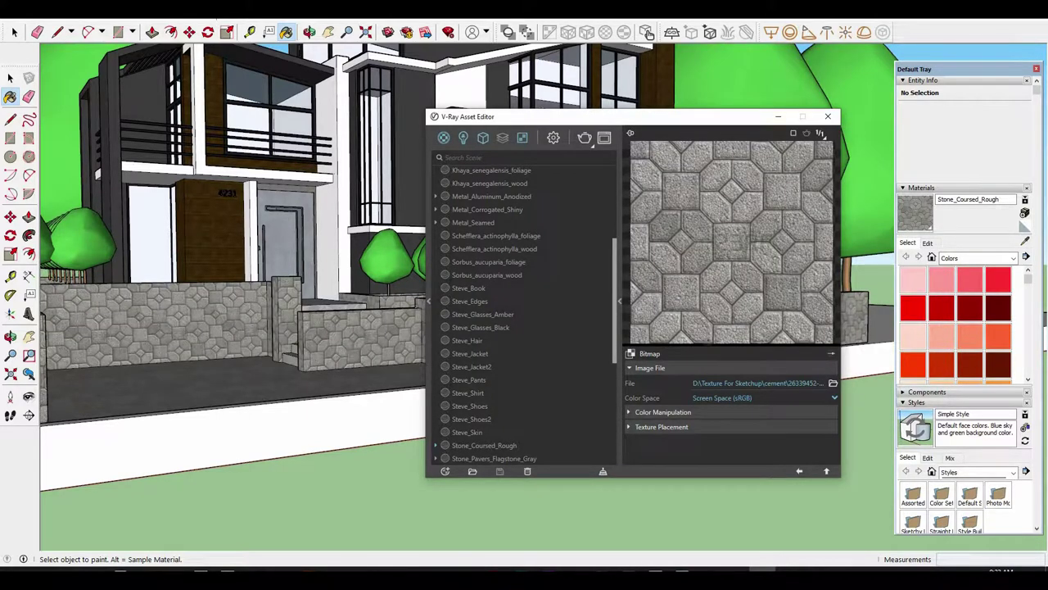
Reopen the Bitmap file browser to choose a different image.
click(630, 353)
click(658, 143)
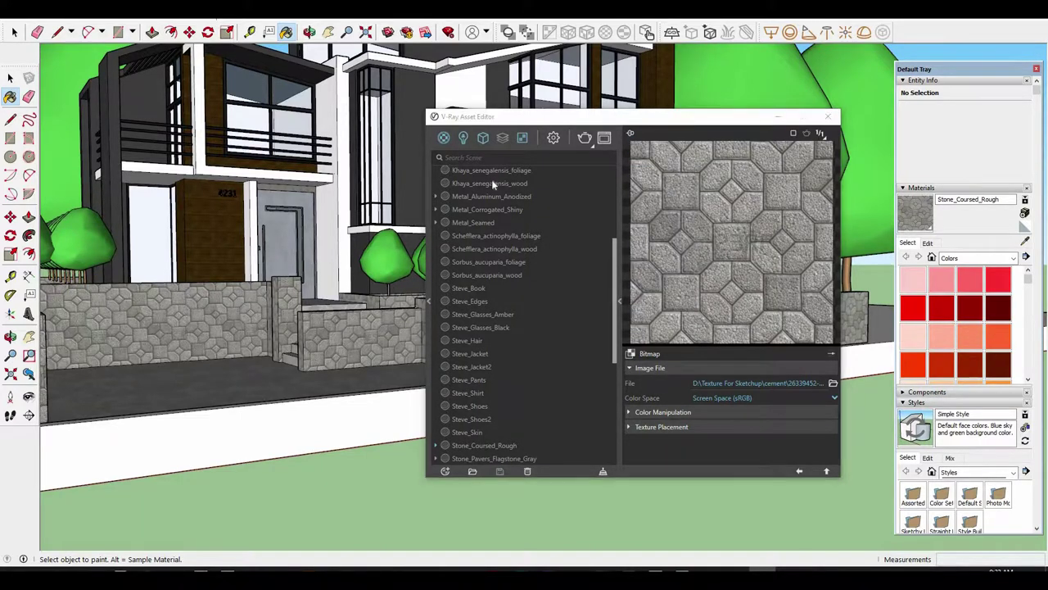
scroll(647, 344, down, 1)
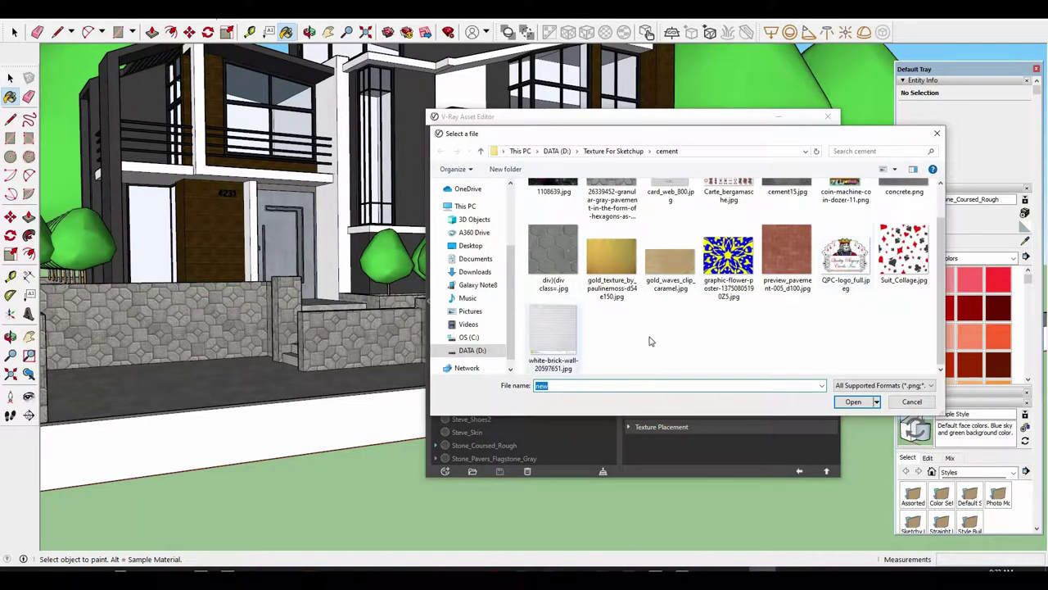
Load travertine_bump.jpg from D:\Texture For Sketchup\Tile as the stone bitmap.
scroll(649, 341, up, 1)
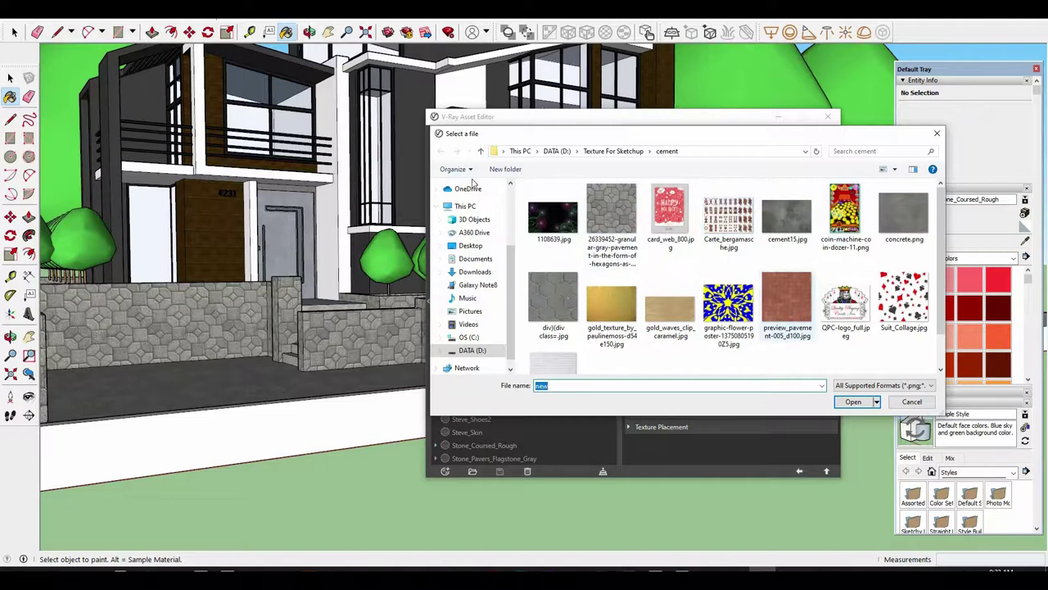
click(483, 354)
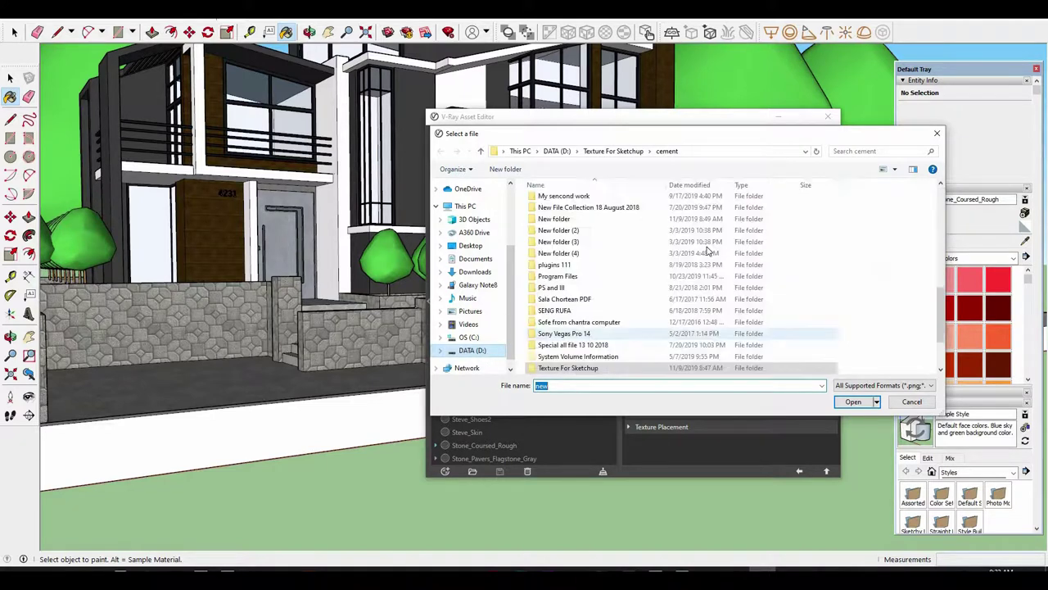
double_click(610, 366)
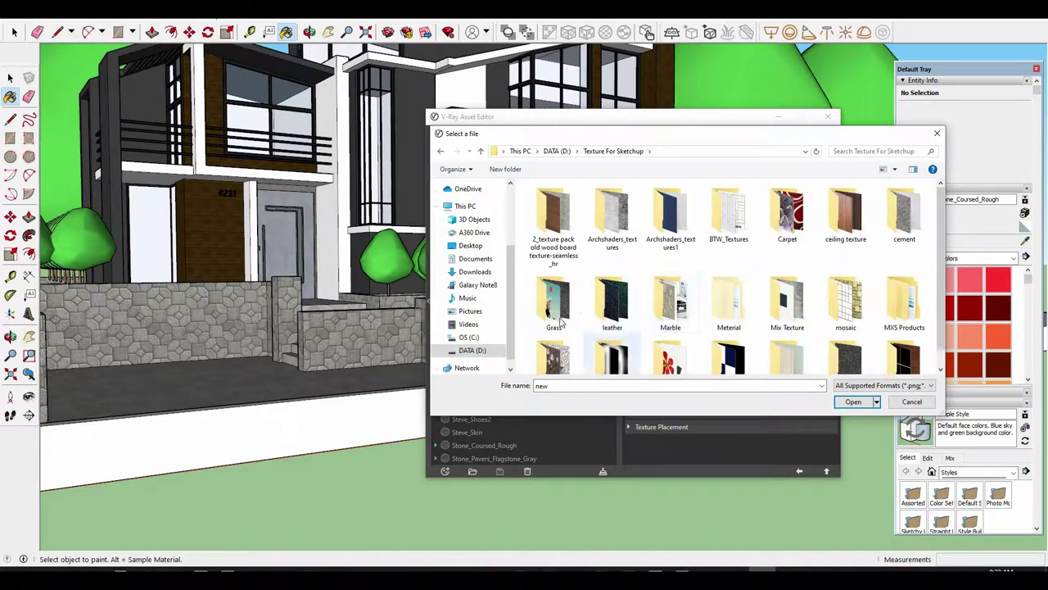
scroll(719, 302, down, 1)
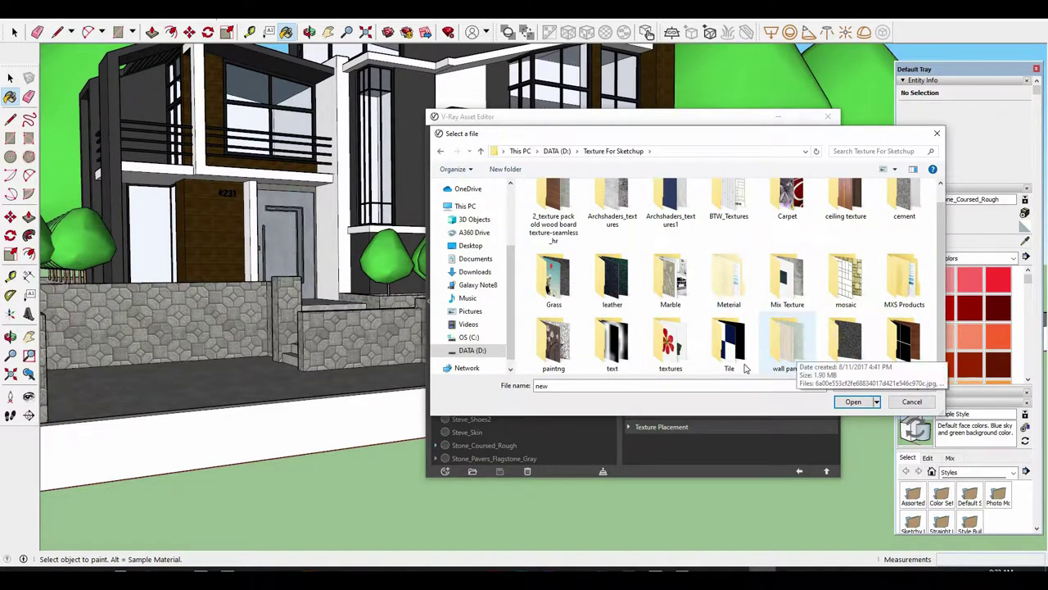
double_click(731, 339)
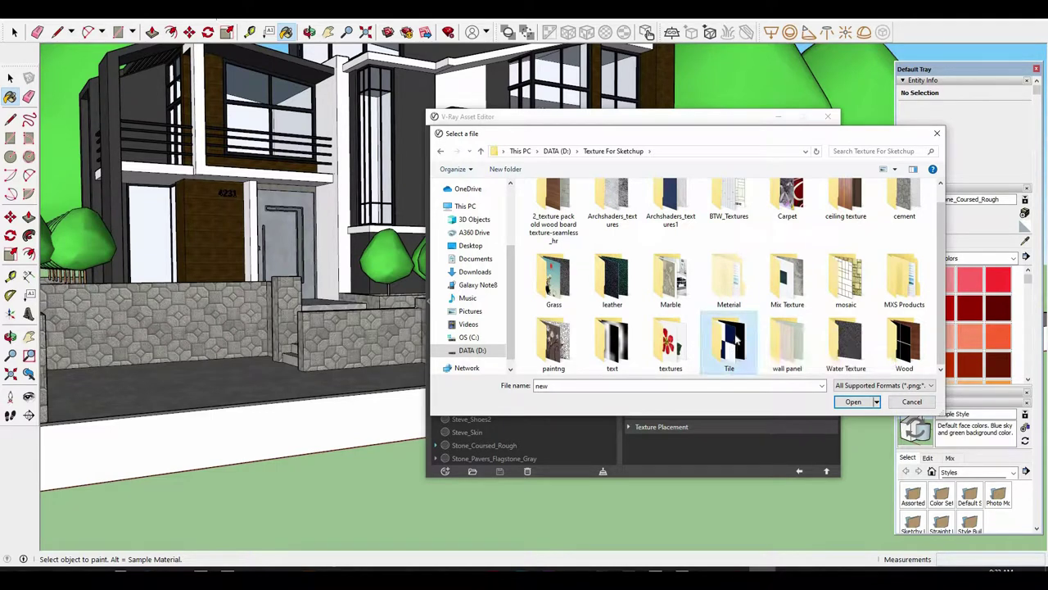
scroll(733, 306, down, 5)
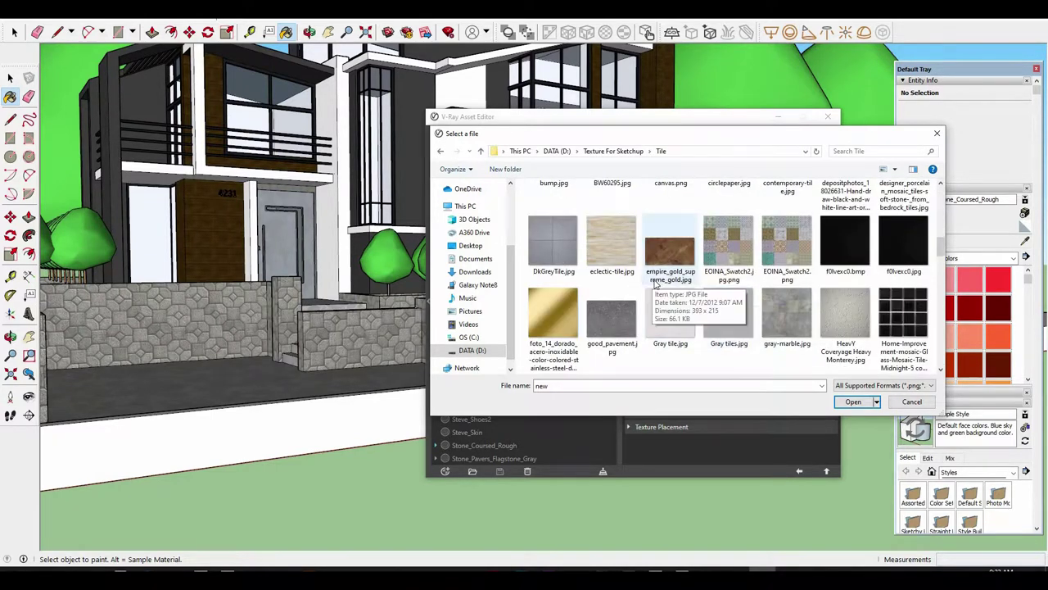
scroll(672, 319, down, 5)
scroll(660, 280, down, 3)
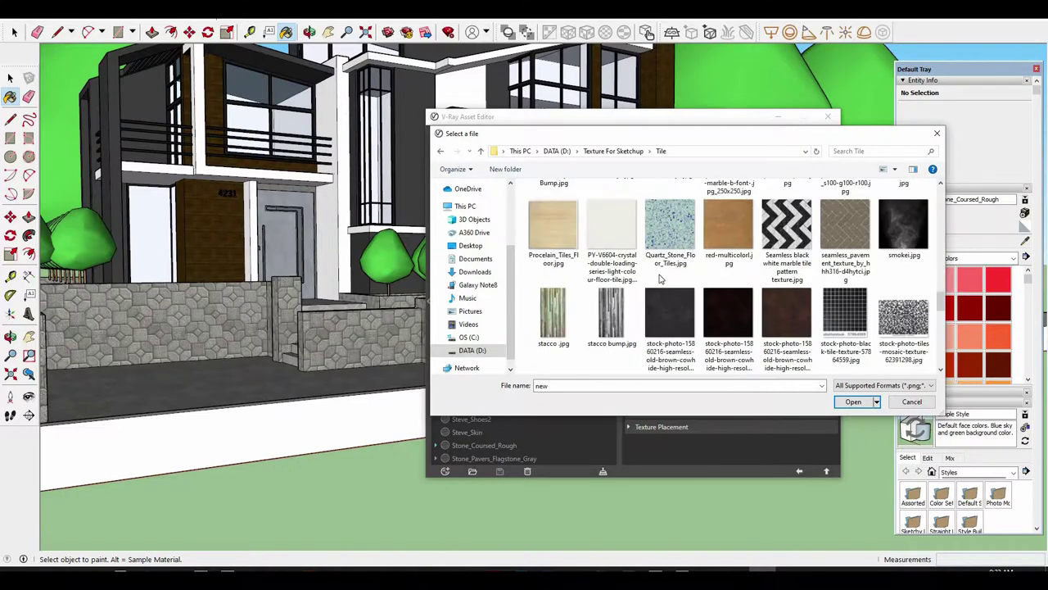
scroll(660, 280, down, 3)
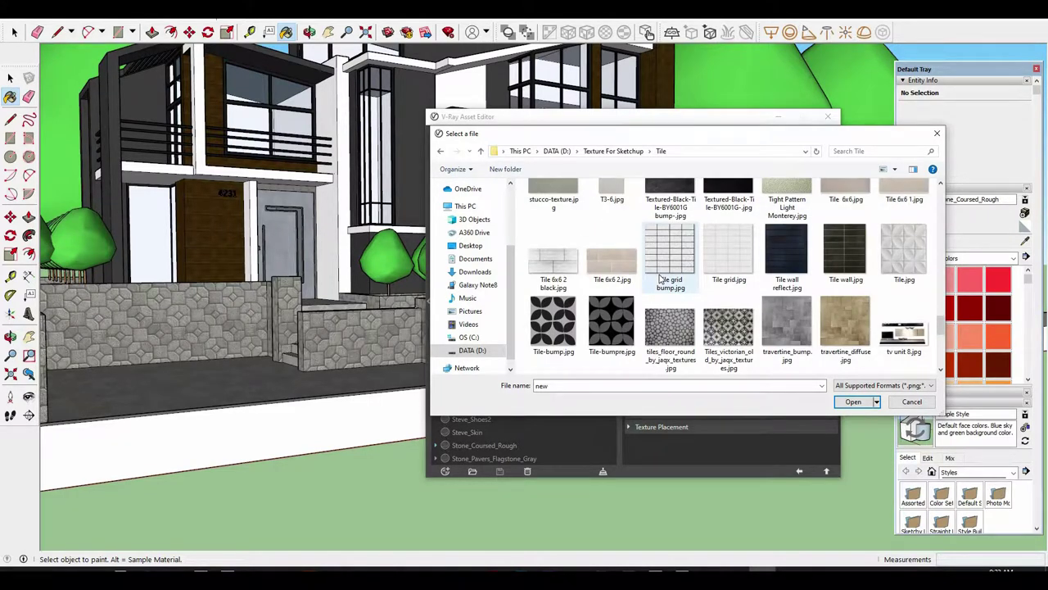
double_click(800, 317)
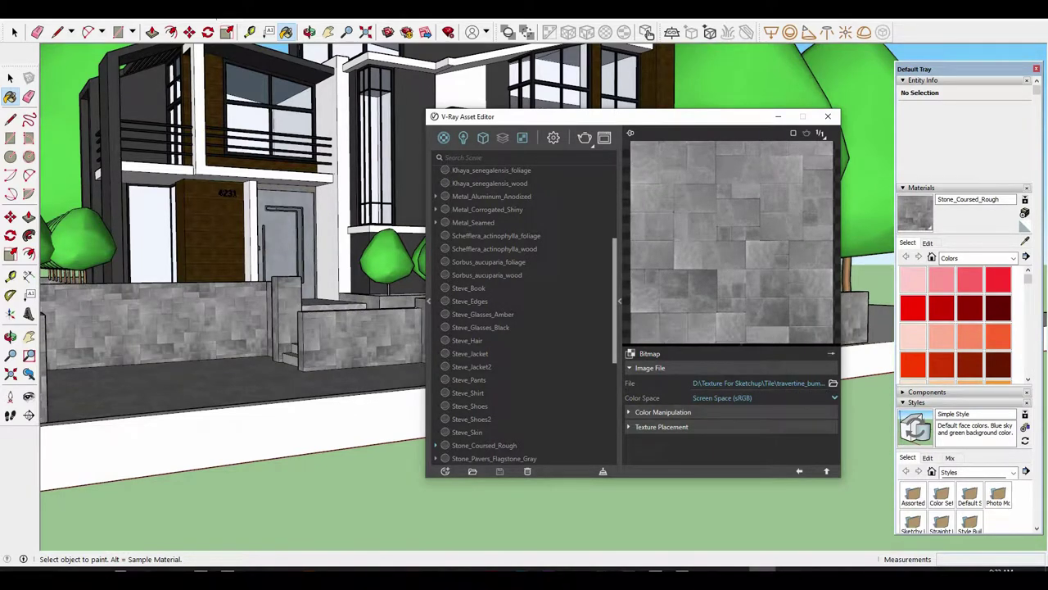
Change the travertine texture width in the Materials Edit tab, entering 5m then 1m.
click(927, 243)
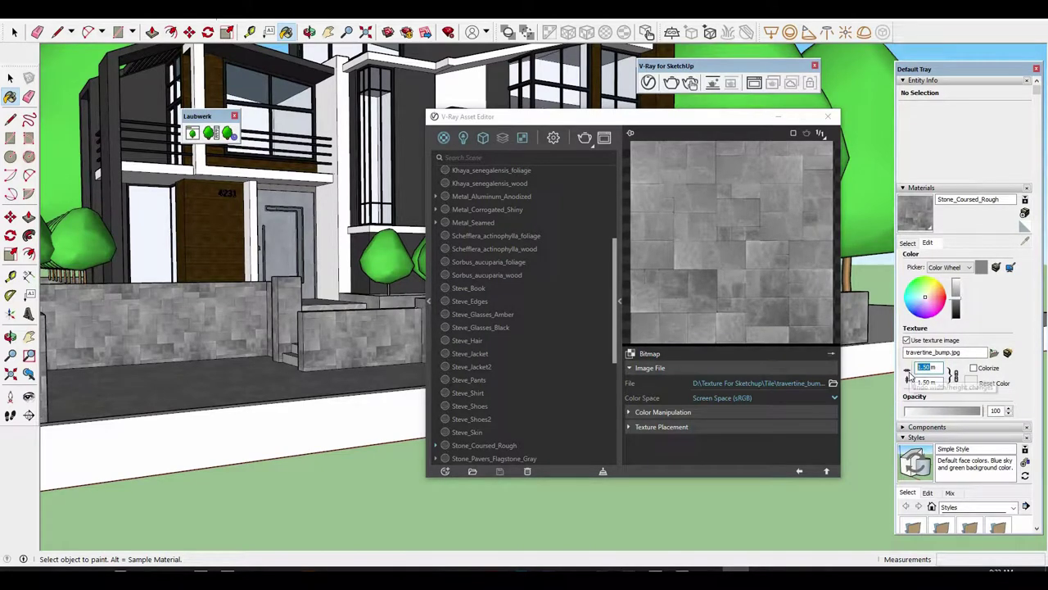
text(5m)
key(Return)
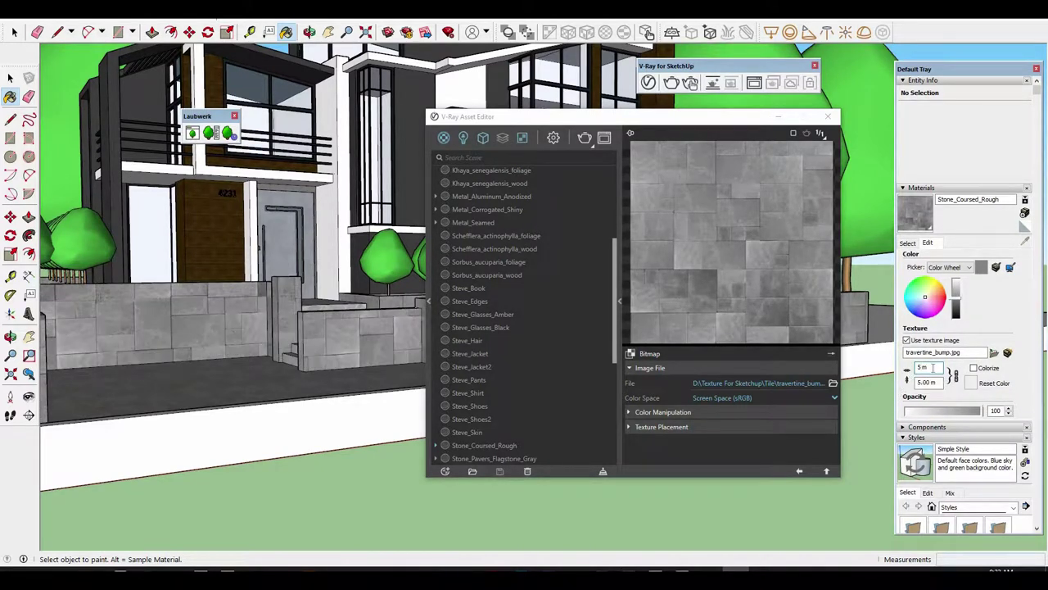
text(1m)
key(Return)
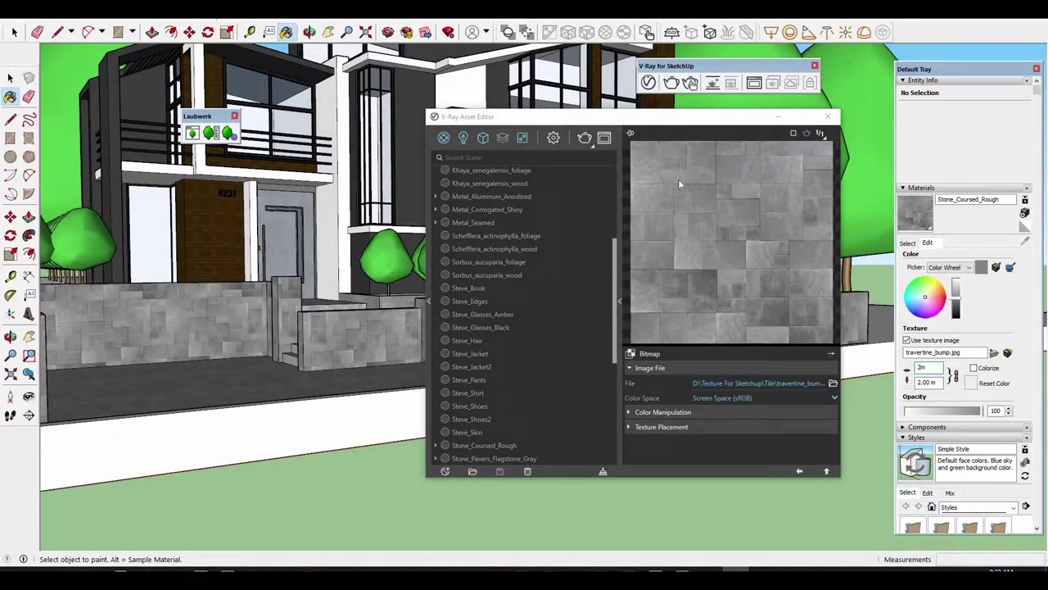
Copy the stone's diffuse texture and turn on Bump/Normal Mapping for Stone_Coursed_Rough.
click(800, 472)
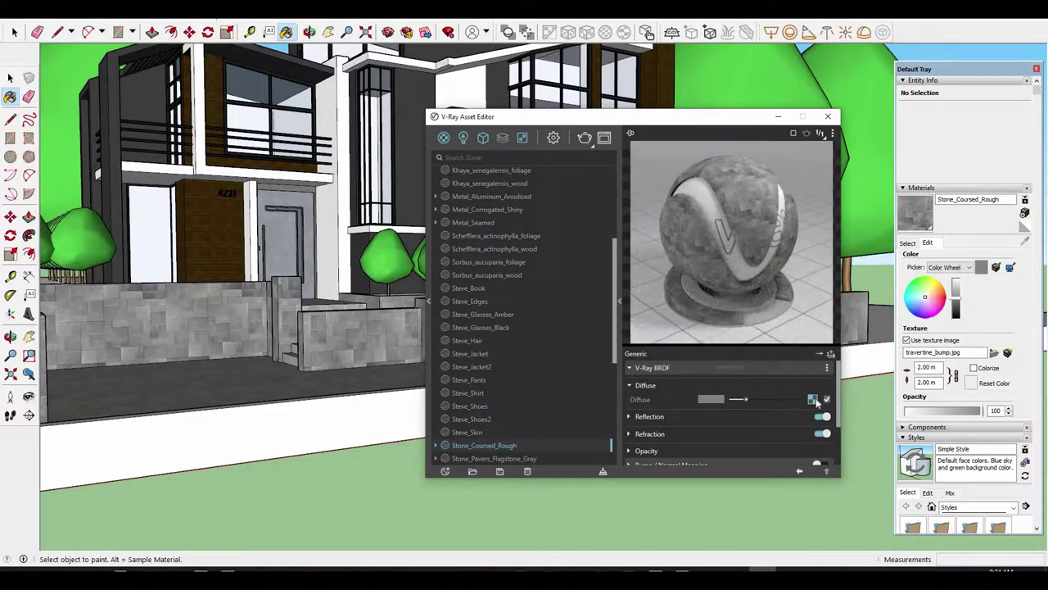
right_click(815, 400)
click(774, 417)
scroll(778, 403, down, 2)
click(826, 408)
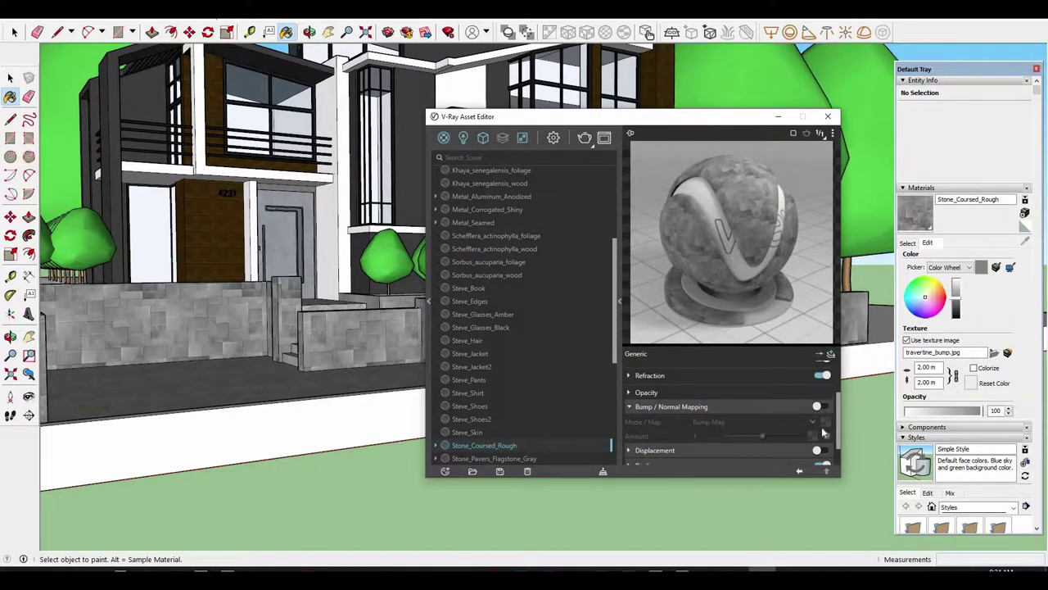
click(826, 434)
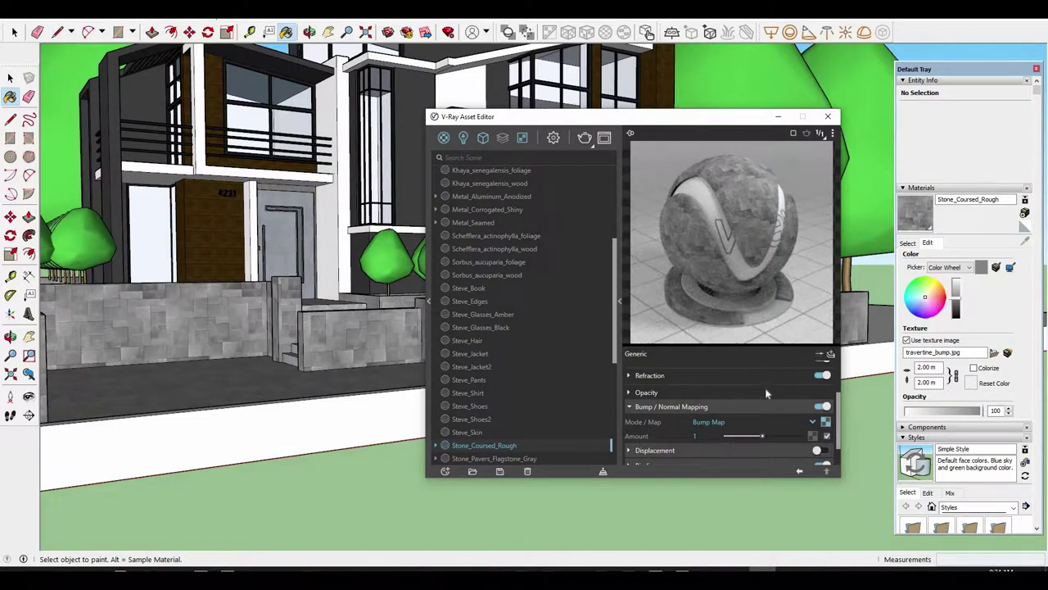
Make the stone's reflection colour white and turn on interactive rendering.
scroll(673, 410, up, 5)
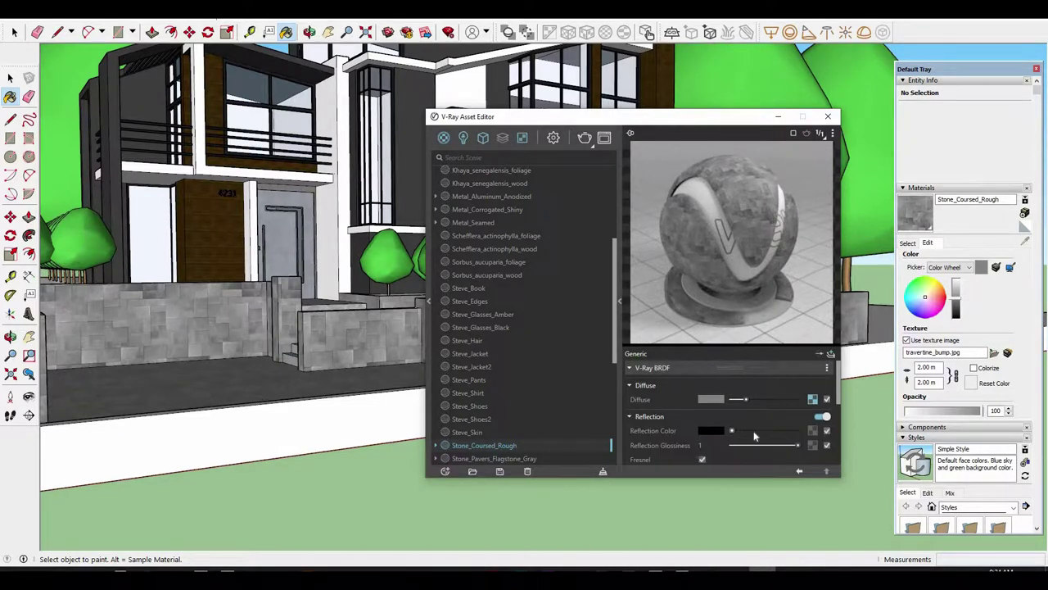
drag(754, 433, 783, 429)
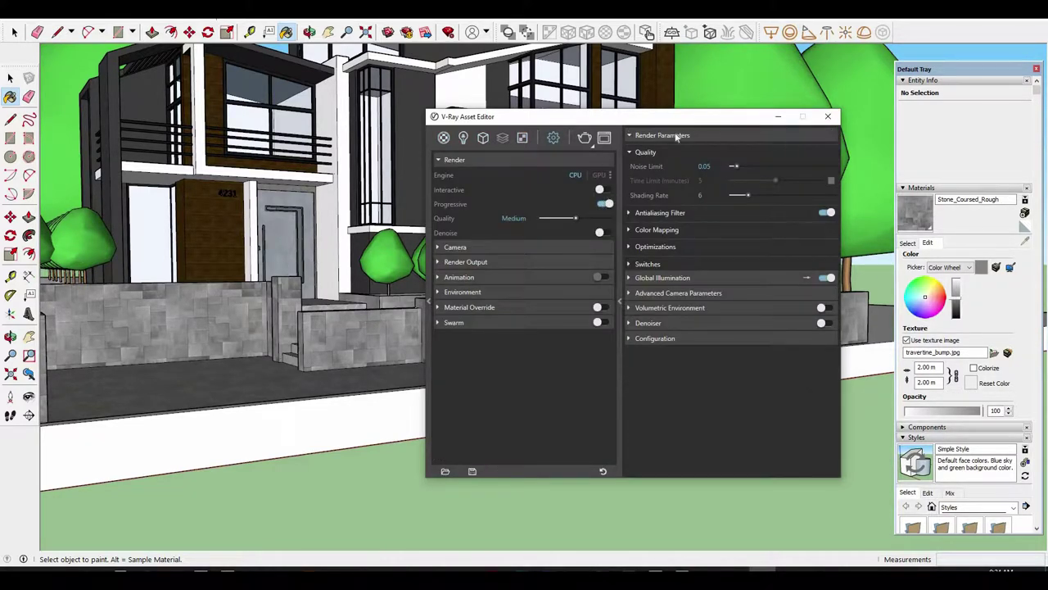
click(604, 190)
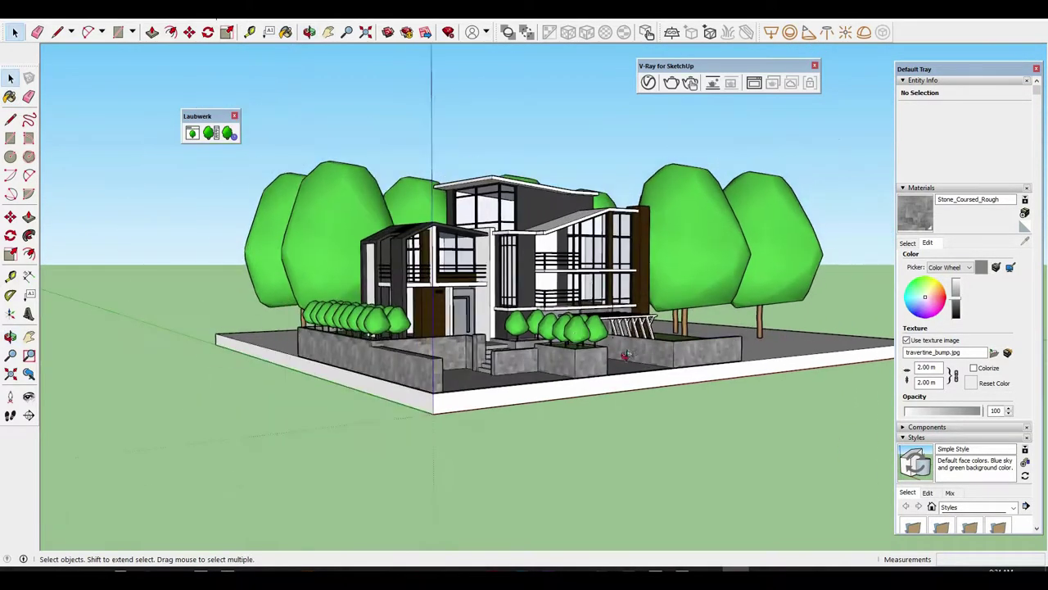
Select all and push/pull the ground slab out 15 m.
scroll(625, 354, up, 3)
mouse_move(624, 354)
middle_down()
mouse_move(647, 328)
mouse_move(591, 299)
middle_up()
scroll(647, 327, up, 3)
scroll(664, 302, up, 3)
scroll(662, 302, down, 5)
scroll(606, 302, up, 5)
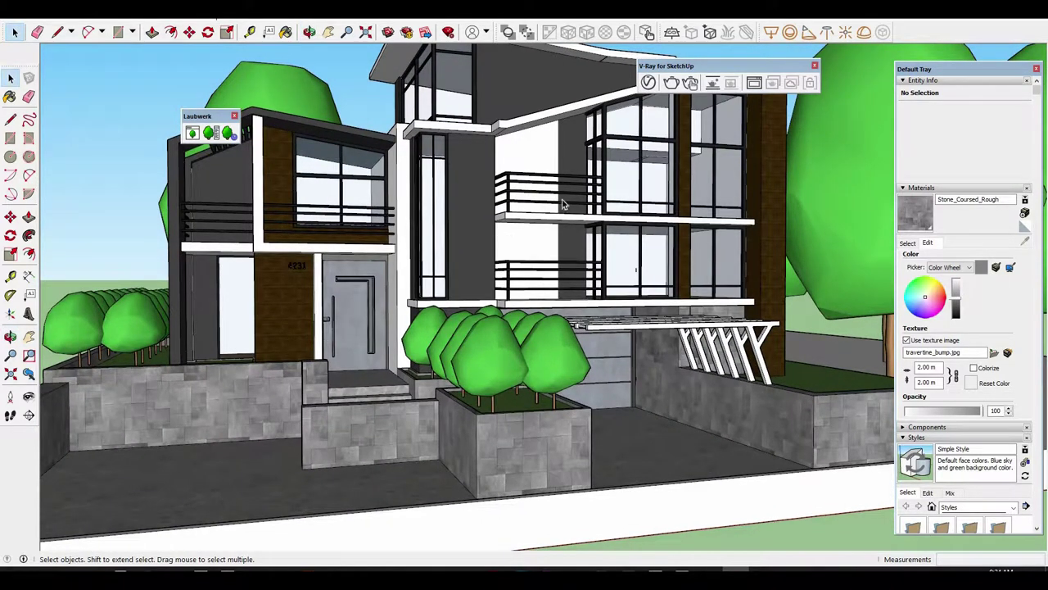
scroll(561, 225, down, 5)
middle_drag(524, 279, 427, 401)
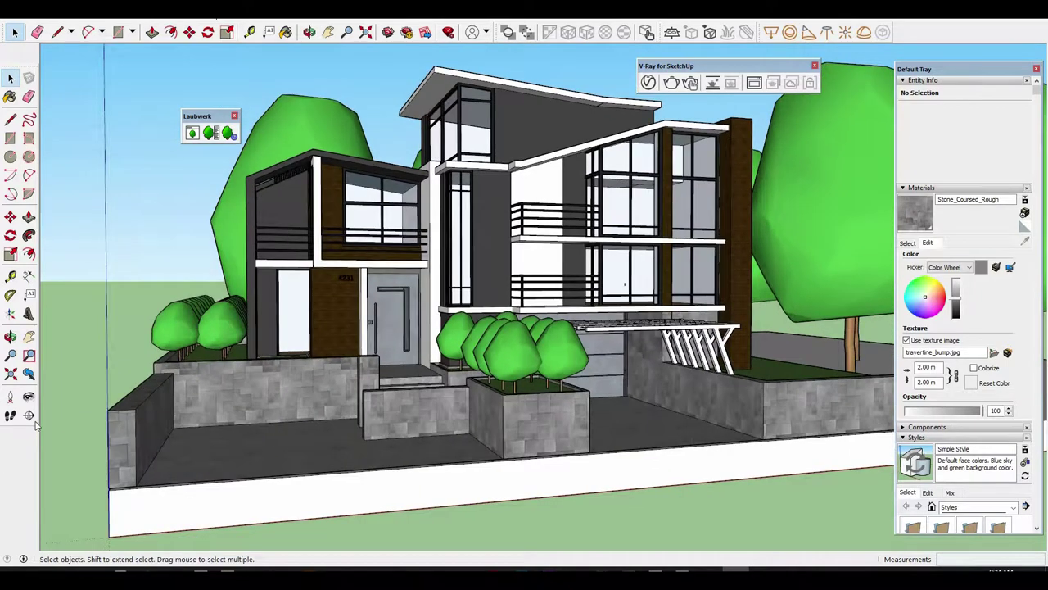
scroll(427, 402, down, 5)
middle_drag(430, 468, 452, 452)
key(ctrl+a)
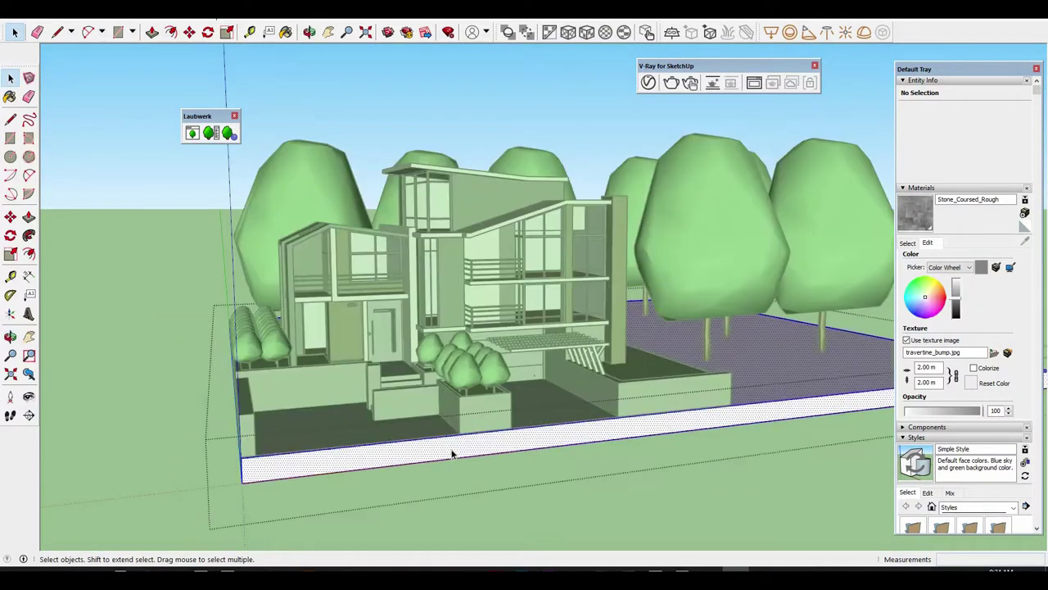
scroll(451, 453, up, 3)
click(451, 453)
key(p)
drag(559, 487, 533, 500)
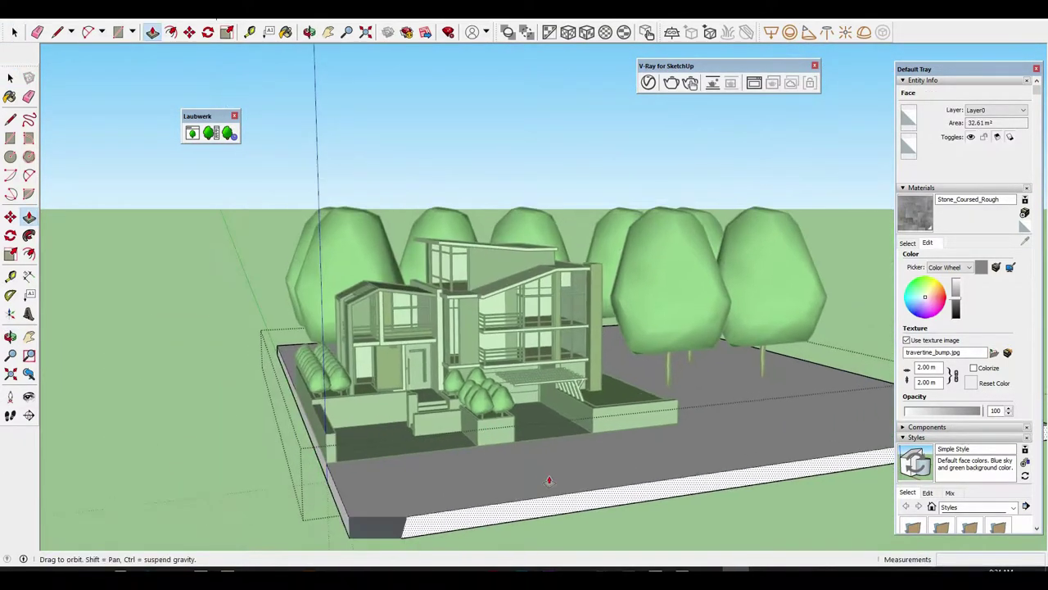
key(space)
click(125, 363)
Place the camera at eye height by the front planter, walk back, and set Two-Point Perspective.
scroll(454, 419, up, 5)
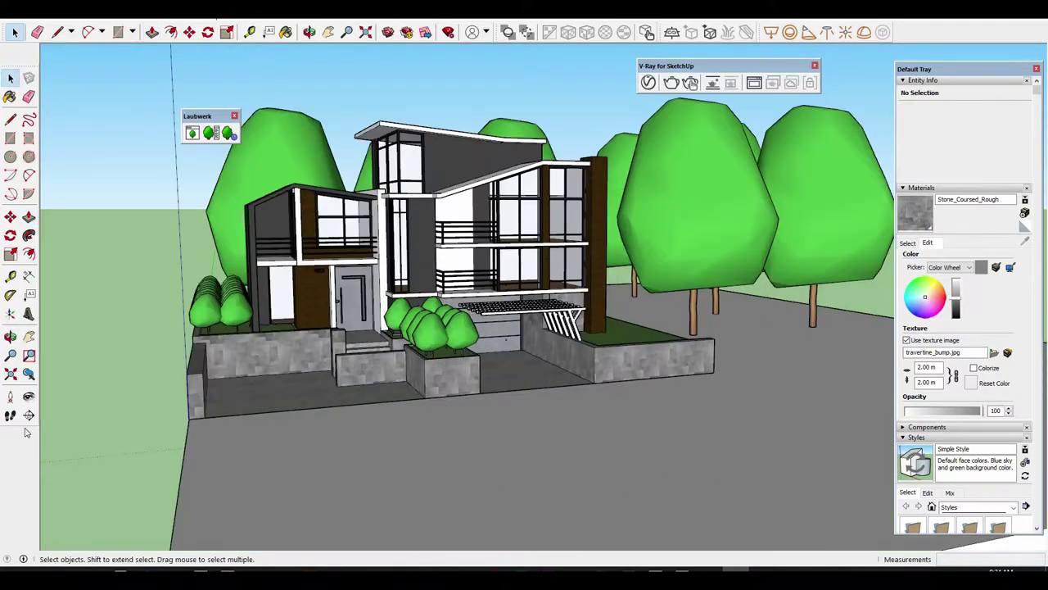
click(11, 398)
click(446, 422)
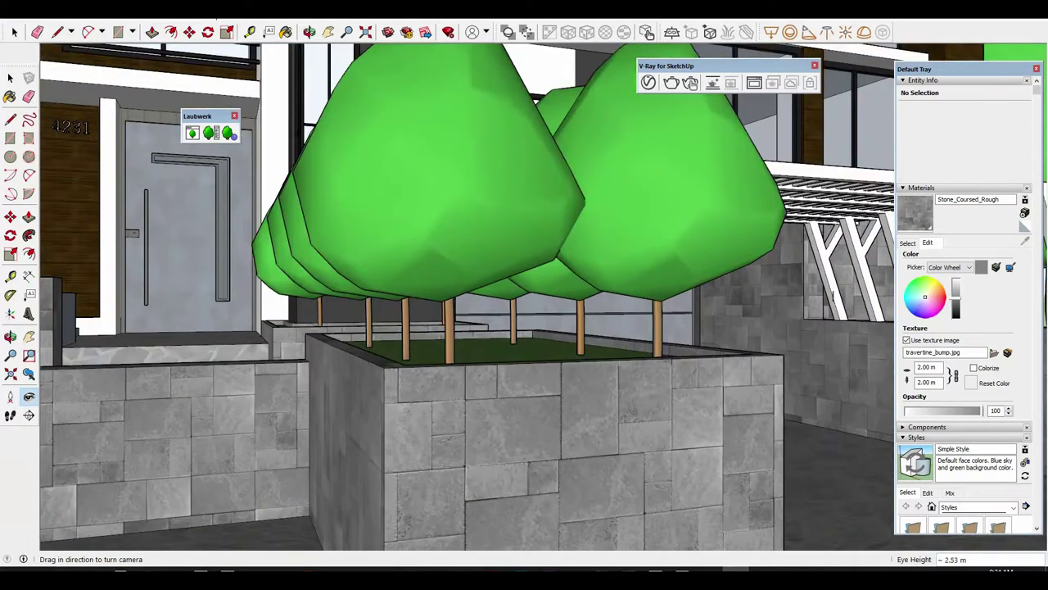
click(11, 415)
drag(528, 442, 529, 492)
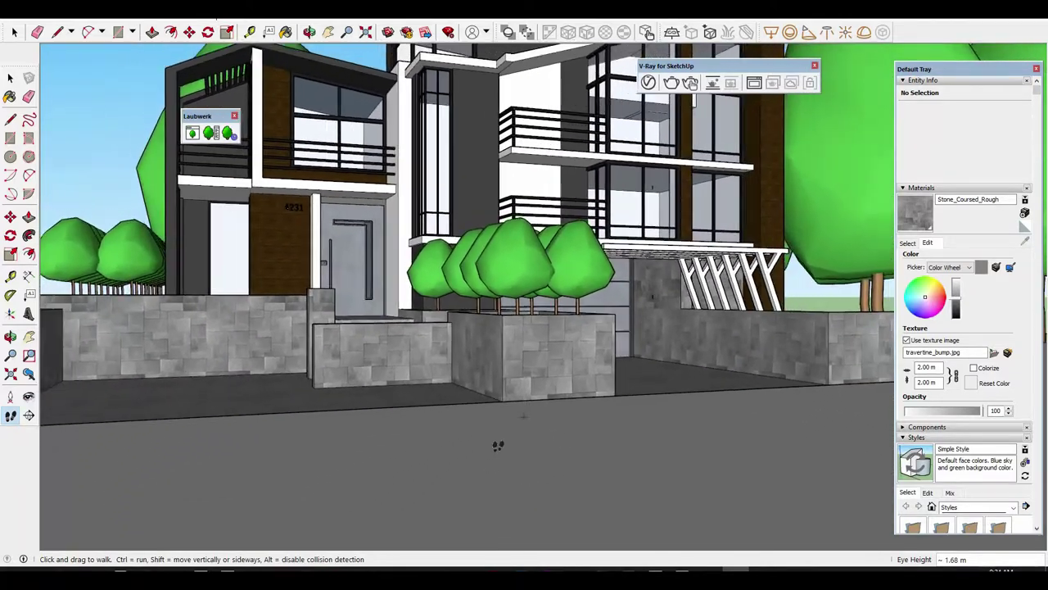
drag(529, 492, 497, 431)
click(29, 397)
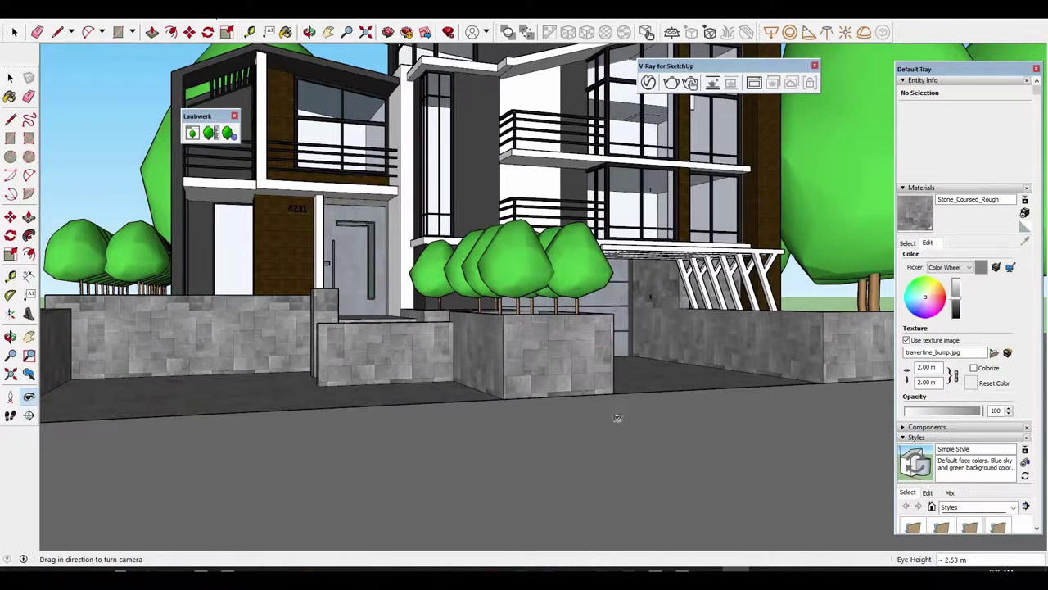
drag(617, 418, 618, 418)
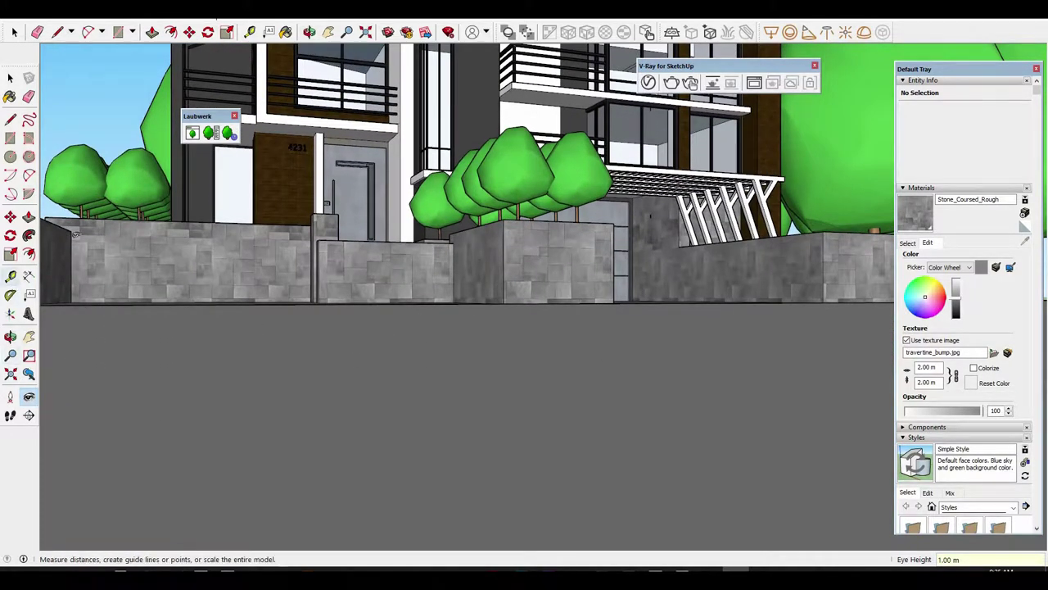
click(10, 336)
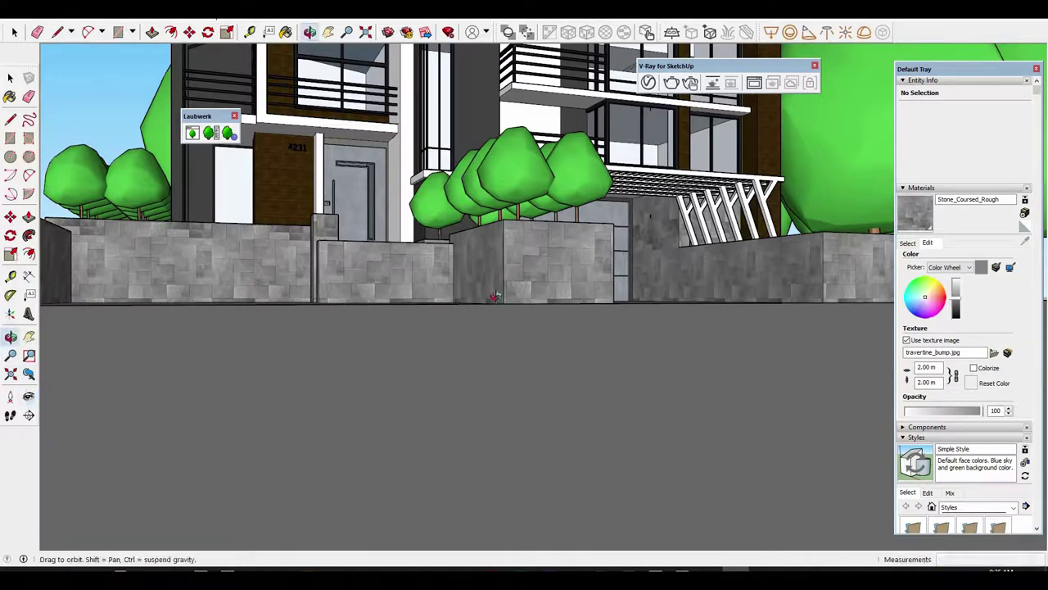
mouse_move(494, 292)
mouse_down()
mouse_move(496, 269)
mouse_move(471, 425)
mouse_move(490, 320)
mouse_move(511, 352)
mouse_move(480, 358)
mouse_move(517, 367)
mouse_move(448, 296)
mouse_move(453, 187)
mouse_move(411, 136)
mouse_up()
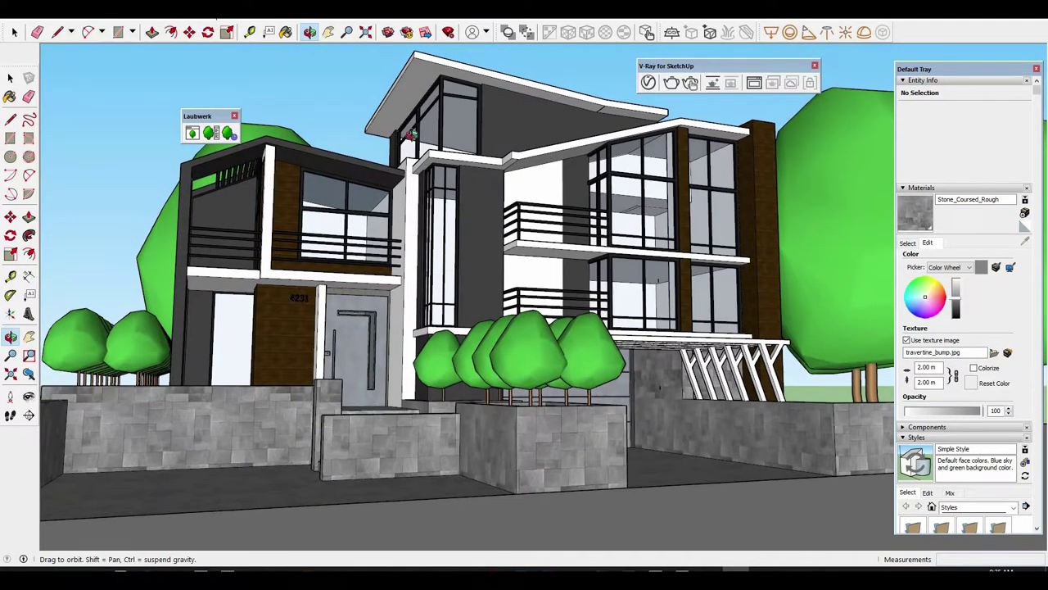
click(75, 17)
click(103, 90)
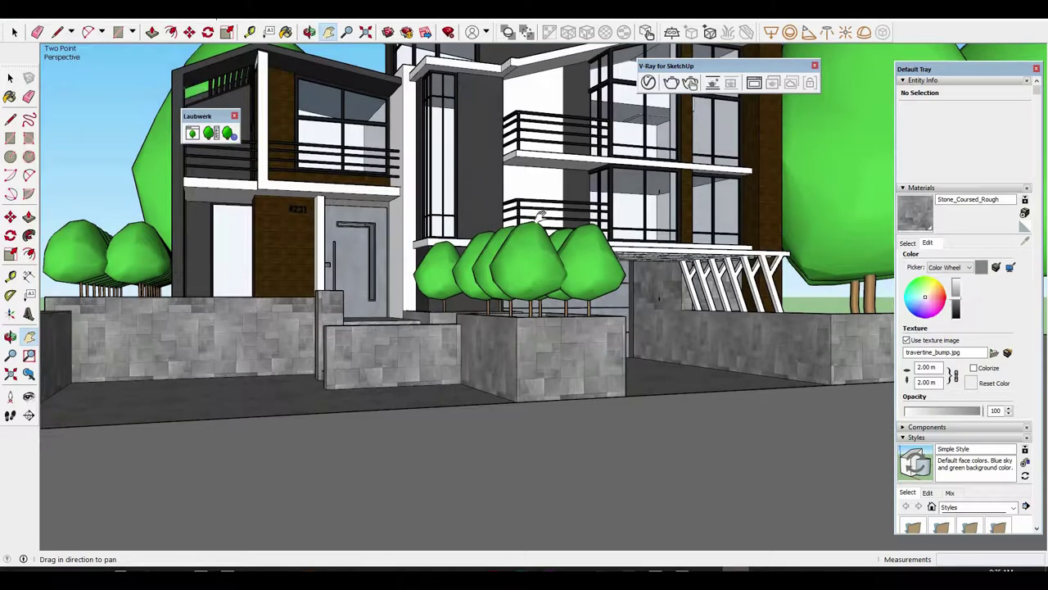
Reapply Two-Point Perspective, pan the house lower in the frame, and add the view as Scene 1.
shift+middle_drag(540, 215, 539, 295)
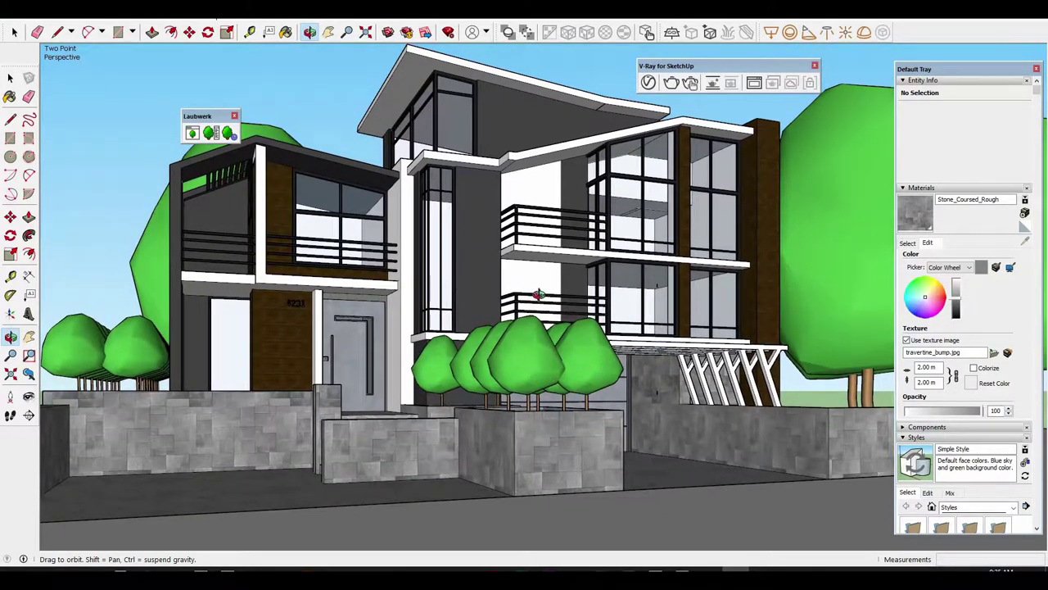
drag(538, 294, 525, 287)
click(75, 16)
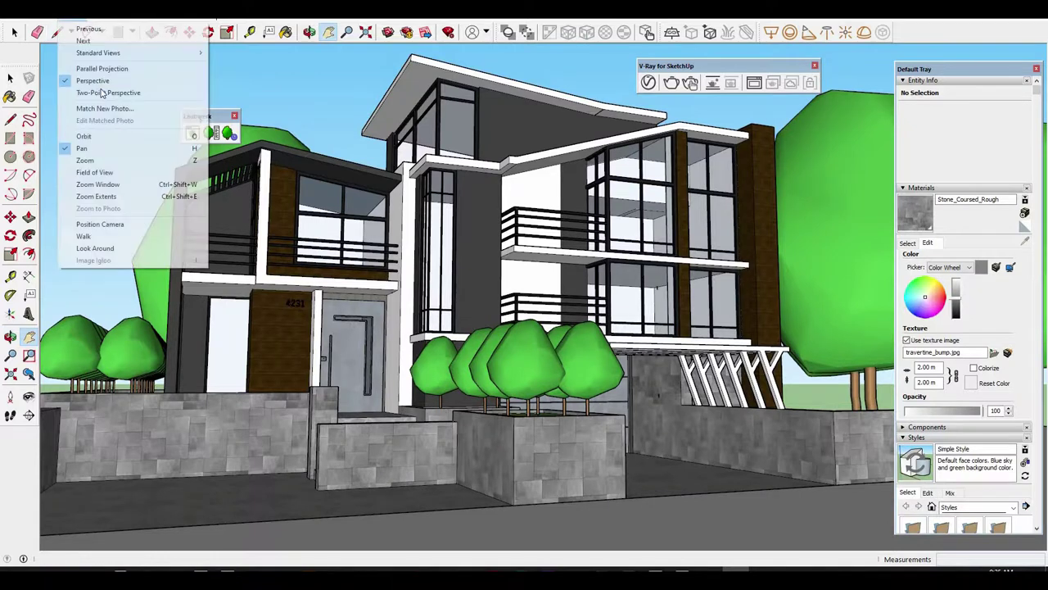
click(102, 93)
mouse_move(443, 144)
shift+middle_down()
mouse_move(443, 263)
mouse_move(453, 257)
shift+middle_up()
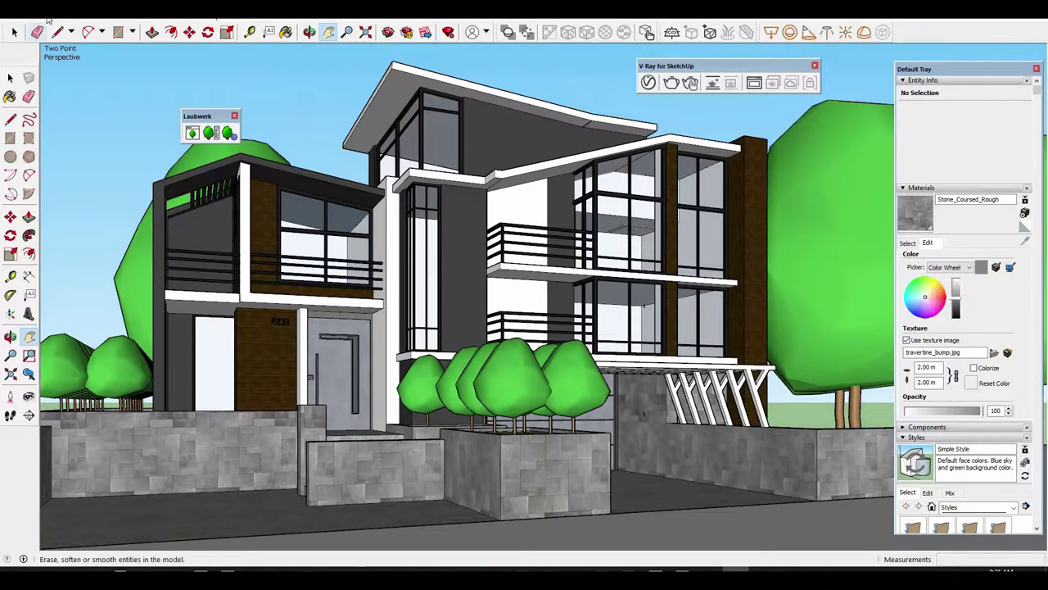
click(47, 18)
mouse_move(70, 200)
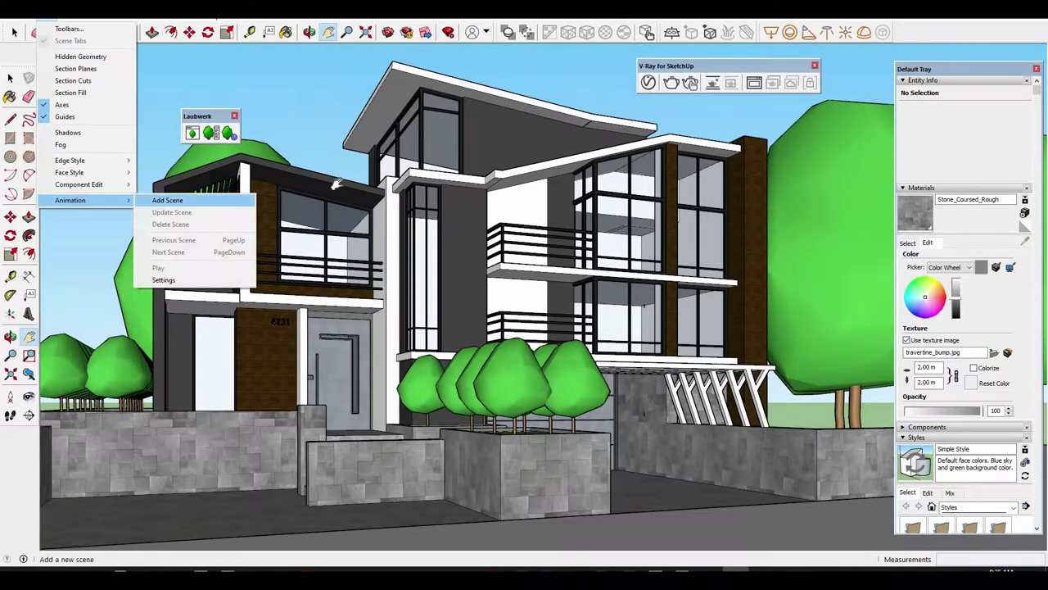
click(168, 200)
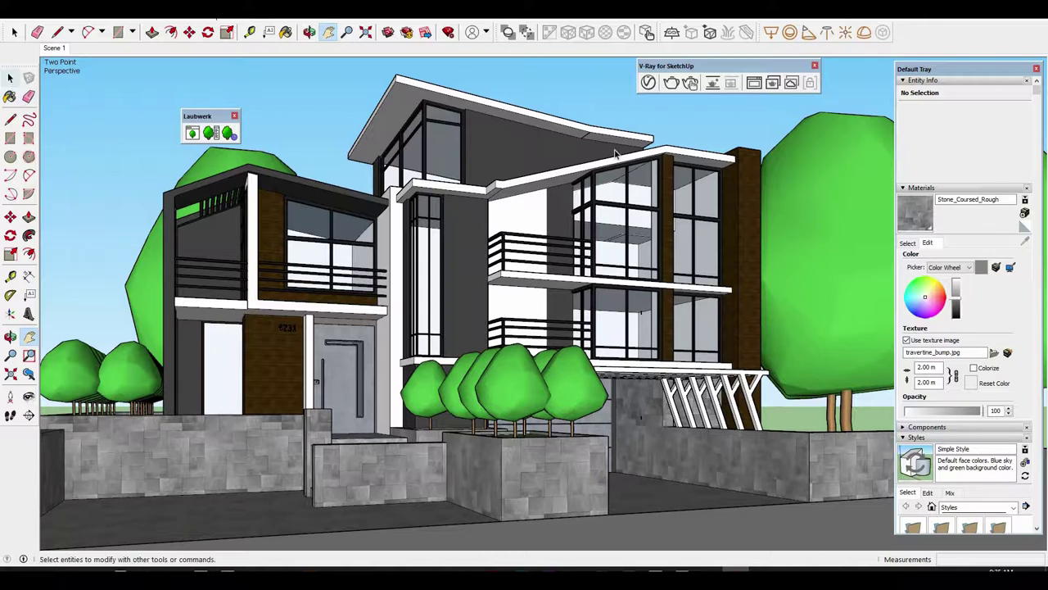
click(11, 77)
Render the street-level house view with V-Ray at 800 × 450, then move the frame buffer right.
click(691, 81)
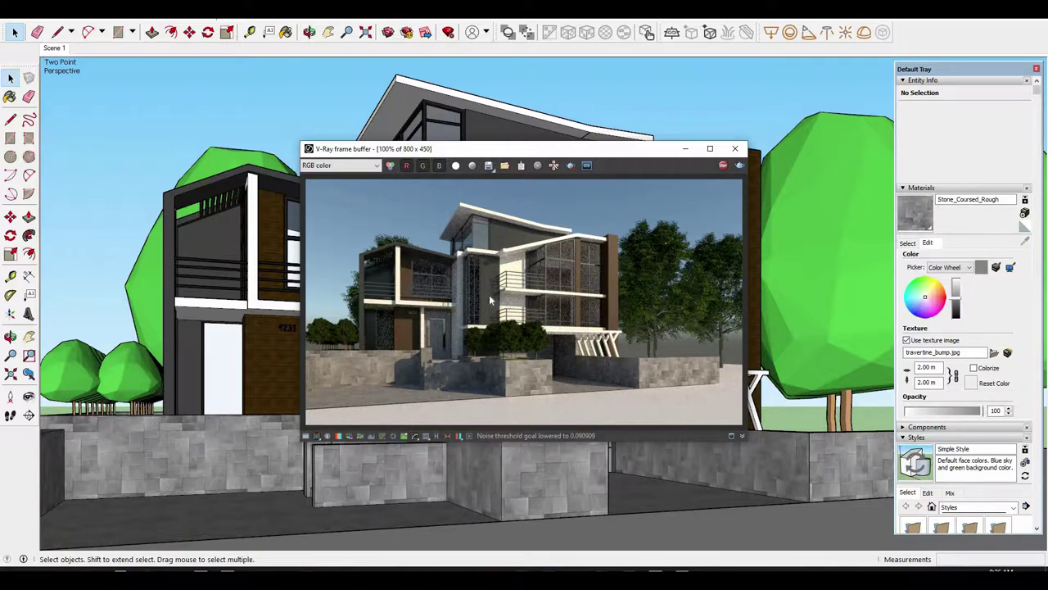
scroll(630, 290, up, 2)
scroll(631, 279, up, 2)
scroll(437, 292, down, 4)
scroll(550, 289, up, 2)
scroll(550, 289, down, 2)
scroll(554, 320, up, 2)
scroll(566, 321, down, 1)
scroll(542, 339, down, 2)
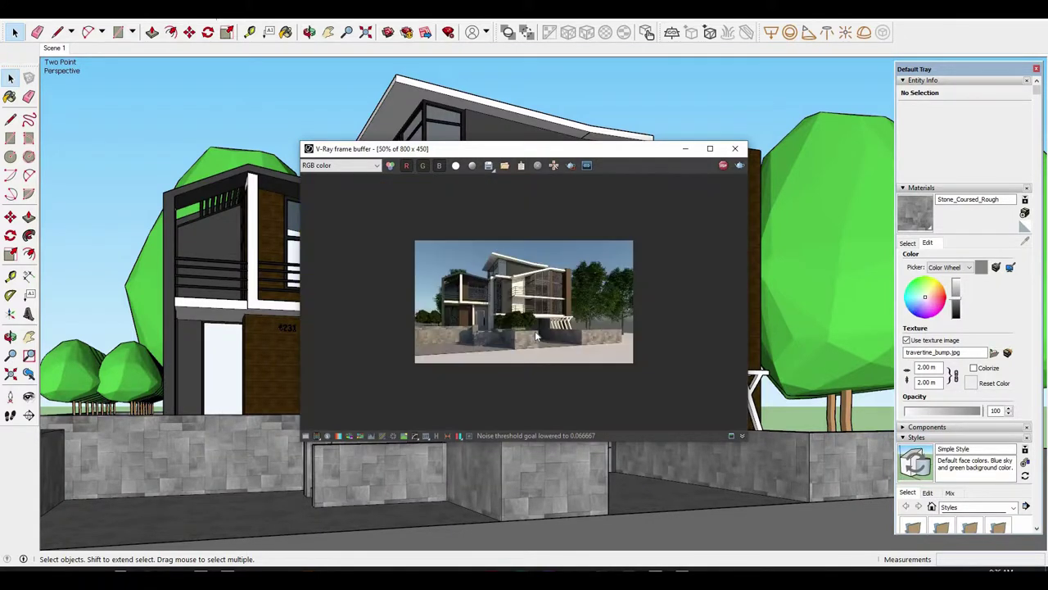
scroll(537, 336, up, 1)
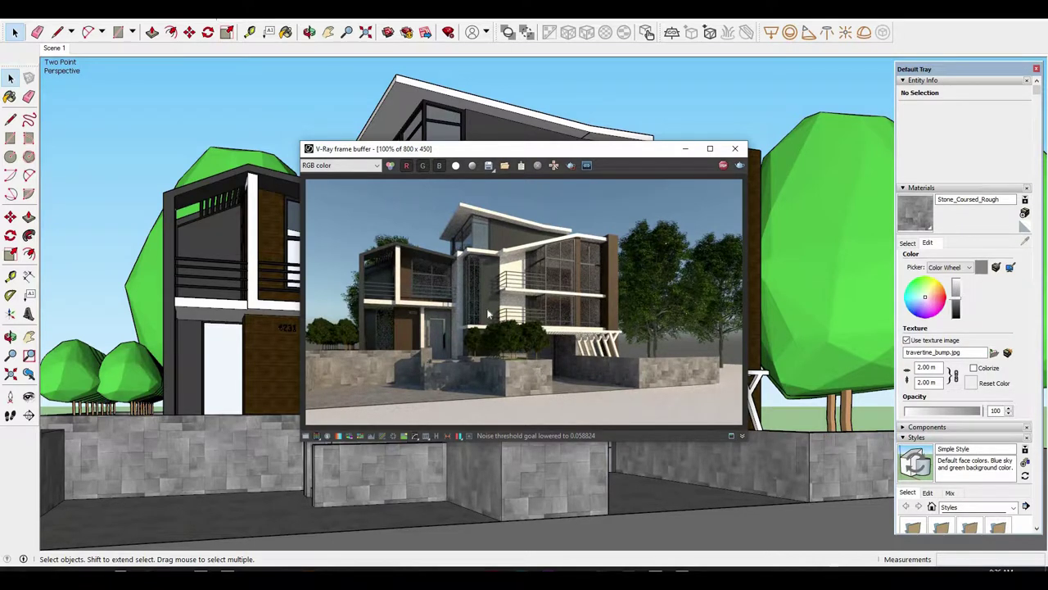
scroll(516, 320, up, 1)
scroll(540, 325, down, 2)
scroll(622, 262, up, 1)
drag(593, 150, 733, 147)
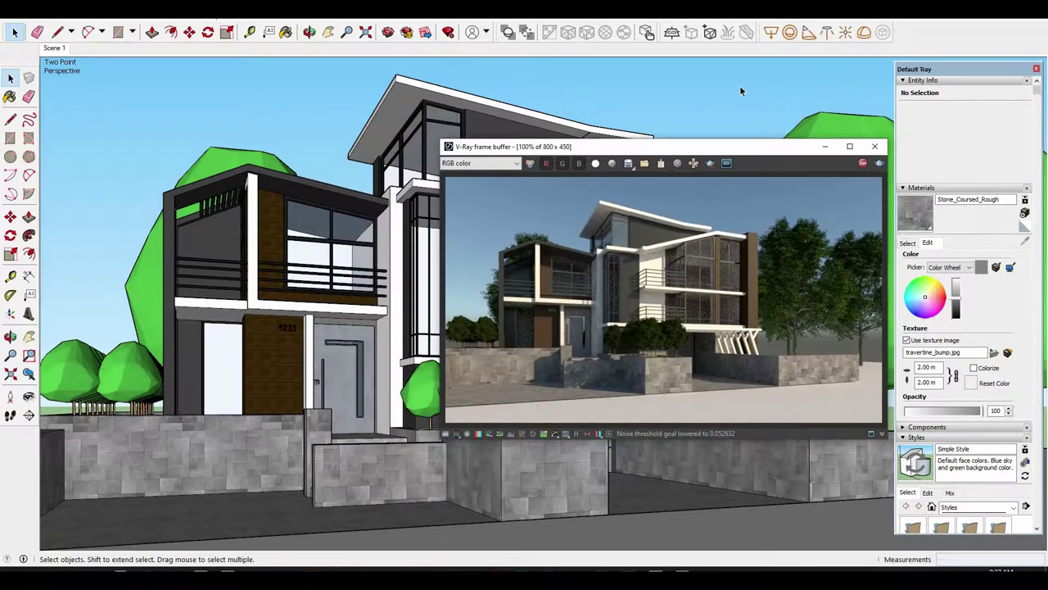
Open the V-Ray Asset Editor, expand Render Output, and close the frame buffer window.
click(686, 92)
click(652, 85)
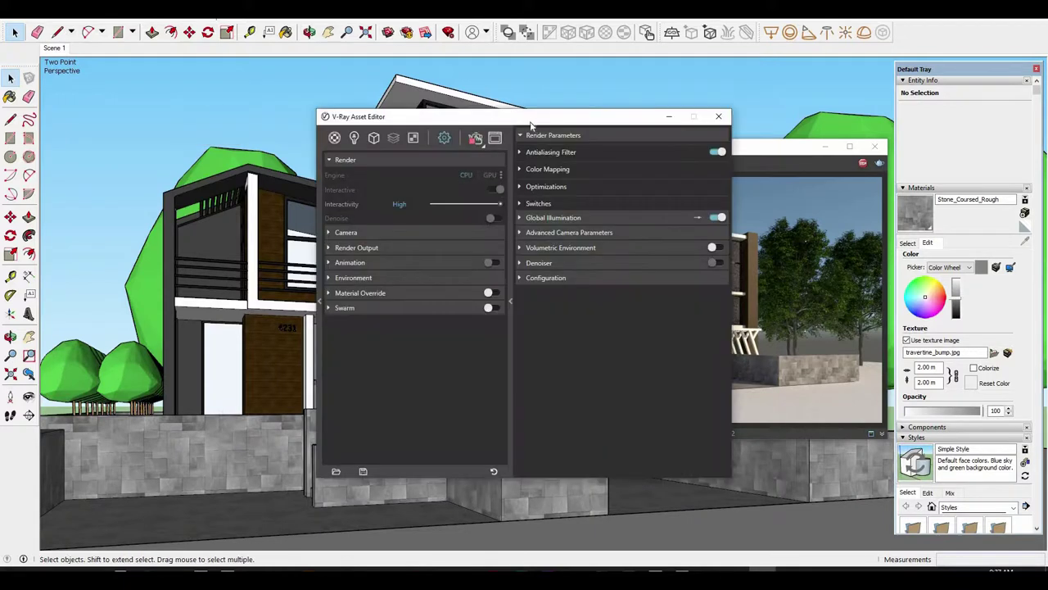
drag(533, 120, 257, 120)
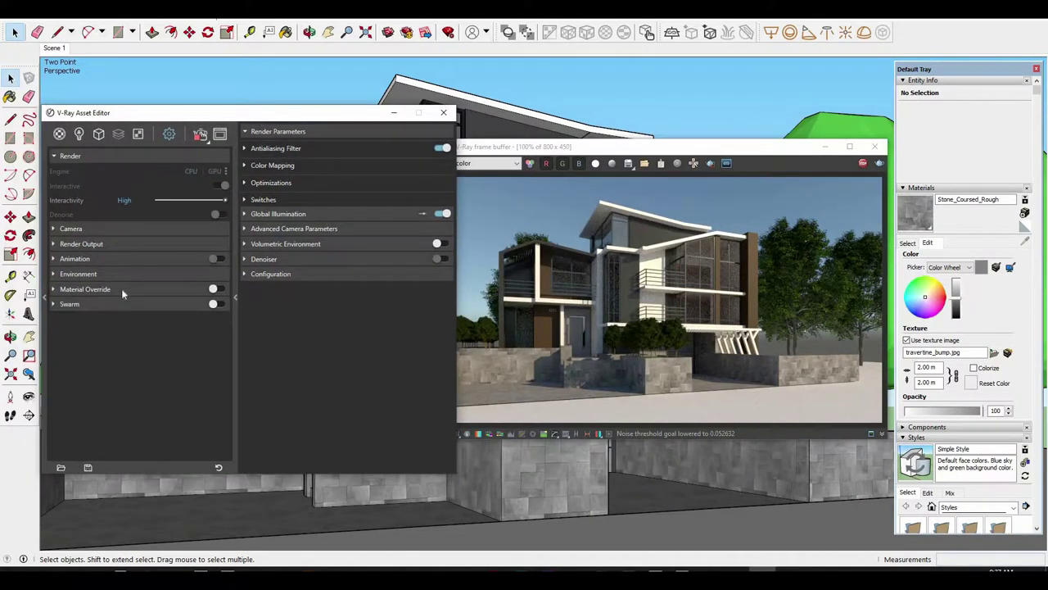
click(117, 244)
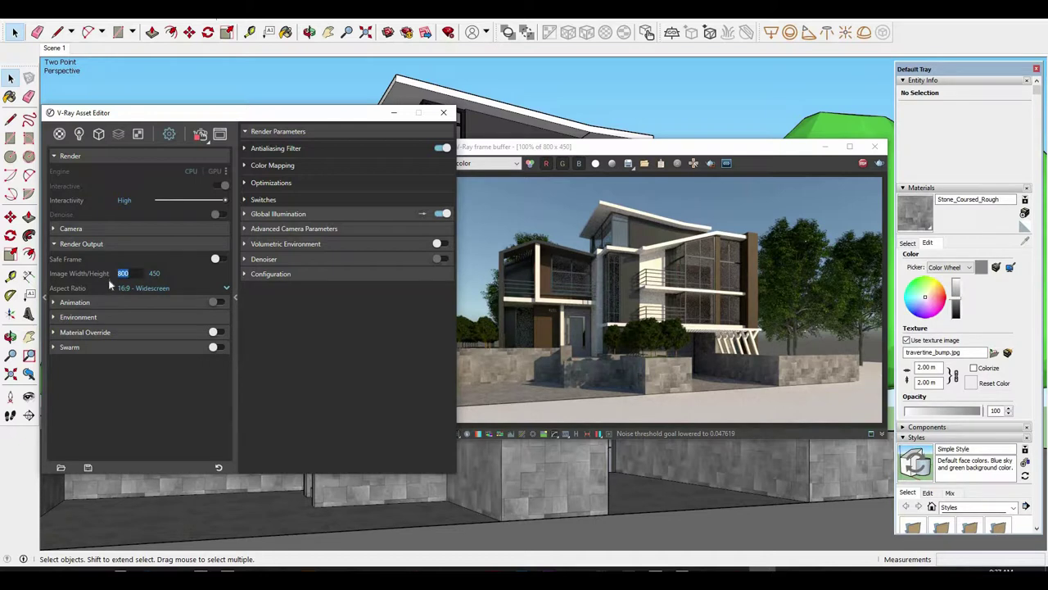
text(15)
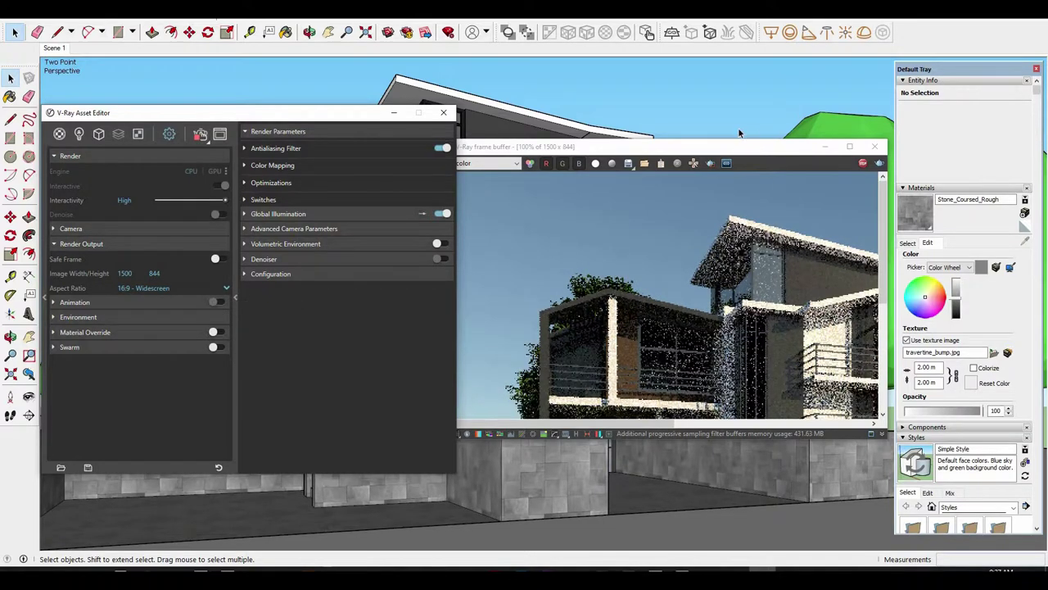
mouse_move(753, 150)
mouse_down()
mouse_move(775, 96)
mouse_move(790, 123)
mouse_move(815, 120)
mouse_up()
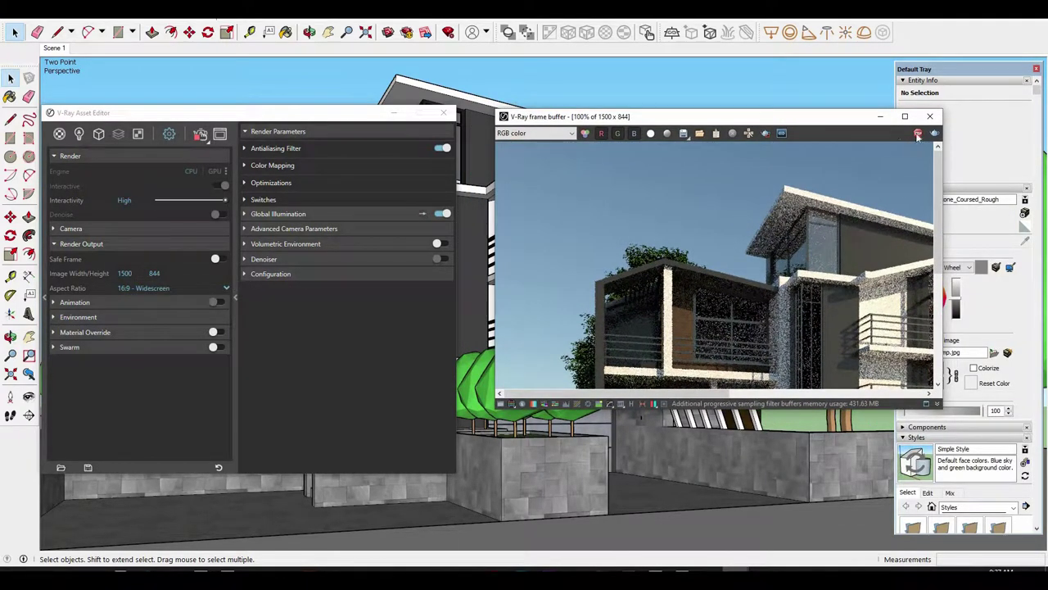
click(930, 116)
middle_drag(676, 316, 679, 319)
Set the render image width to 2000, giving a 2000 × 1125 output.
click(122, 273)
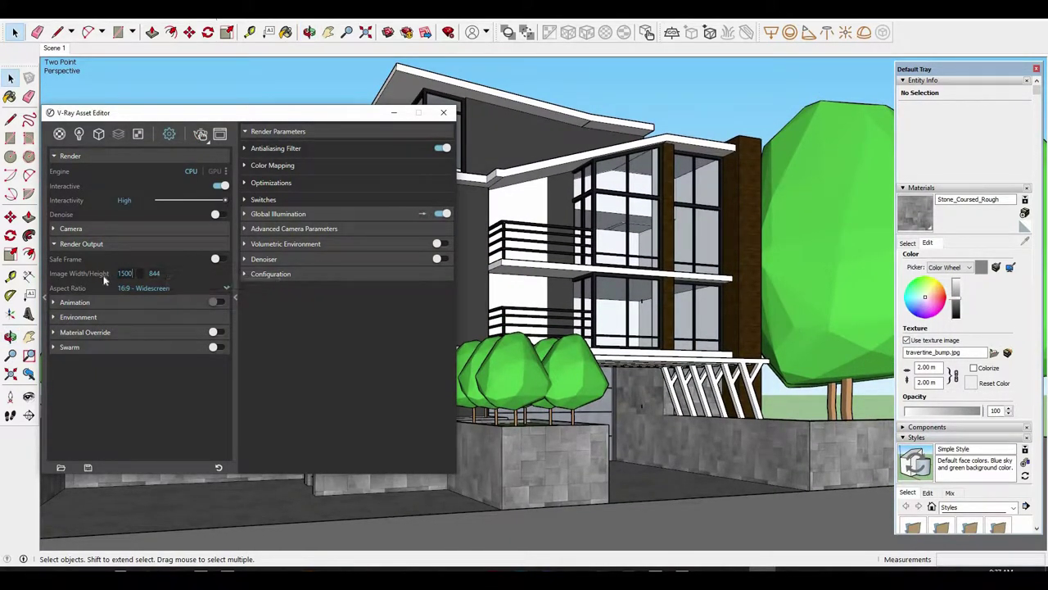
text(2000)
key(Return)
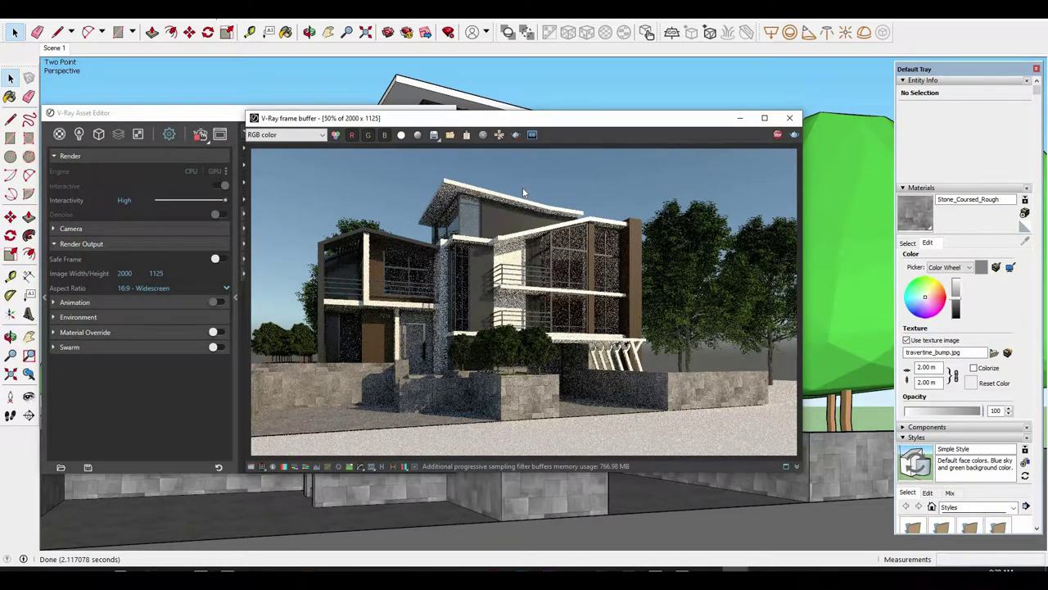
click(235, 296)
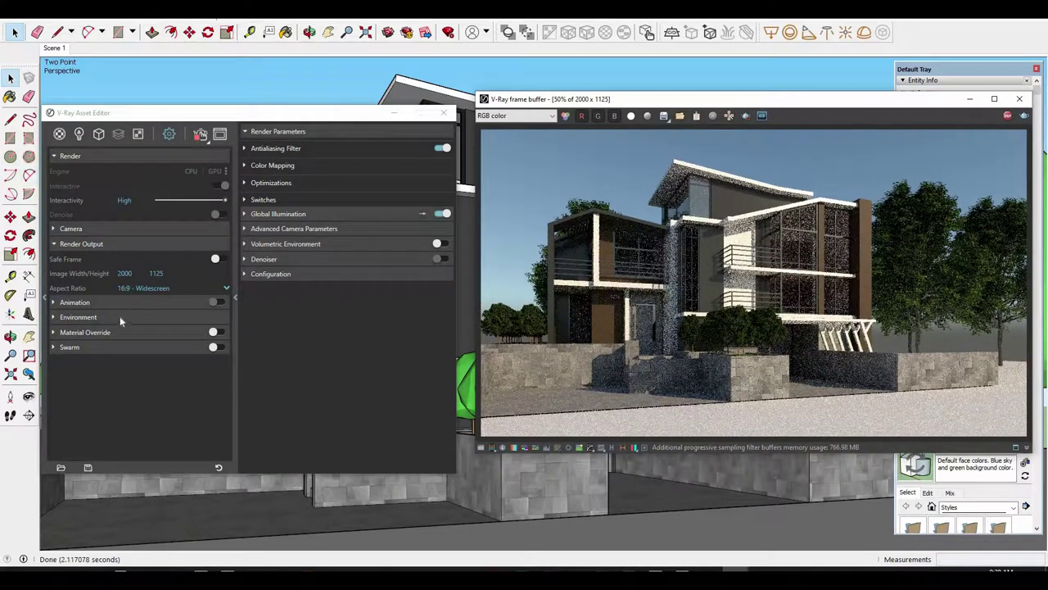
click(120, 316)
click(90, 317)
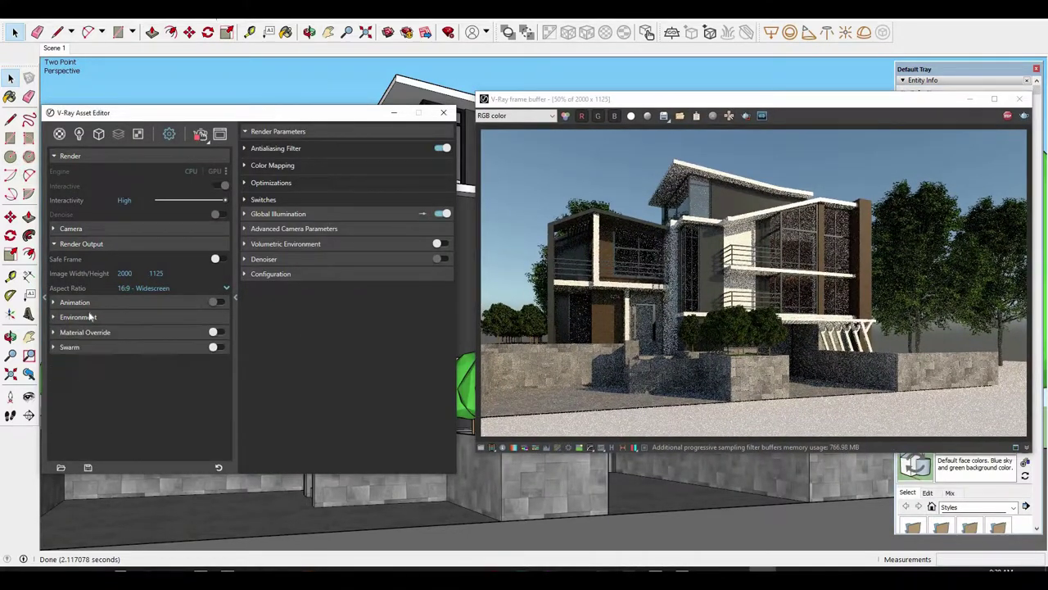
Set the V-Ray camera Exposure Value to 13.8 and place a dome light in the model.
click(81, 243)
click(70, 229)
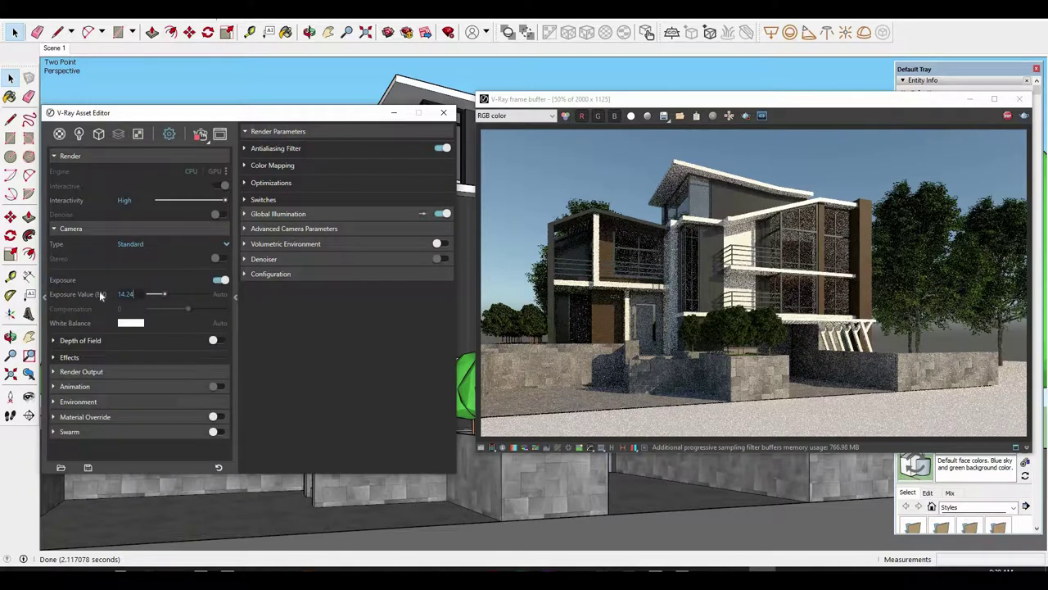
text(3)
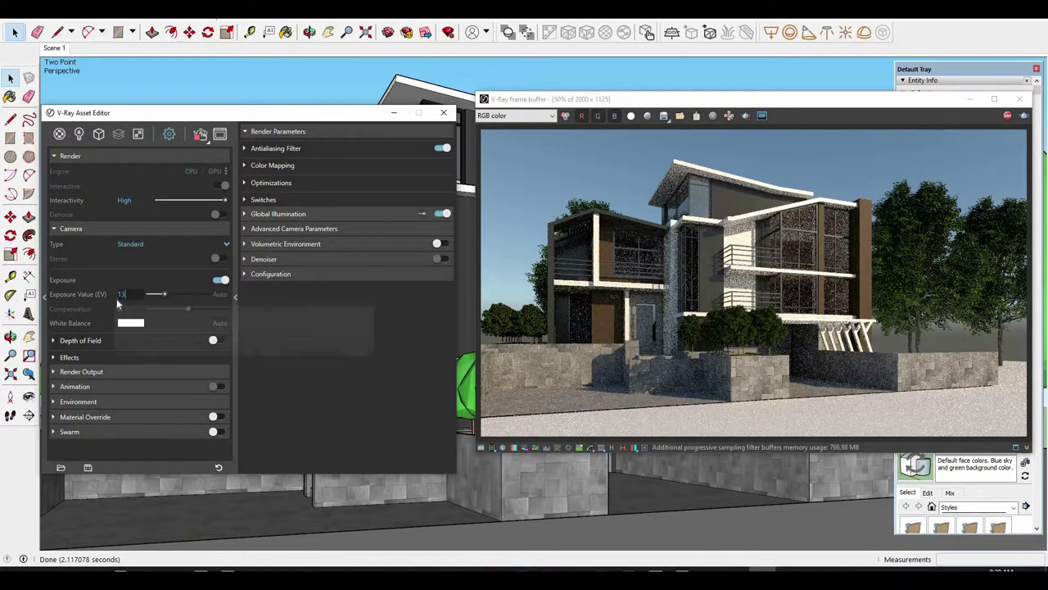
key(Return)
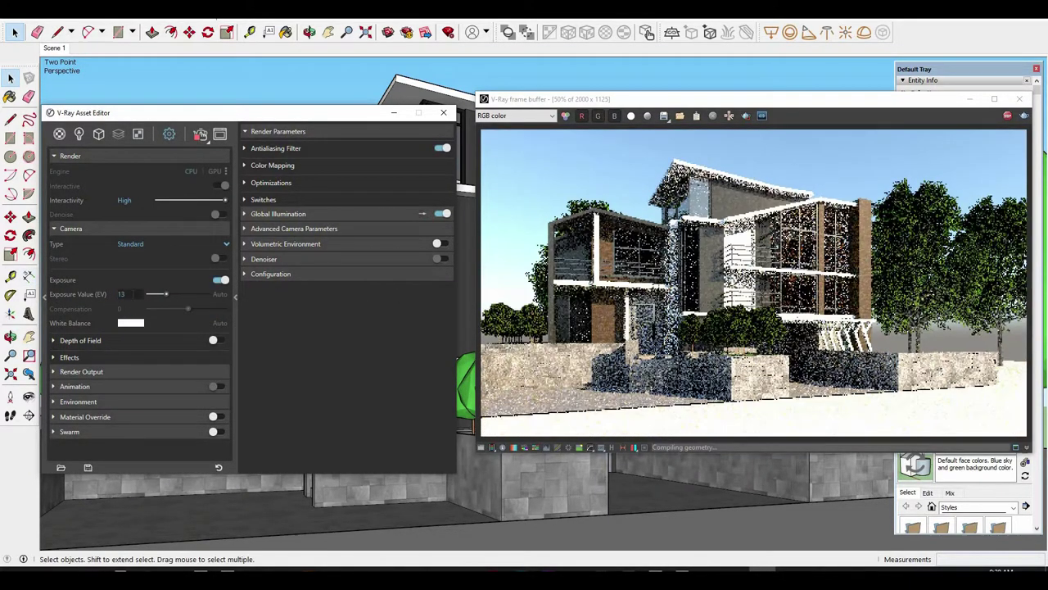
text(.8)
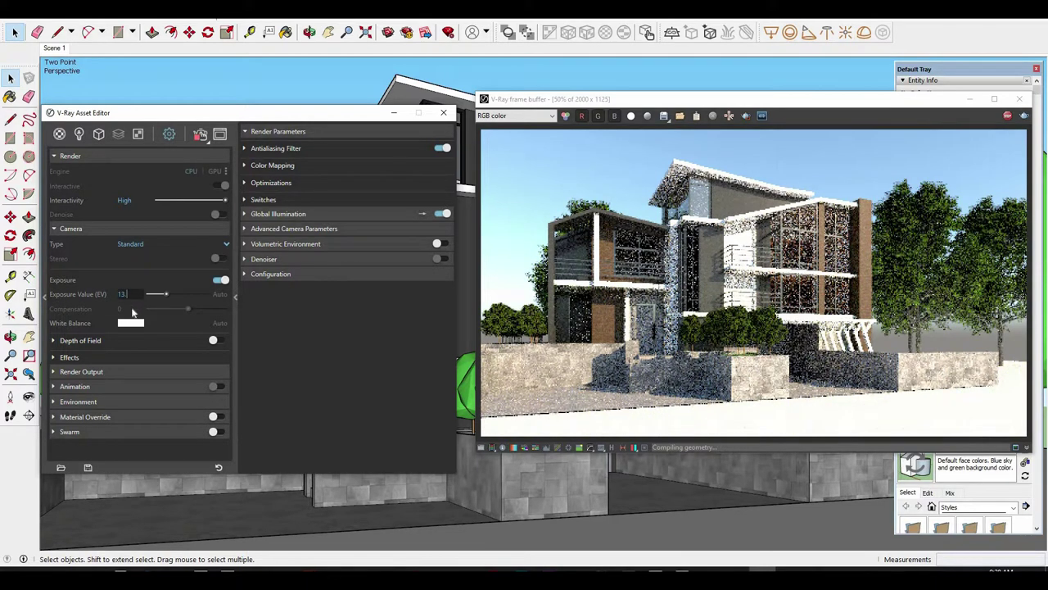
key(Return)
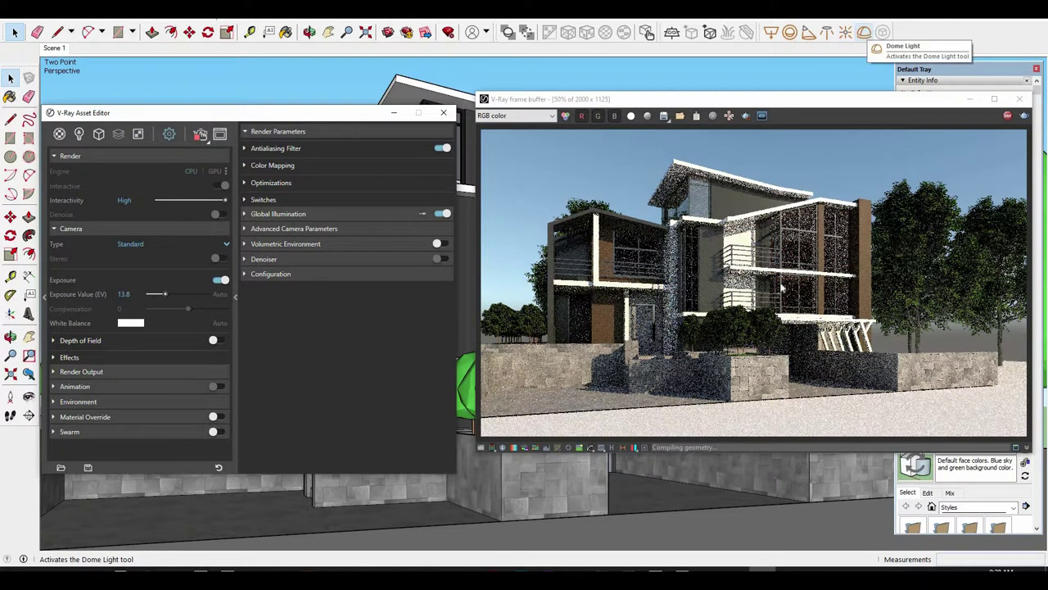
click(806, 532)
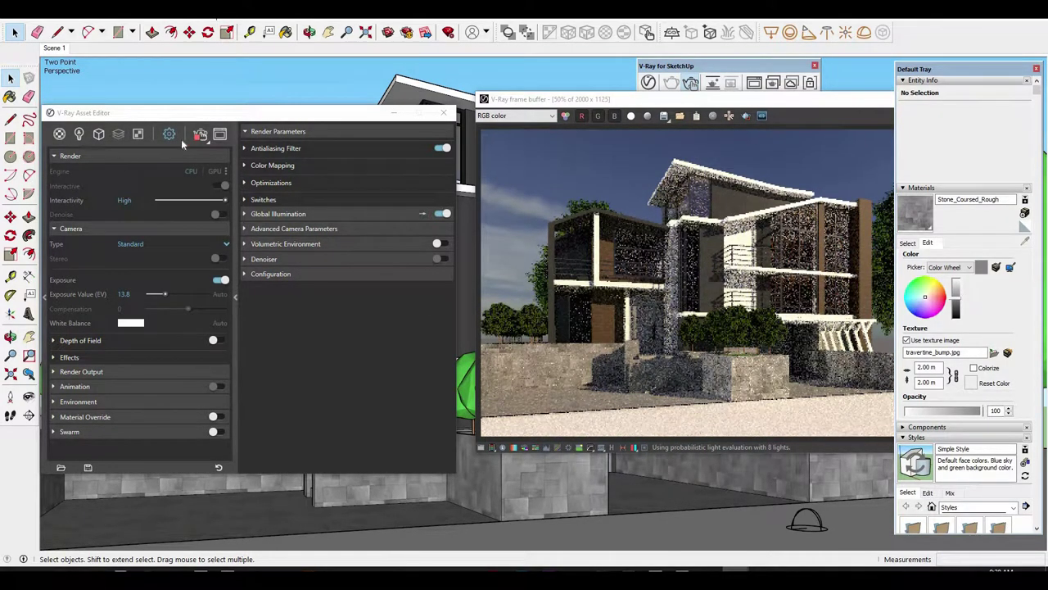
Open the Dome Light's texture map settings and browse for a bitmap file.
click(79, 134)
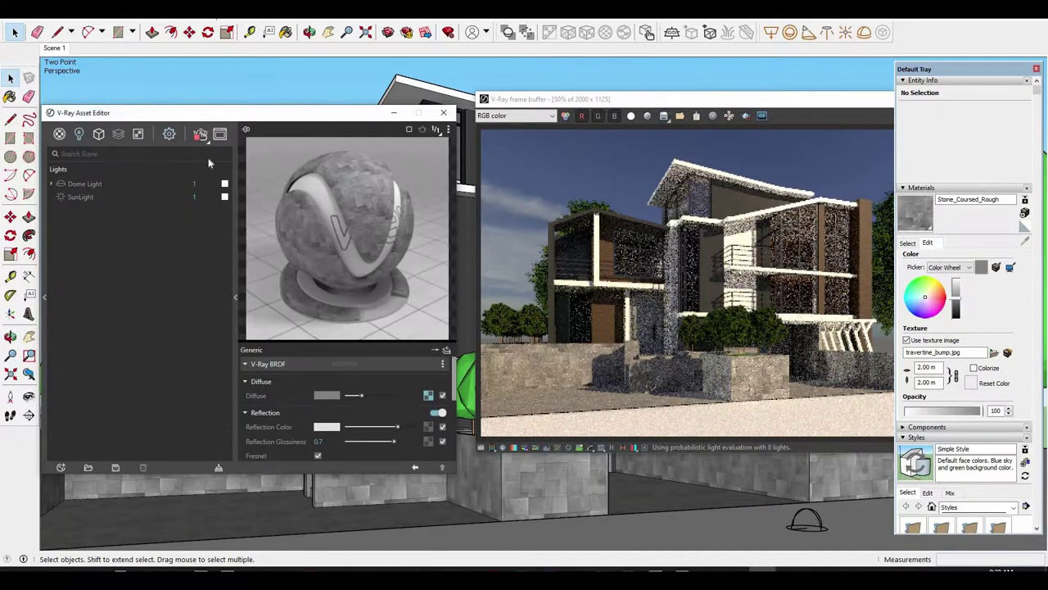
click(85, 183)
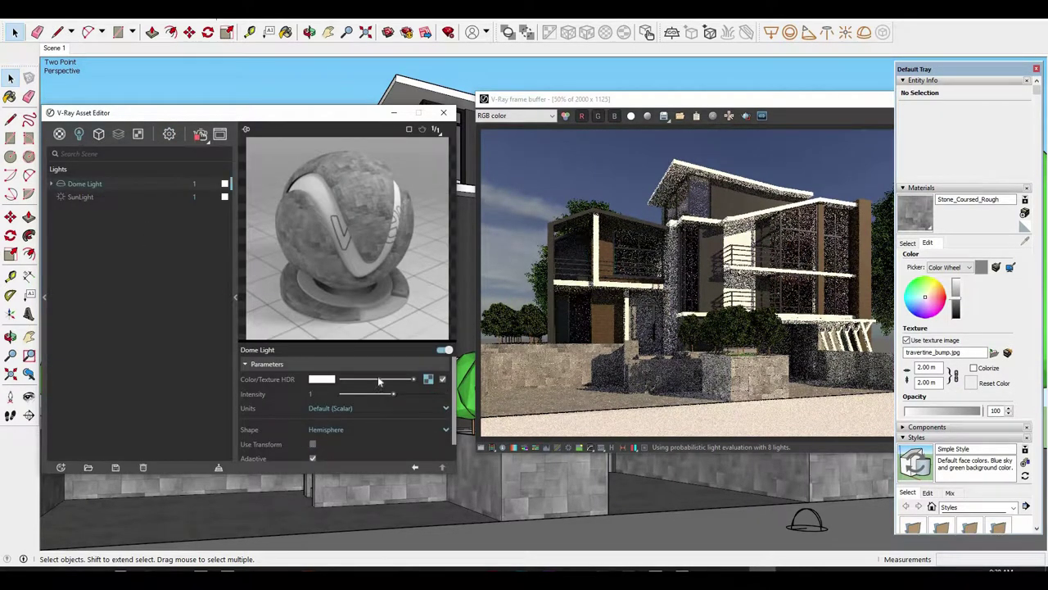
click(428, 379)
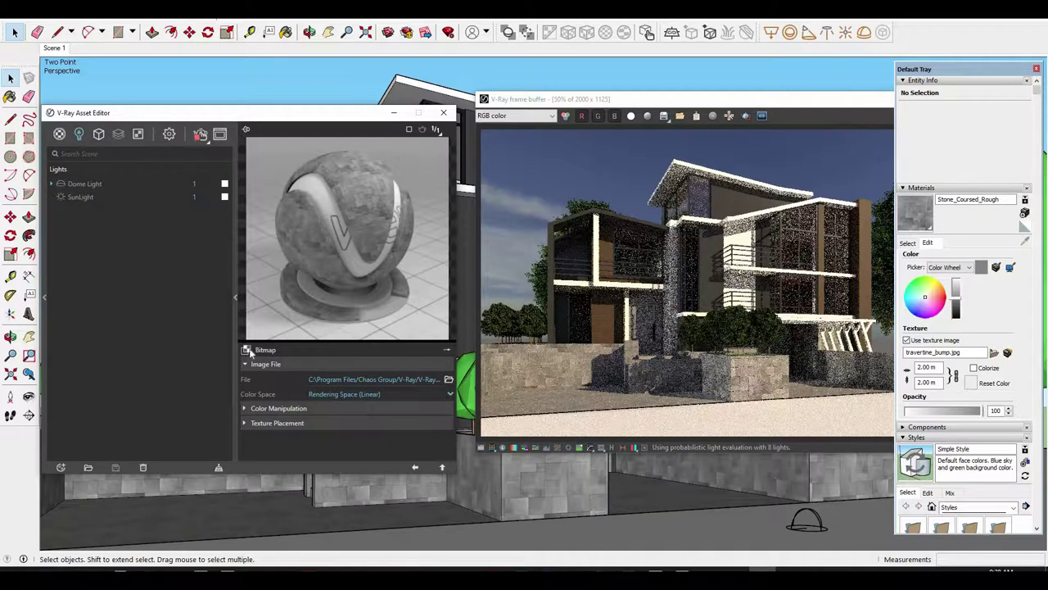
click(247, 350)
click(274, 141)
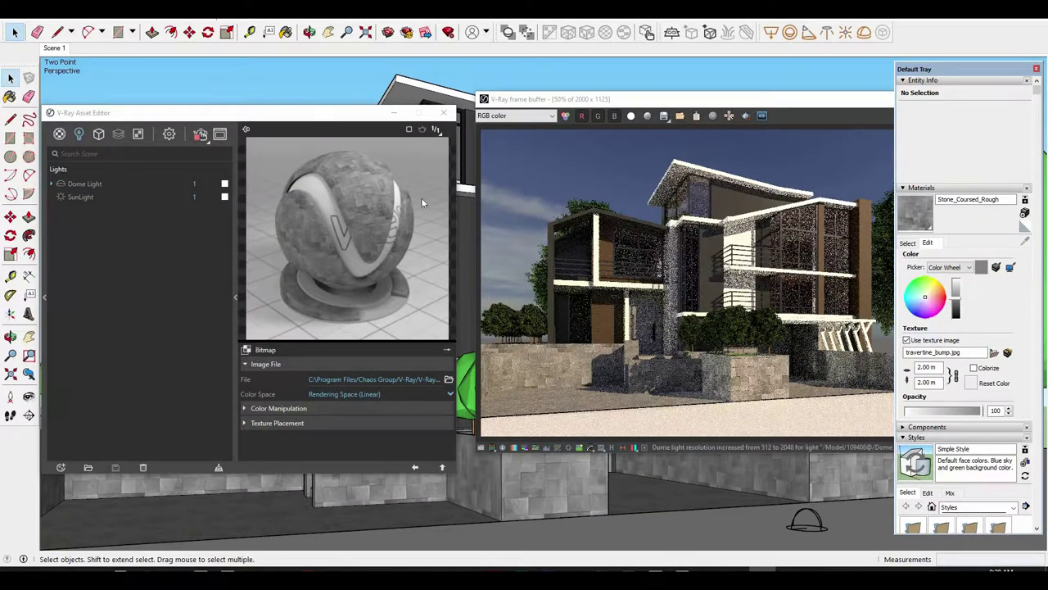
click(449, 379)
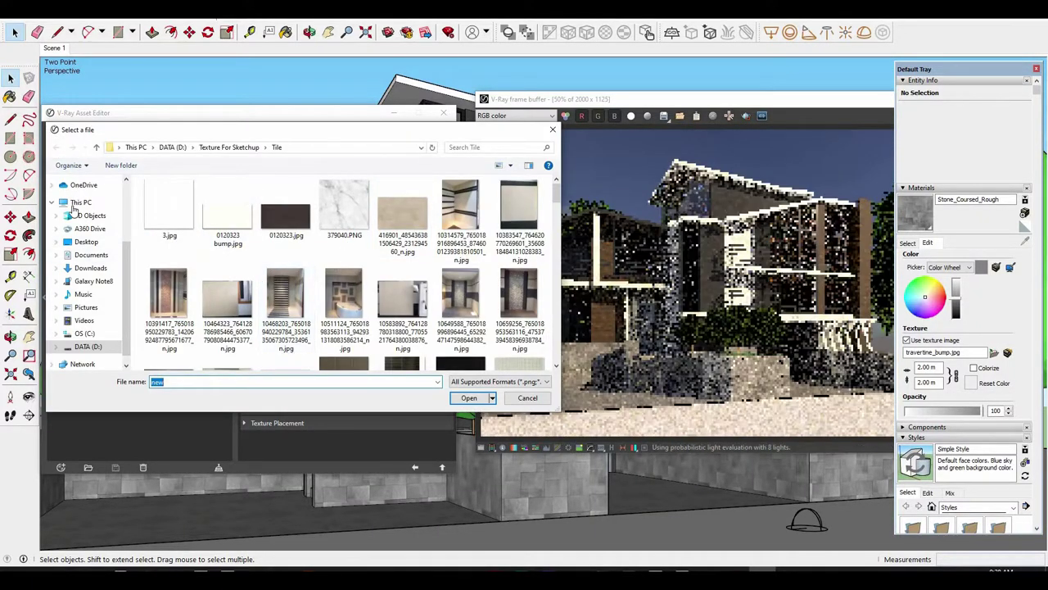
Search the DATA (D:) drive for 'vray' and then 'sketchup'.
click(78, 202)
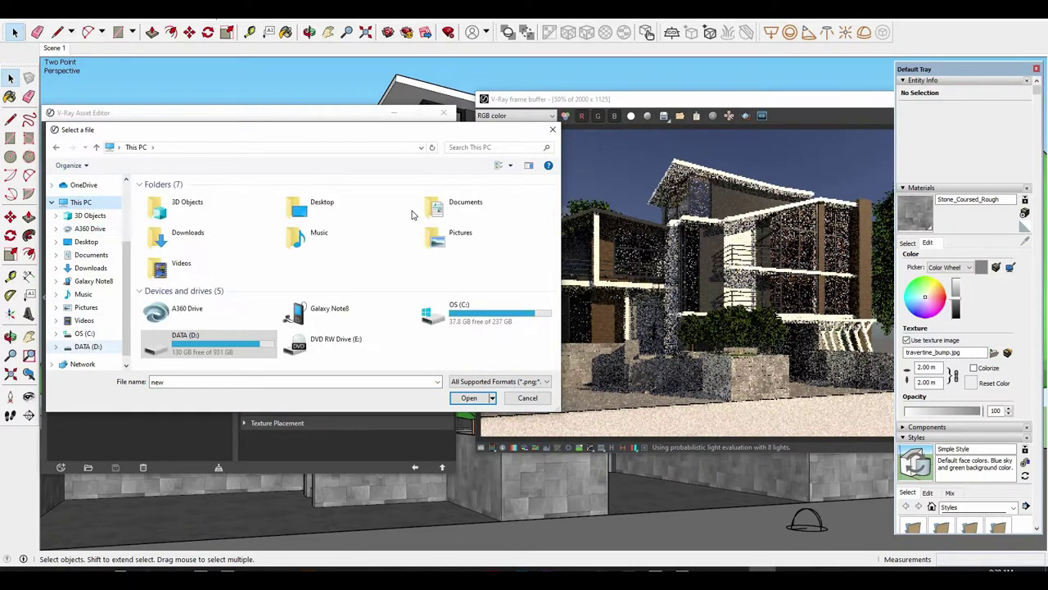
click(87, 346)
click(487, 147)
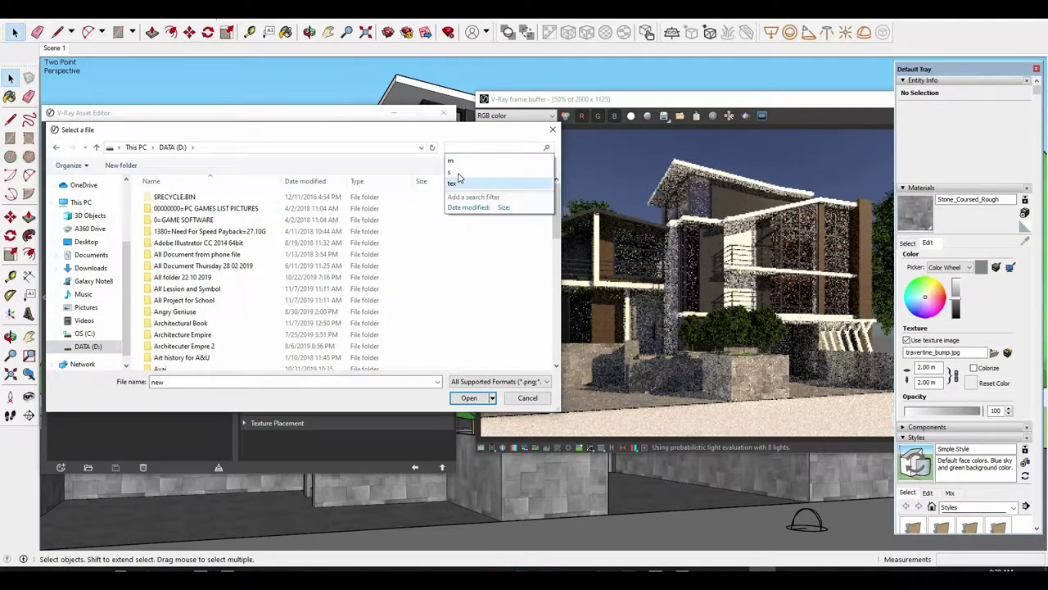
text(s)
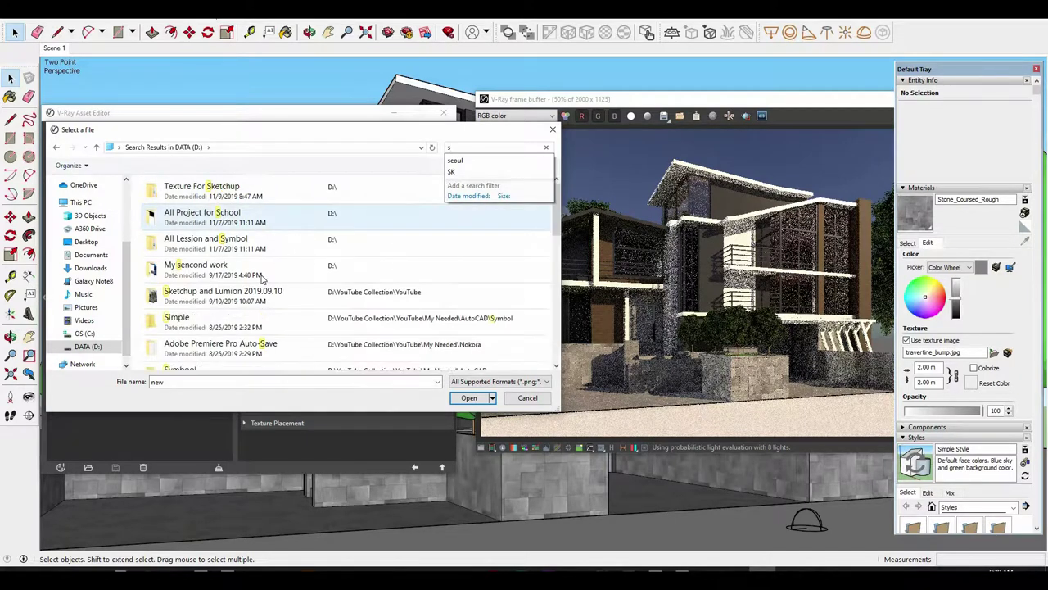
scroll(303, 307, down, 2)
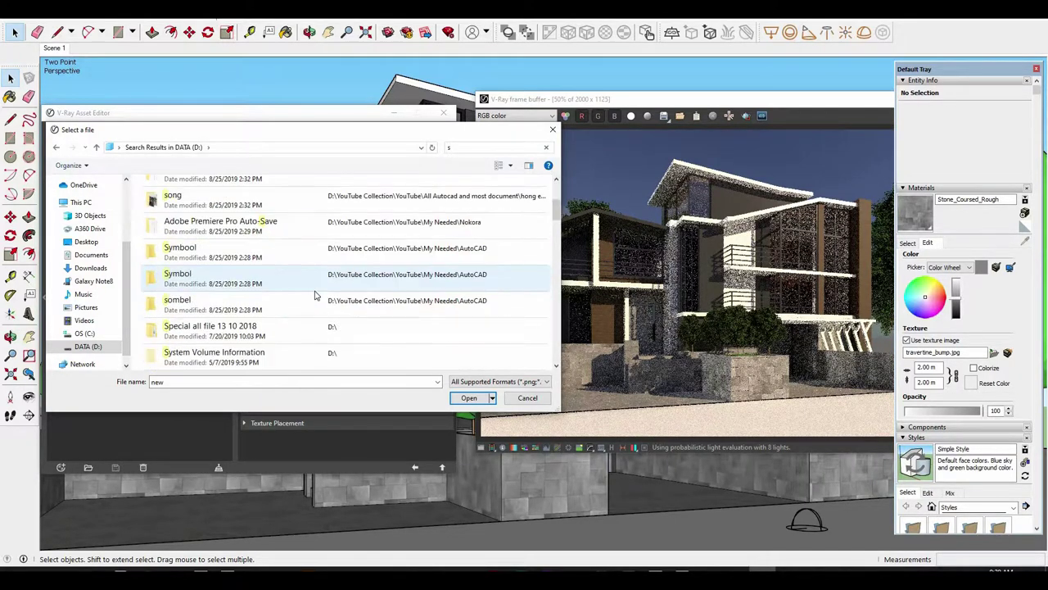
scroll(316, 304, down, 1)
scroll(327, 307, down, 1)
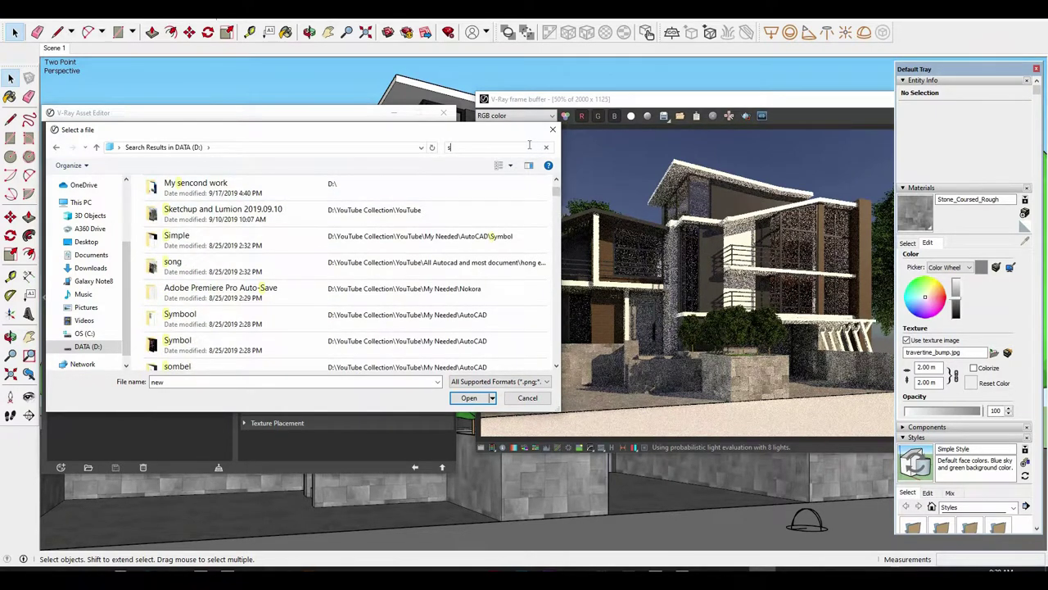
text(k)
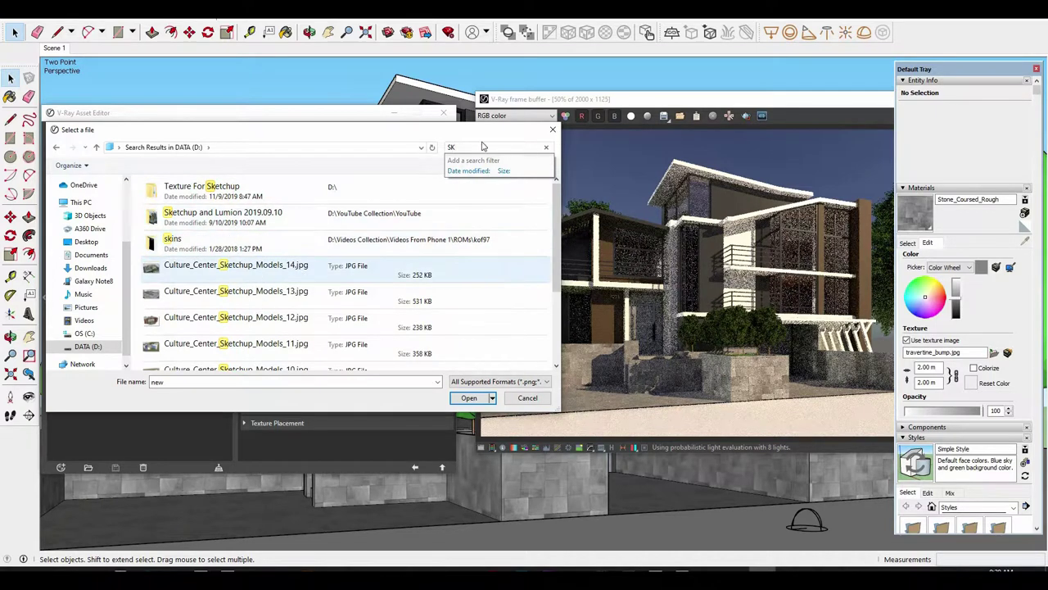
click(508, 146)
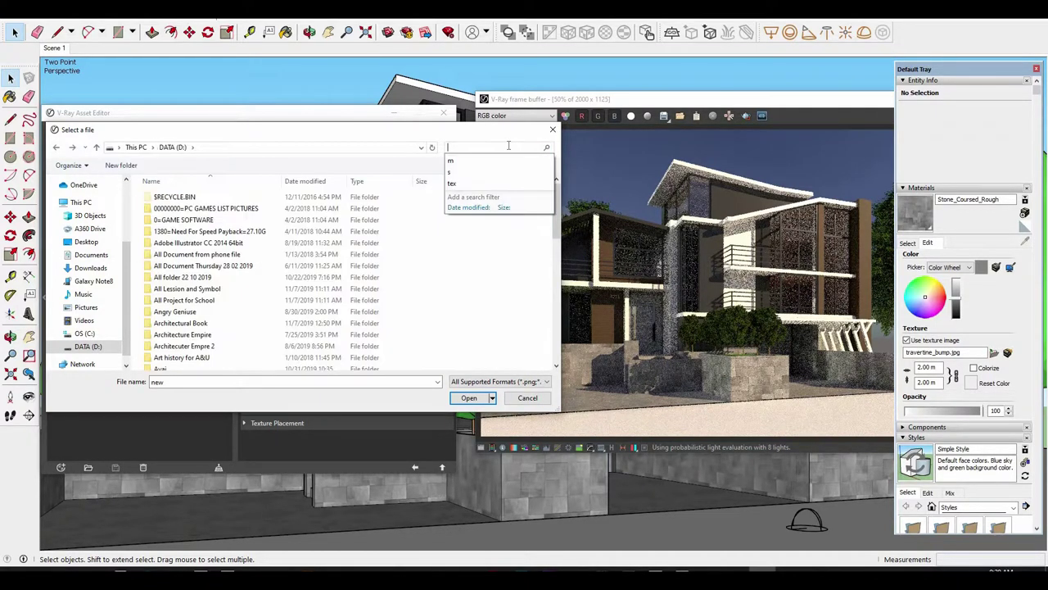
text(s)
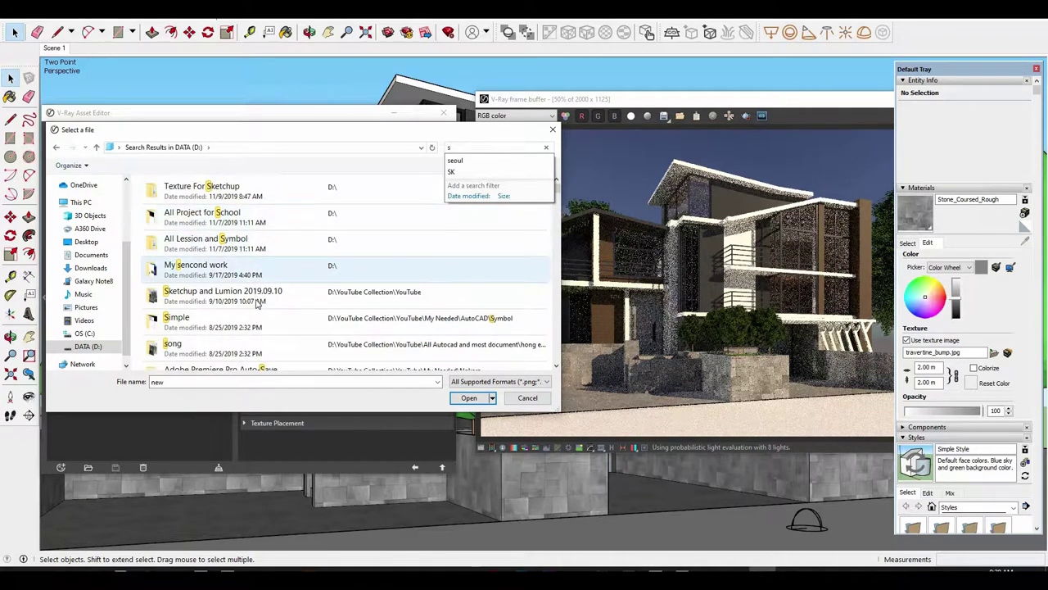
click(518, 148)
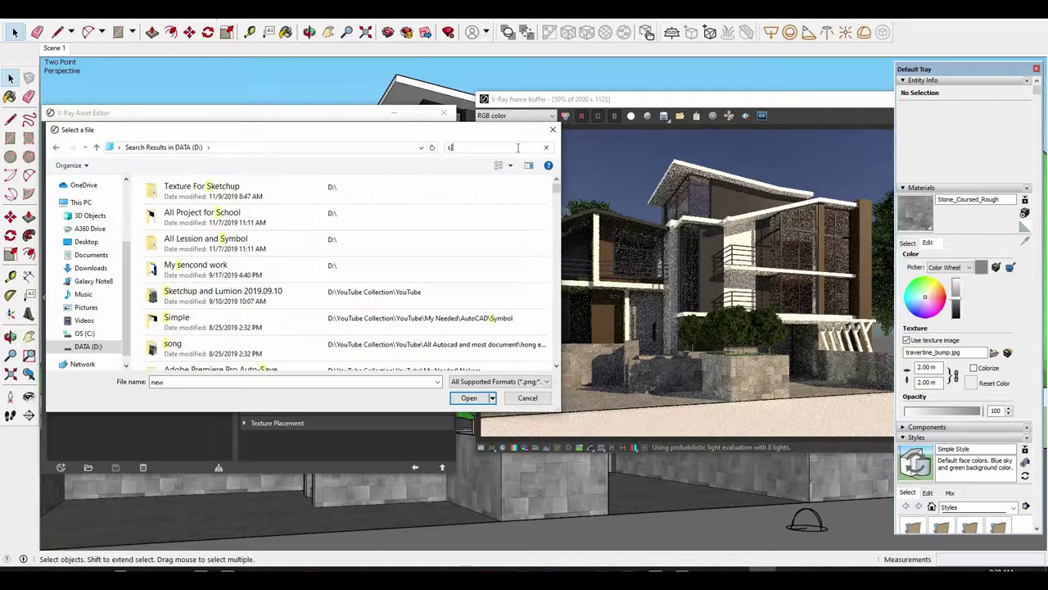
key(BackSpace)
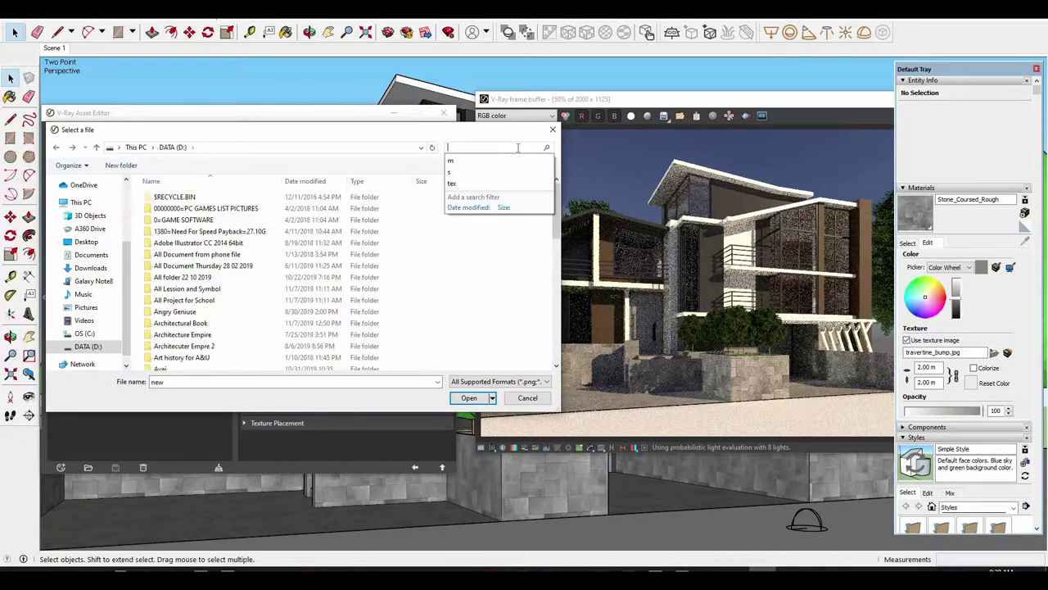
text(vra)
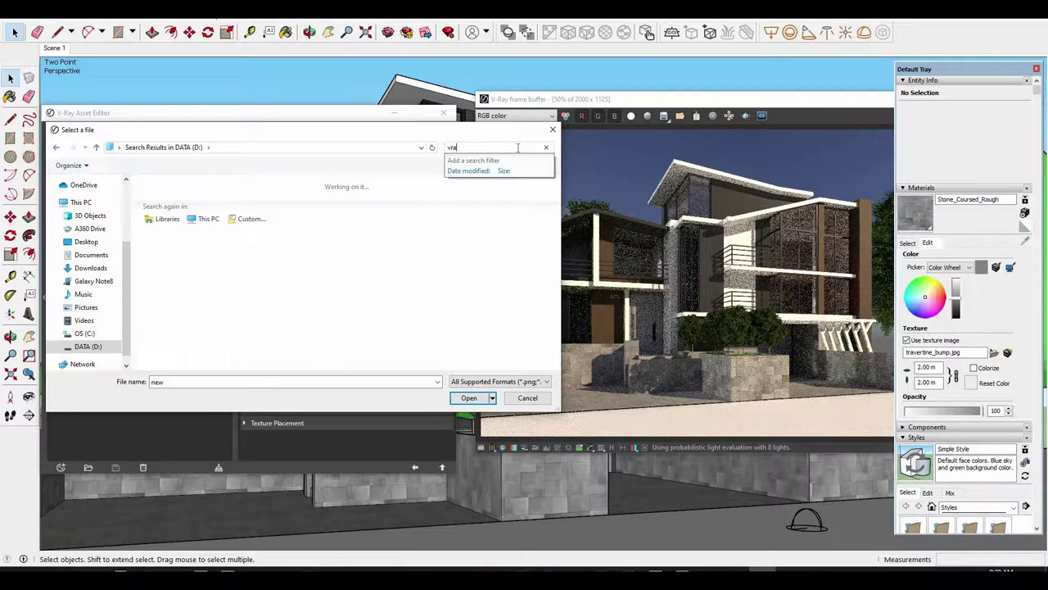
text(y)
key(BackSpace)
text(ske)
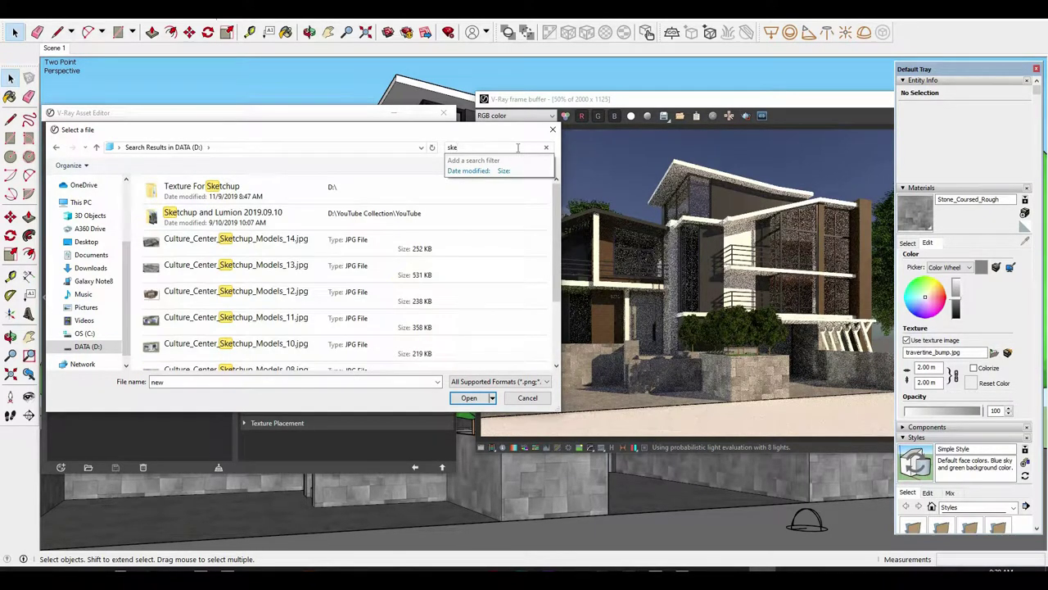
text(t)
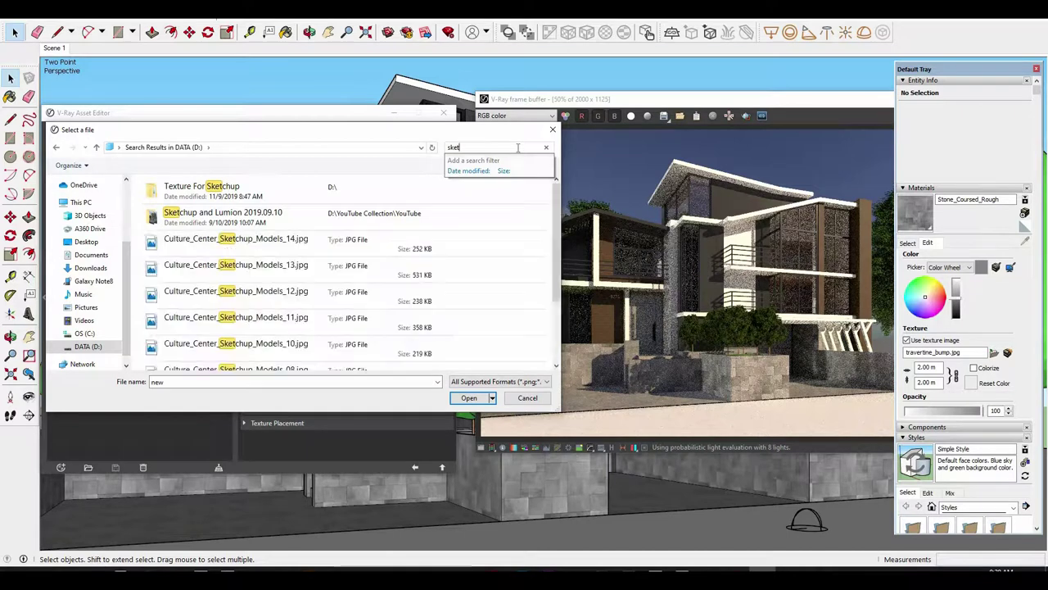
text(chu)
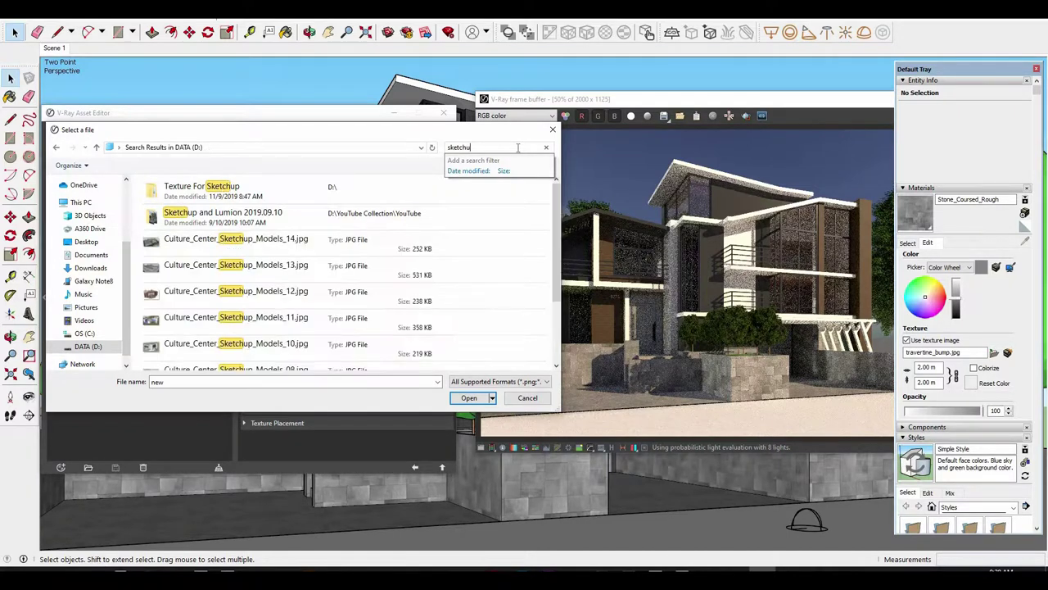
text(p)
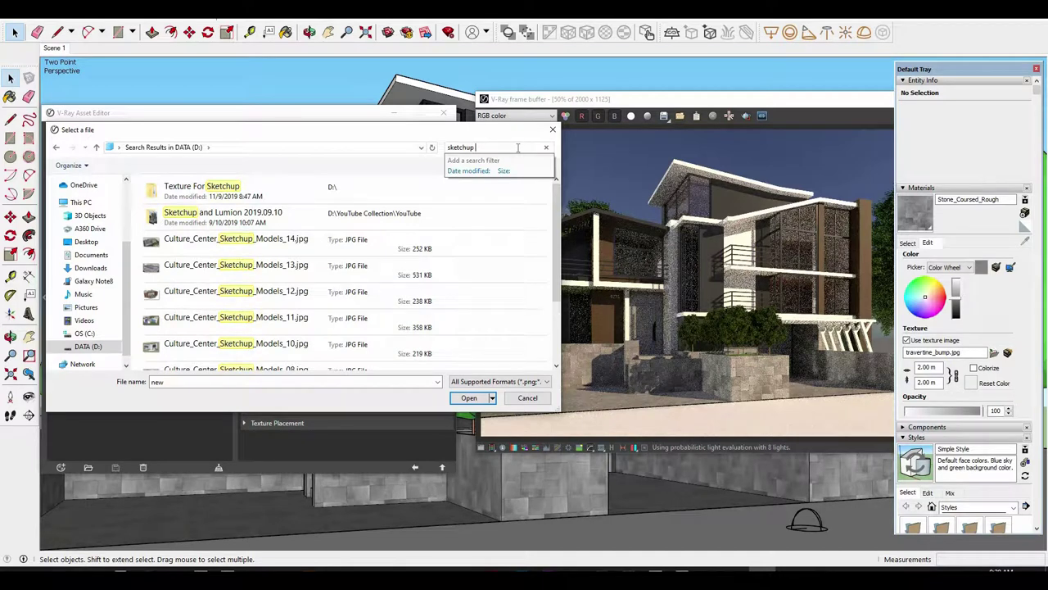
key(Return)
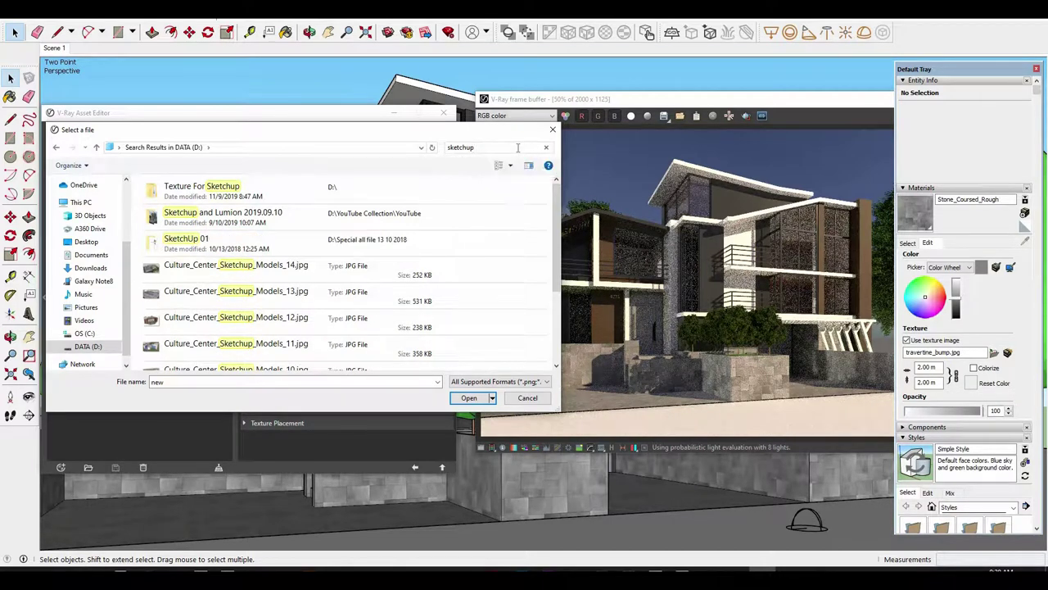
text(v)
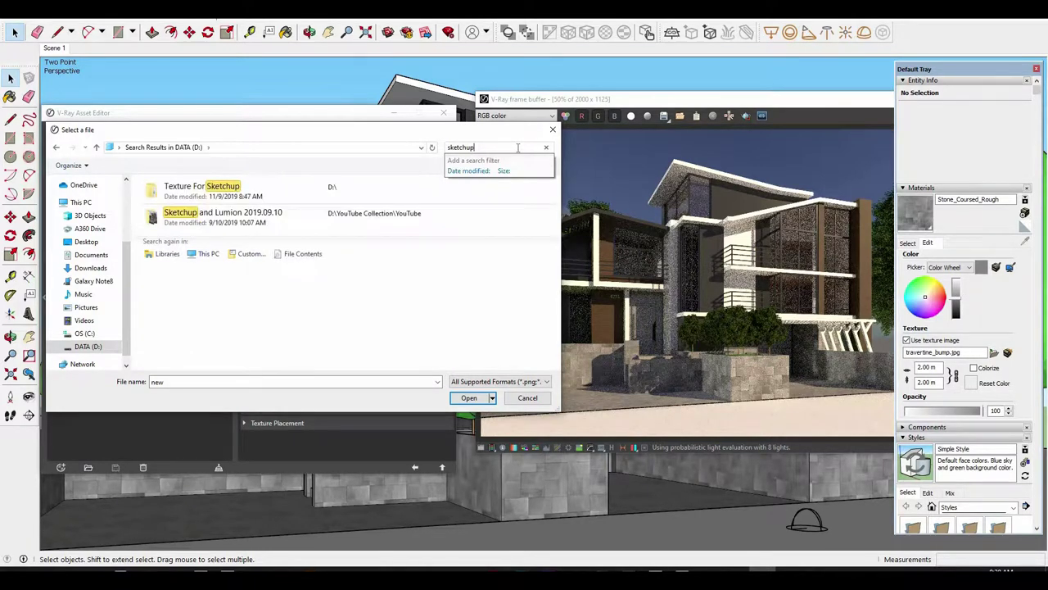
Check the Sketchup and Lumion 2019.09.10 folder, then search D: for 'hd' and pick HDRI.png.
click(222, 226)
double_click(223, 218)
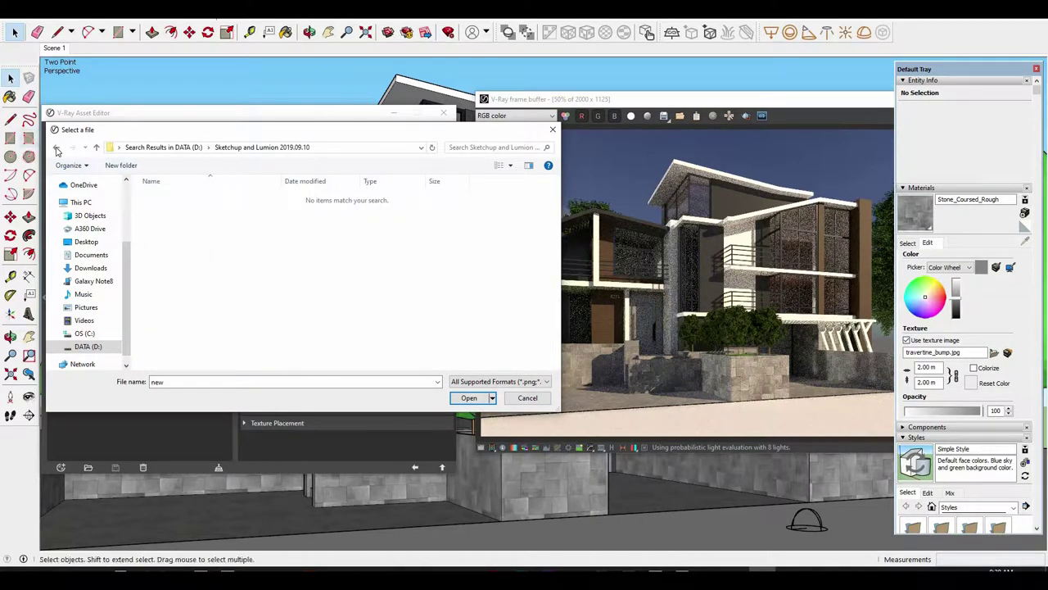
click(56, 147)
scroll(369, 246, down, 2)
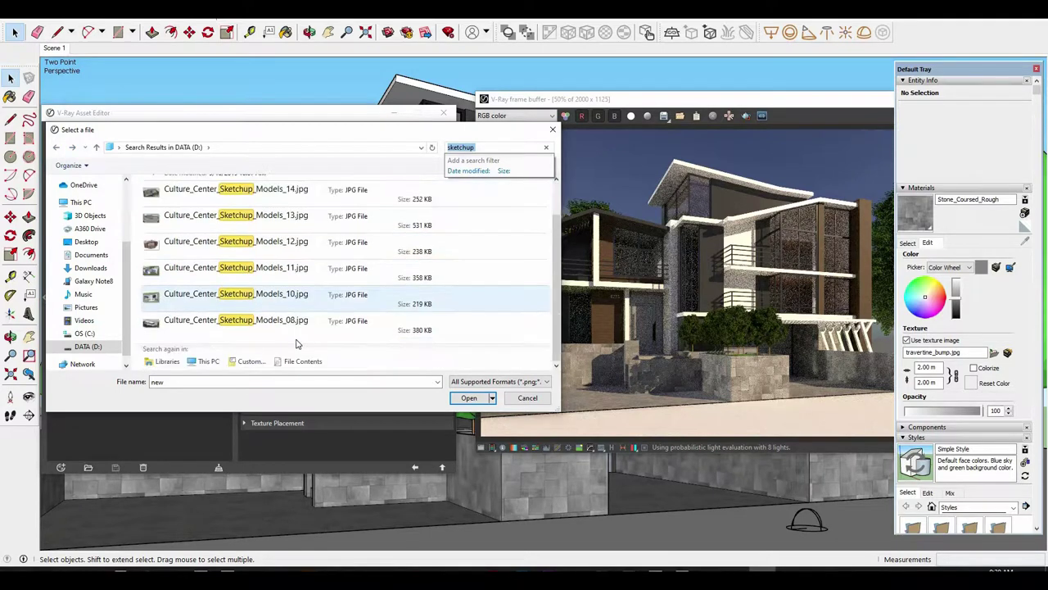
key(BackSpace)
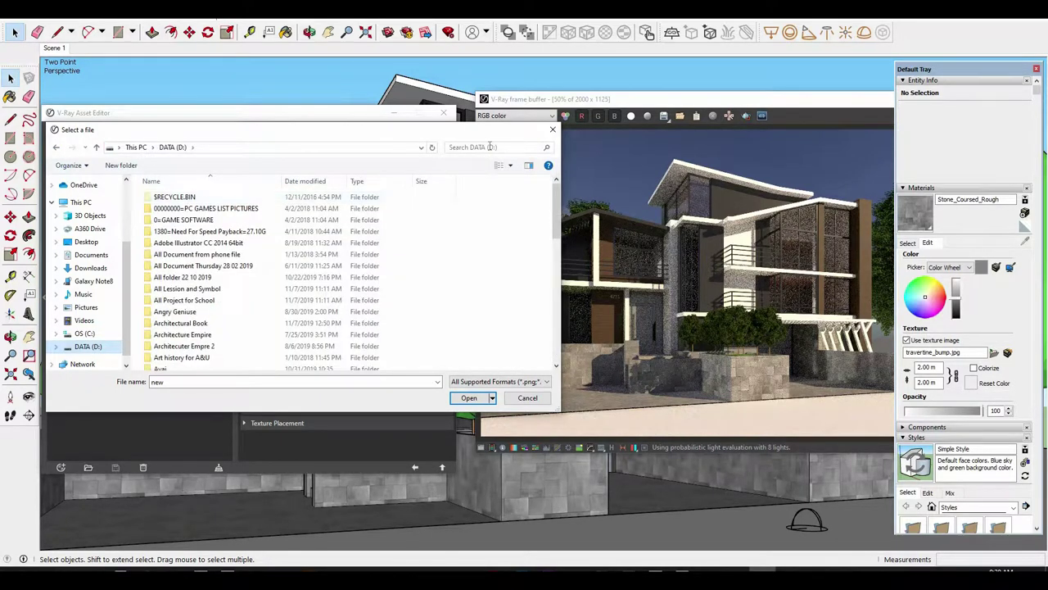
click(489, 146)
text(hdri)
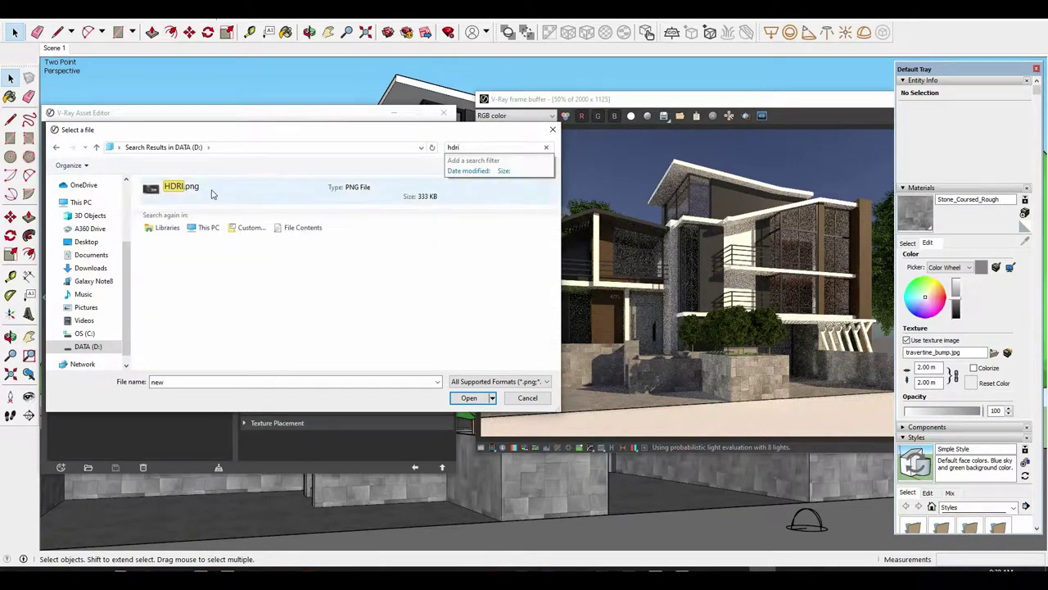
click(204, 191)
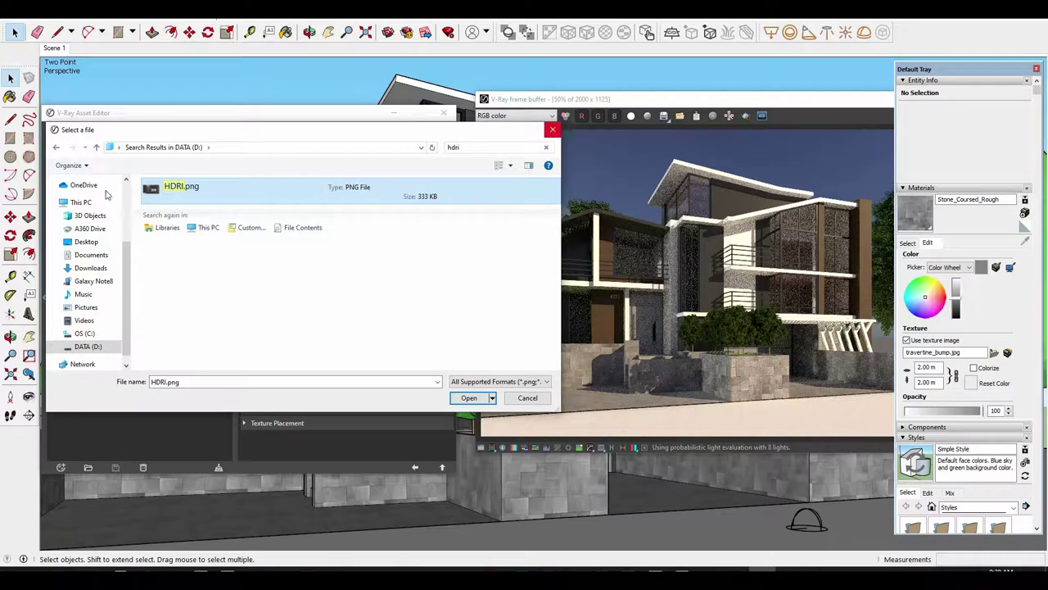
Browse to Downloads > Telegram Desktop and choose VizPeople_non_commercial_hdr_v1_07.hdr.
click(87, 242)
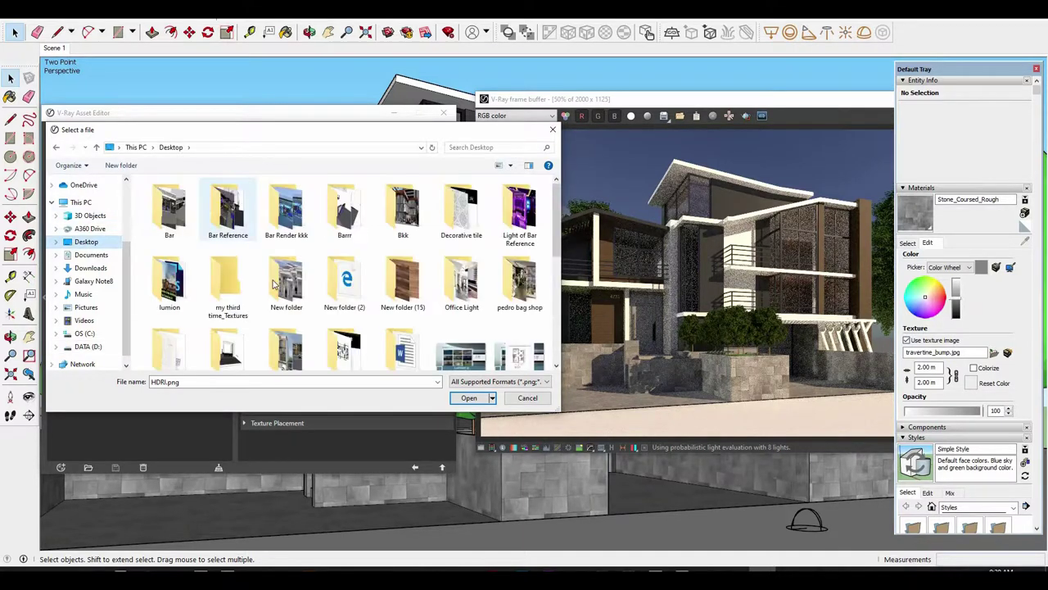
click(90, 268)
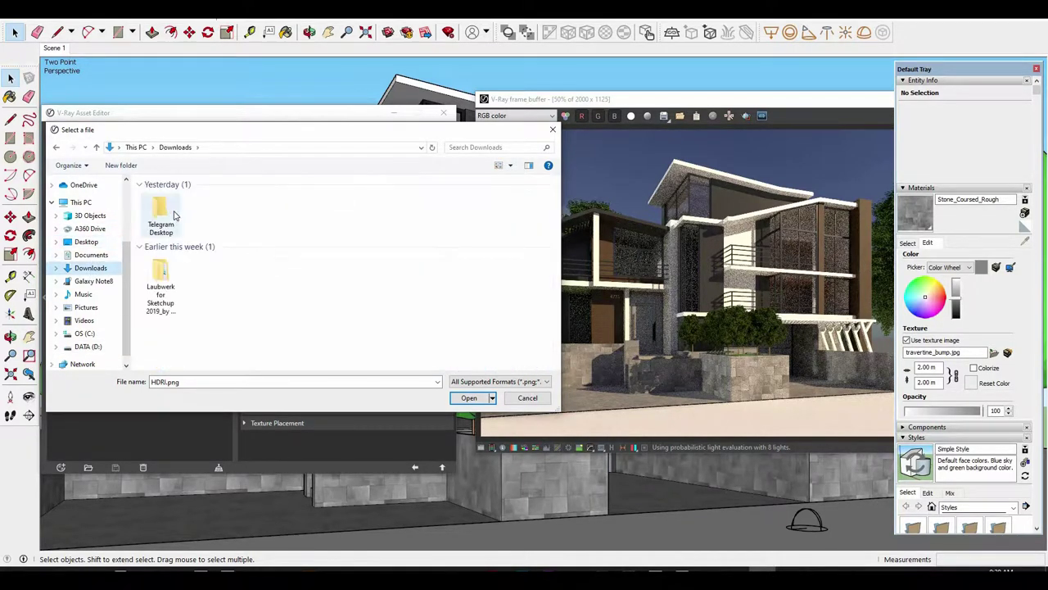
double_click(161, 212)
click(202, 246)
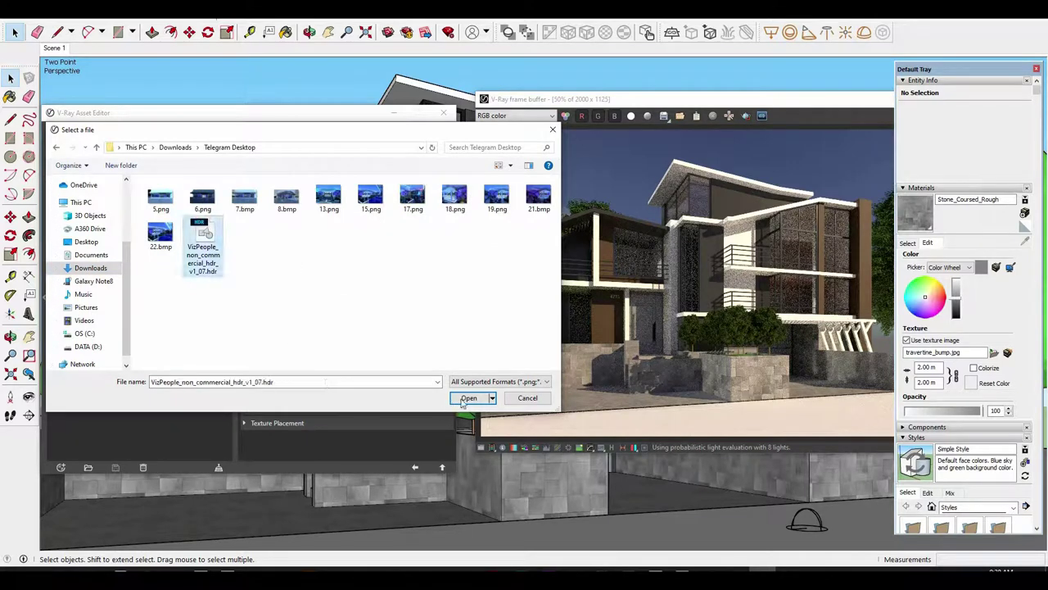
Load the VizPeople HDR as the dome bitmap with Environment texture placement.
click(468, 398)
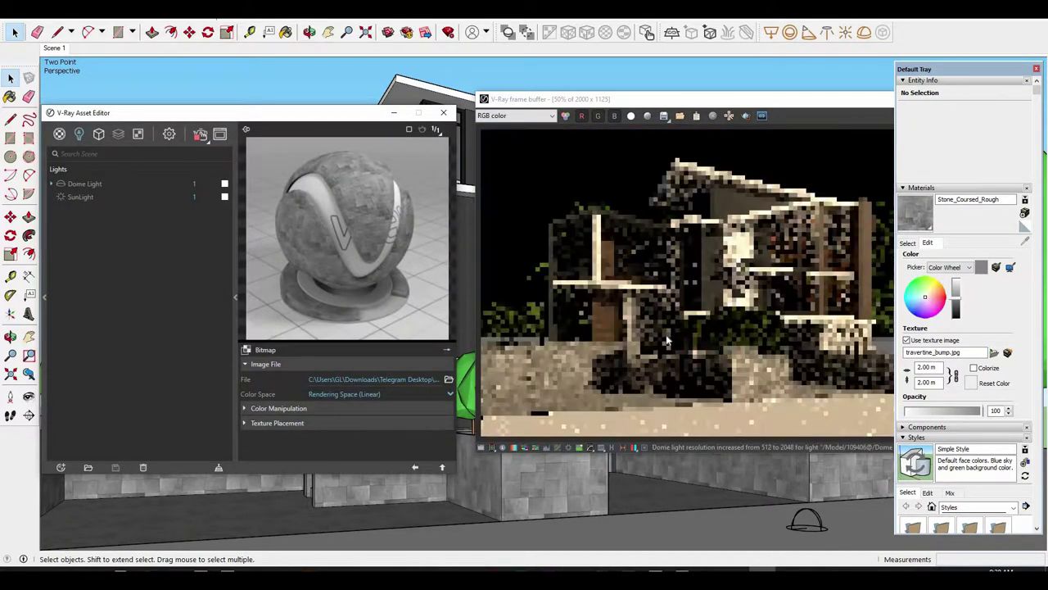
click(350, 423)
click(336, 438)
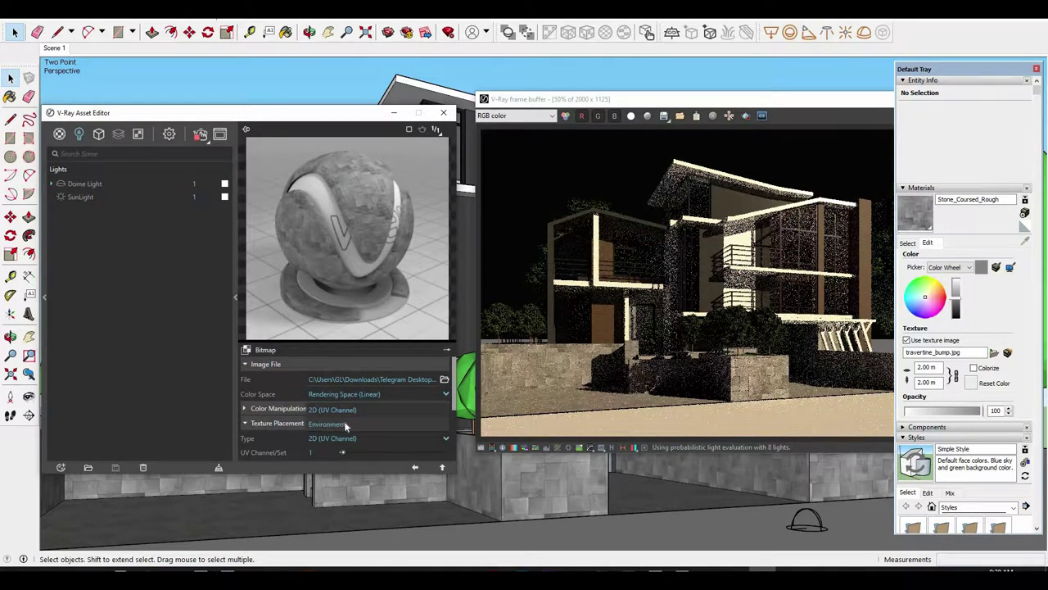
click(344, 421)
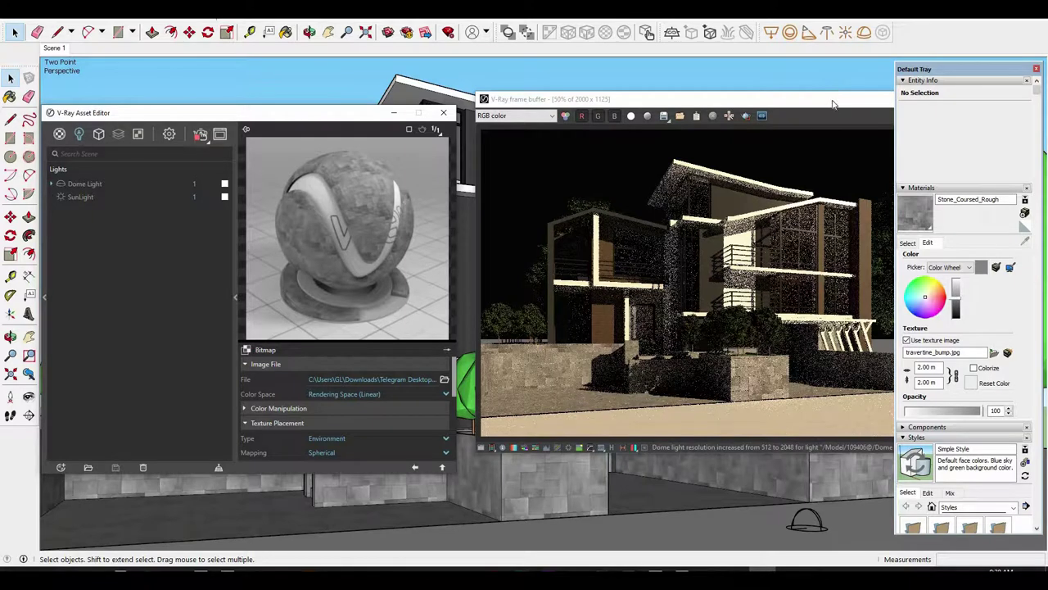
drag(833, 104, 813, 109)
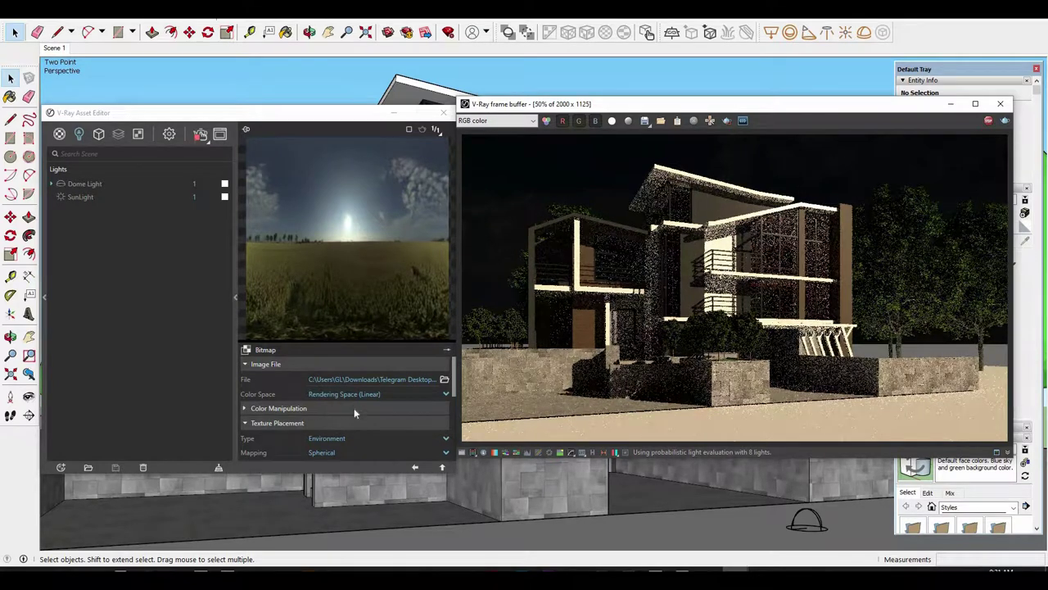
scroll(383, 424, down, 2)
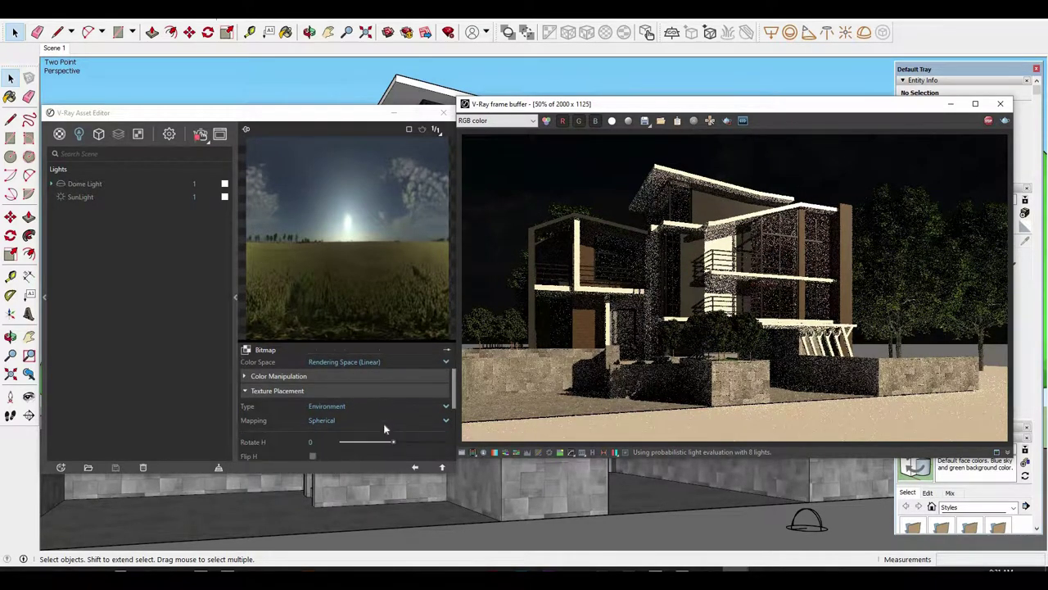
scroll(384, 423, down, 2)
scroll(412, 429, down, 2)
scroll(413, 429, up, 5)
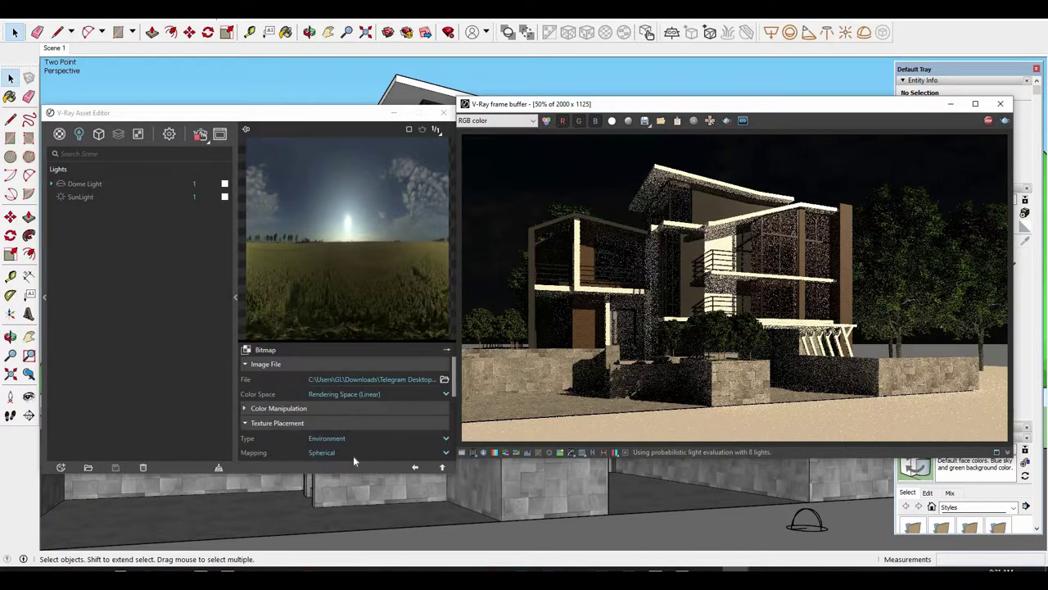
Change the Dome Light shape from Hemisphere to Sphere.
click(443, 468)
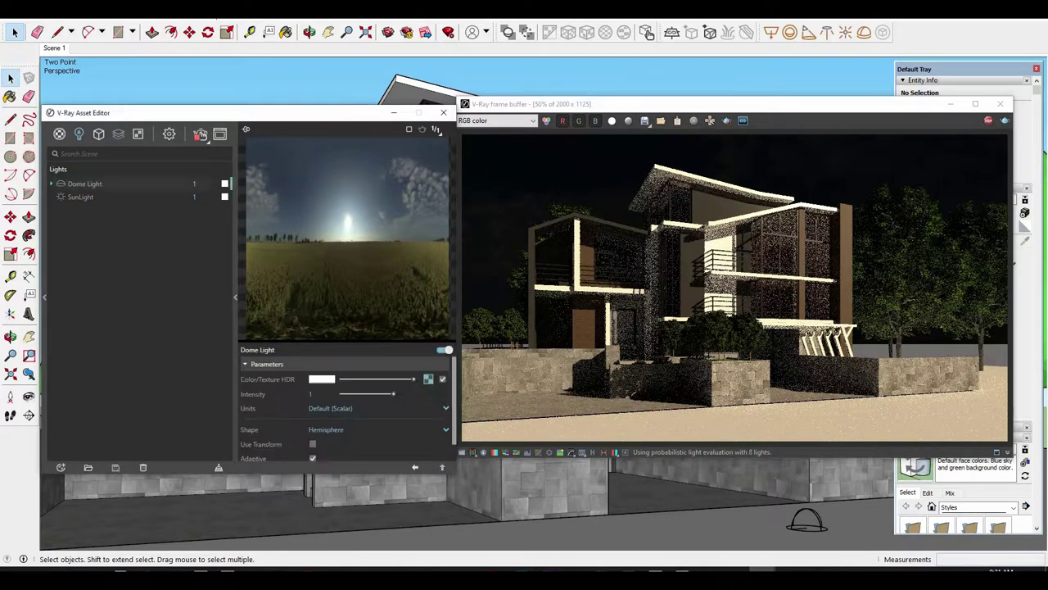
click(368, 408)
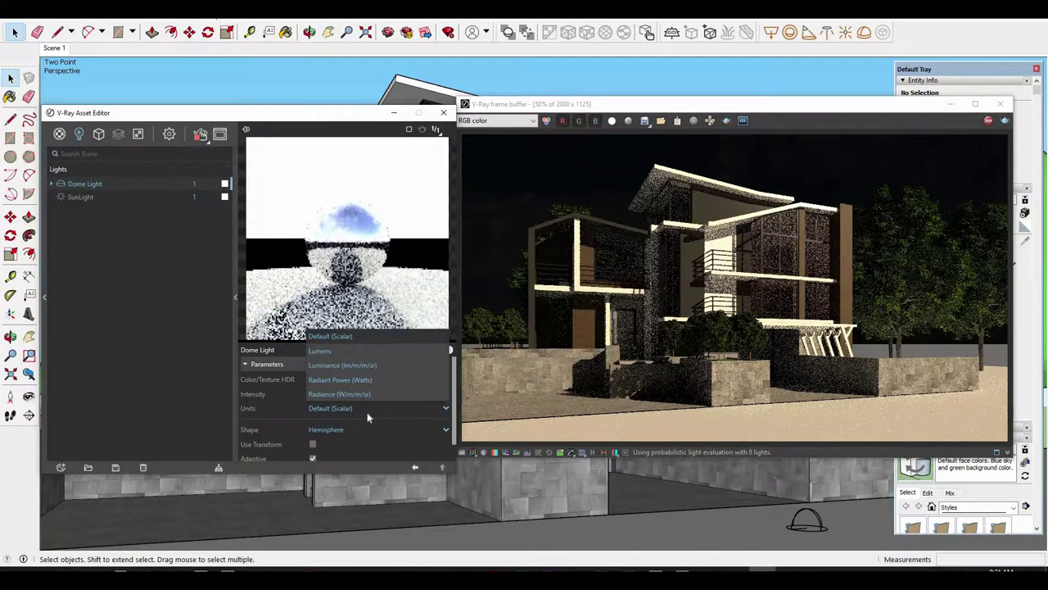
click(366, 428)
click(362, 428)
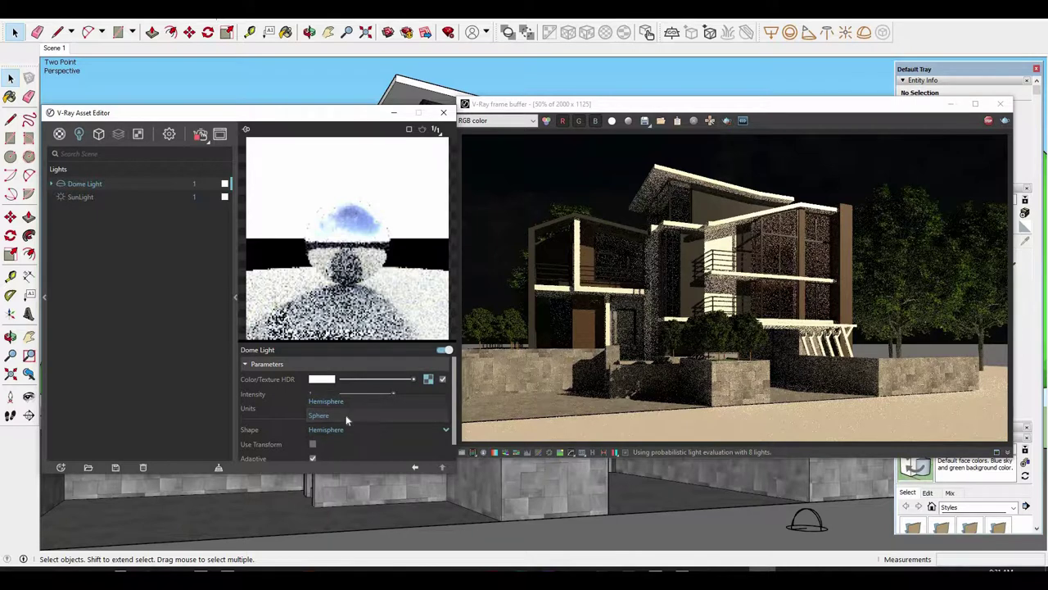
click(376, 416)
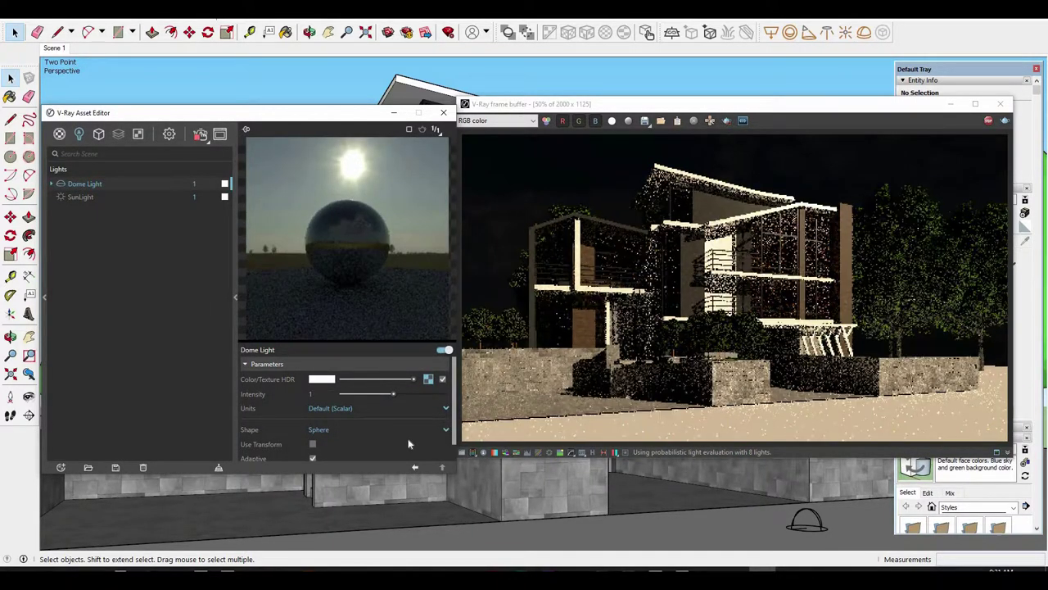
Raise the dome light intensity to 30, then to 40.
click(194, 183)
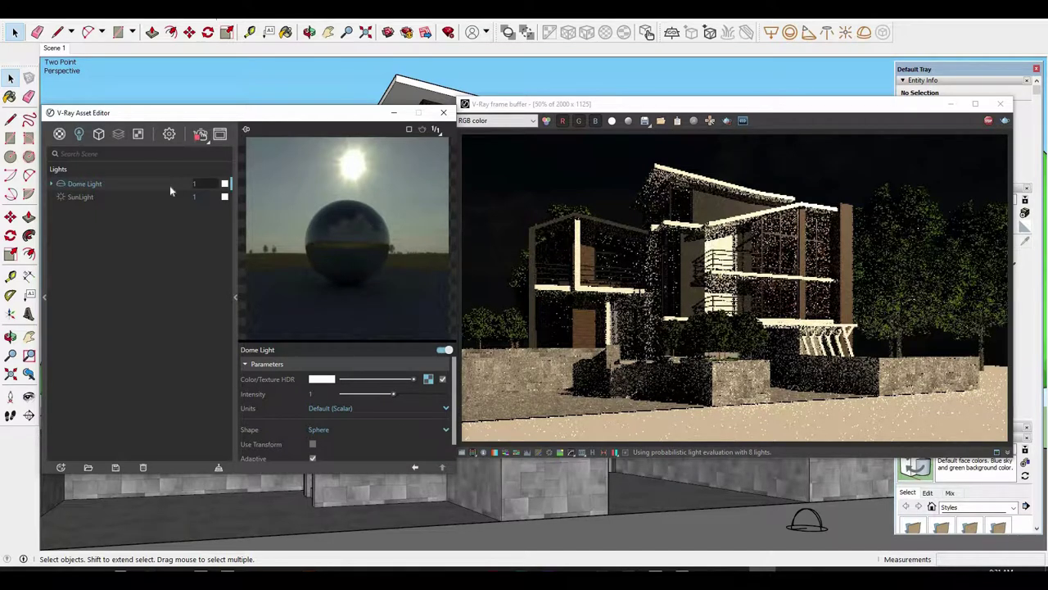
text(30)
key(Return)
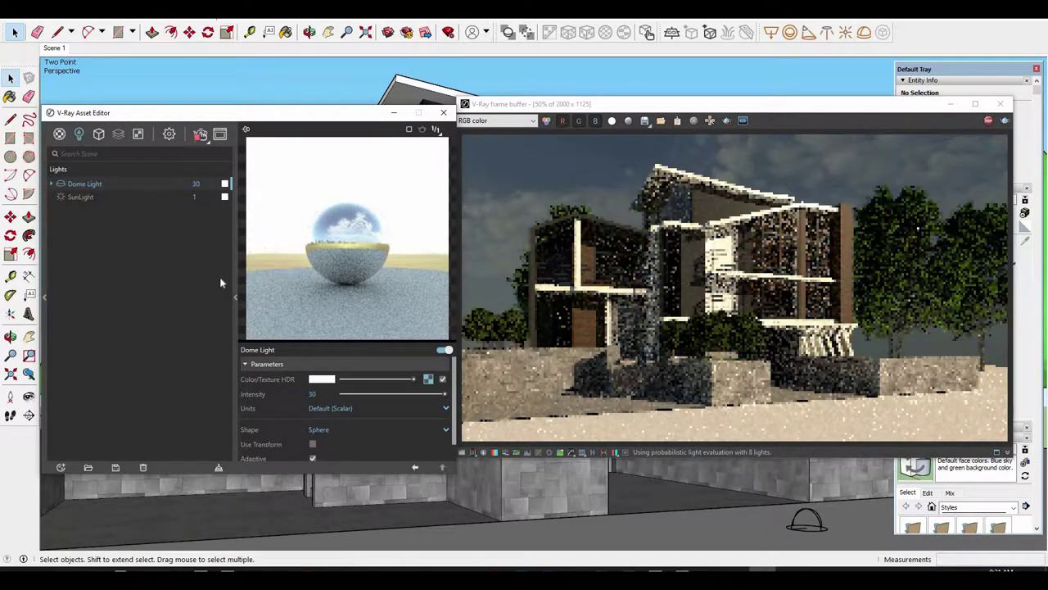
double_click(196, 184)
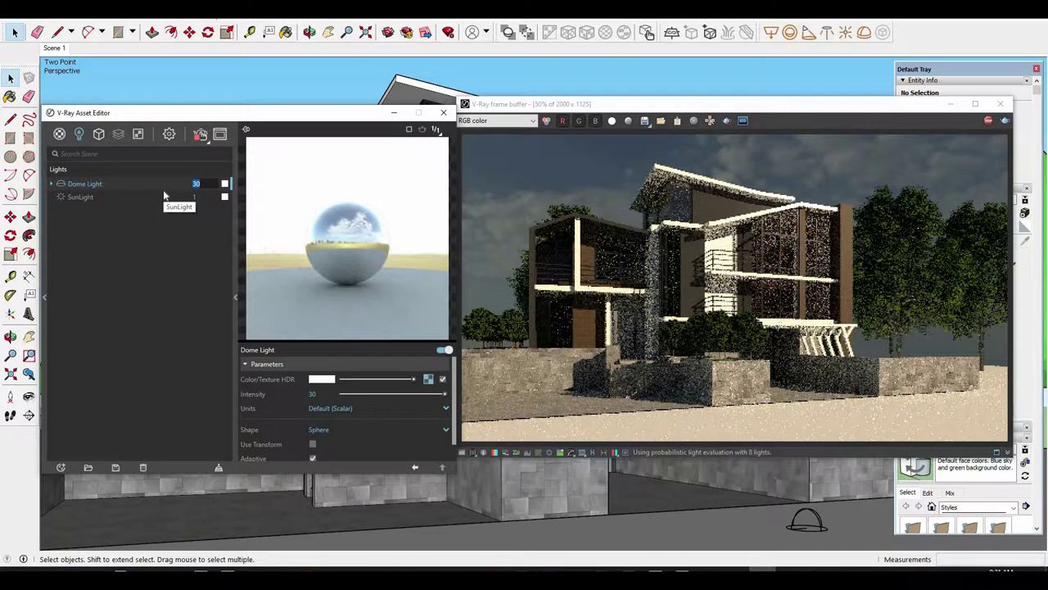
text(40)
key(Return)
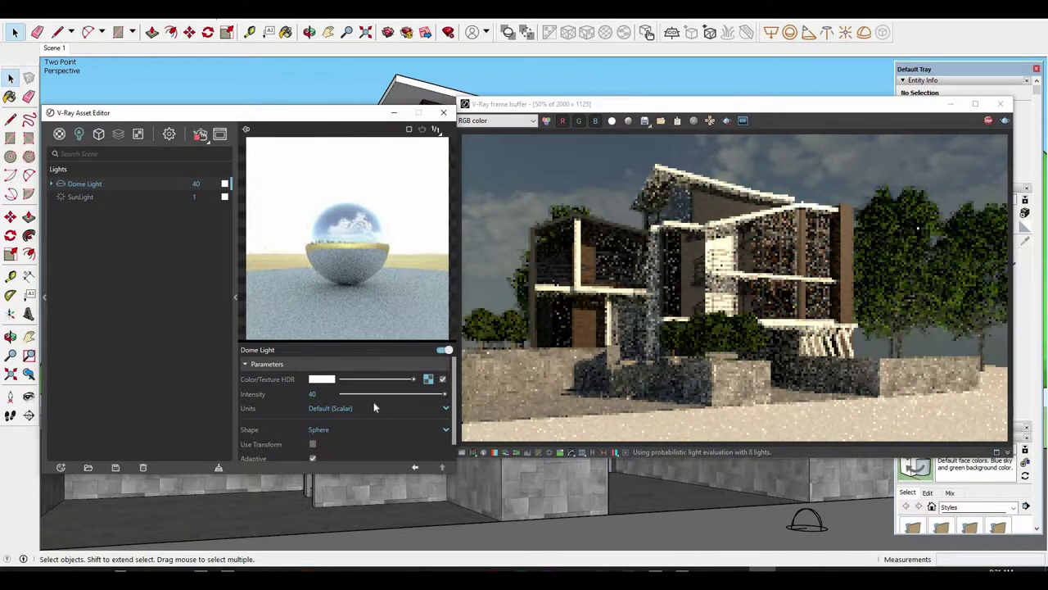
scroll(761, 308, up, 2)
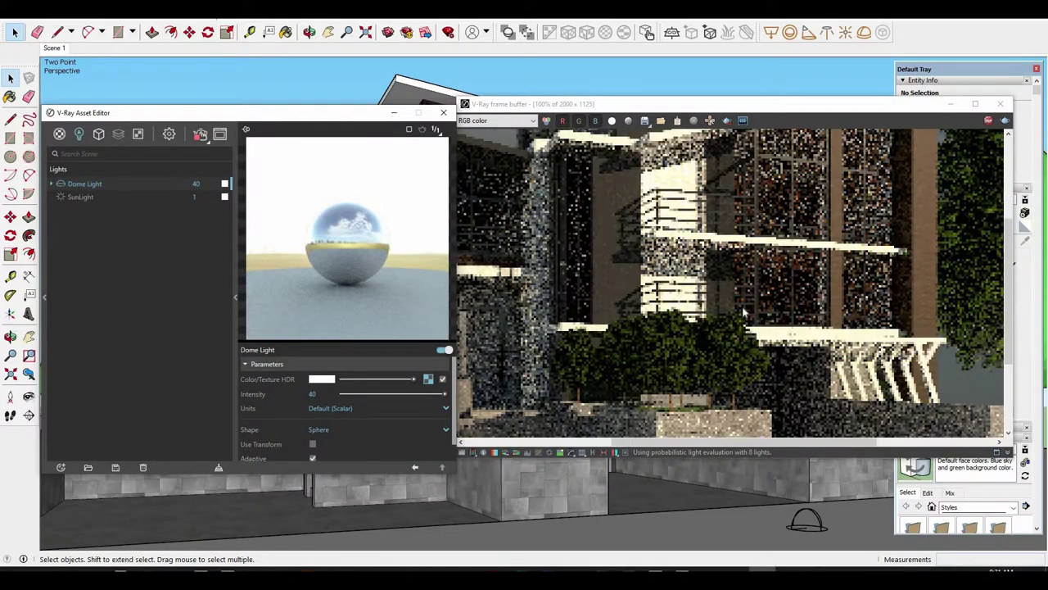
scroll(743, 312, down, 2)
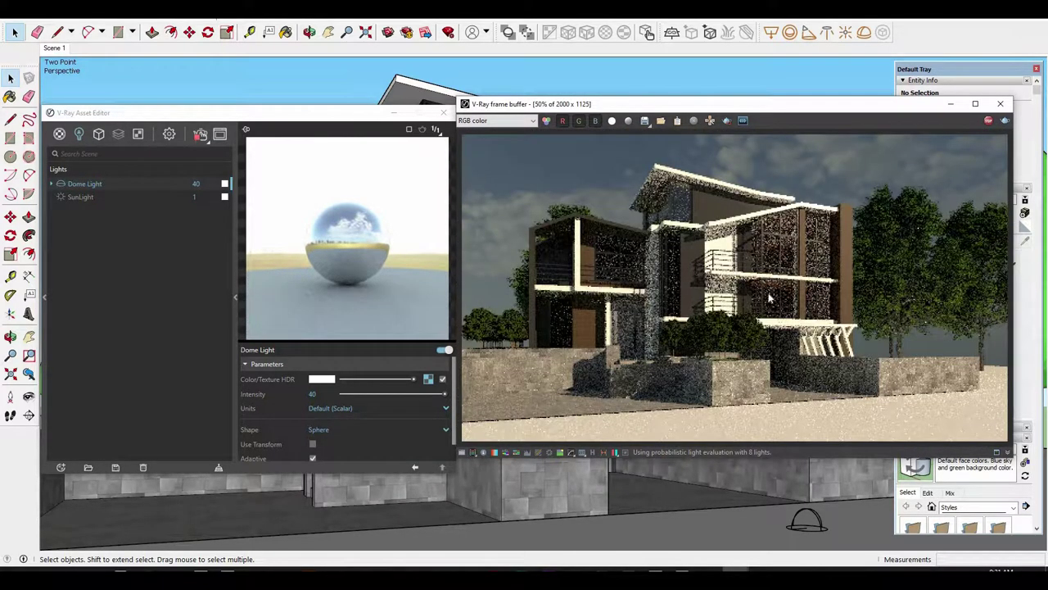
scroll(768, 299, down, 1)
scroll(819, 323, up, 2)
scroll(862, 348, down, 1)
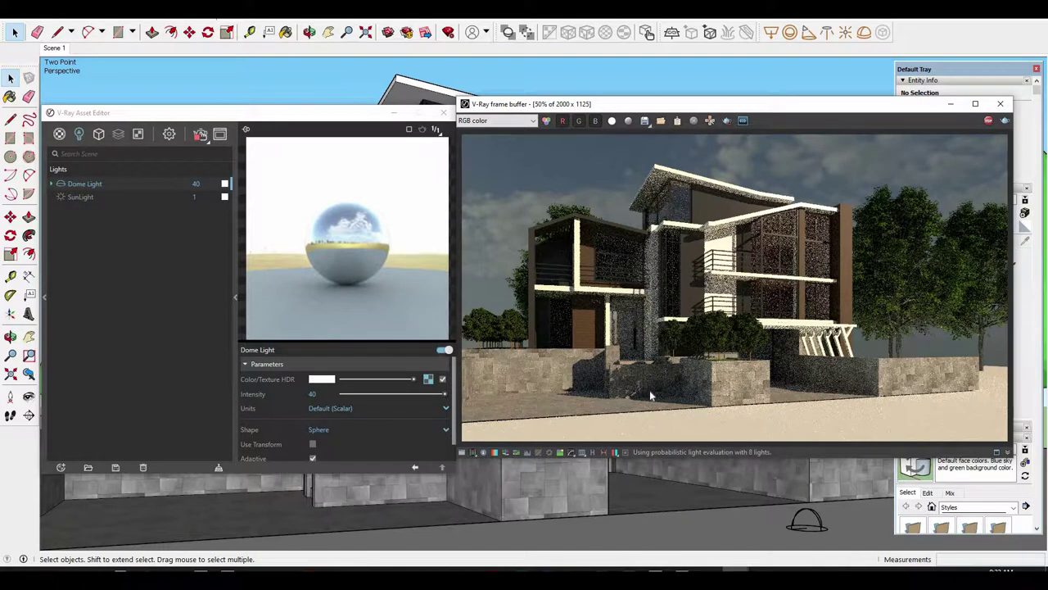
Close the frame buffer and Asset Editor, orbit around the house, and switch to Two-Point Perspective.
click(1000, 103)
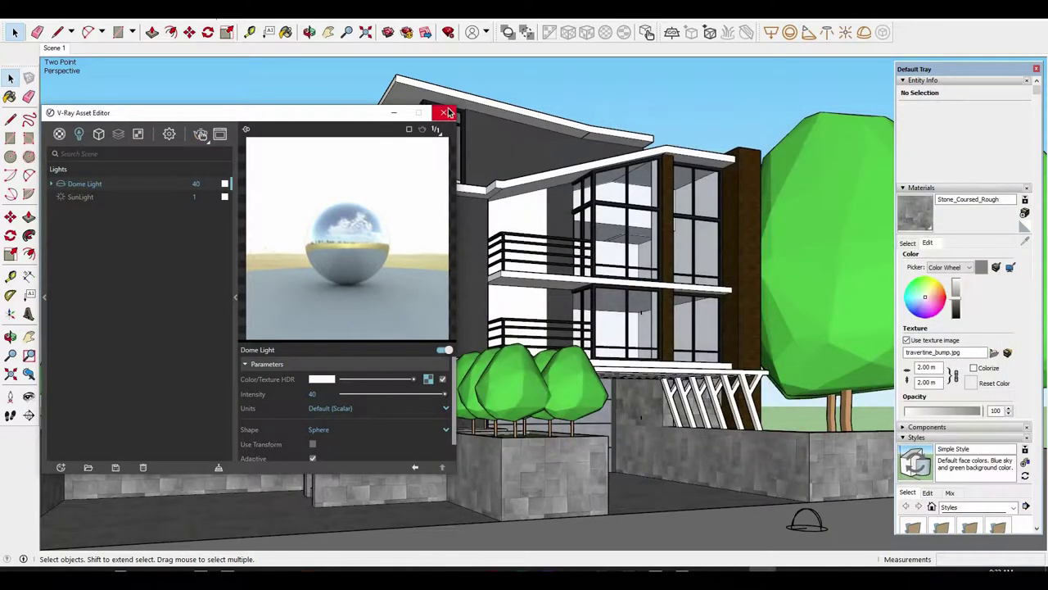
click(445, 113)
middle_drag(547, 339, 692, 343)
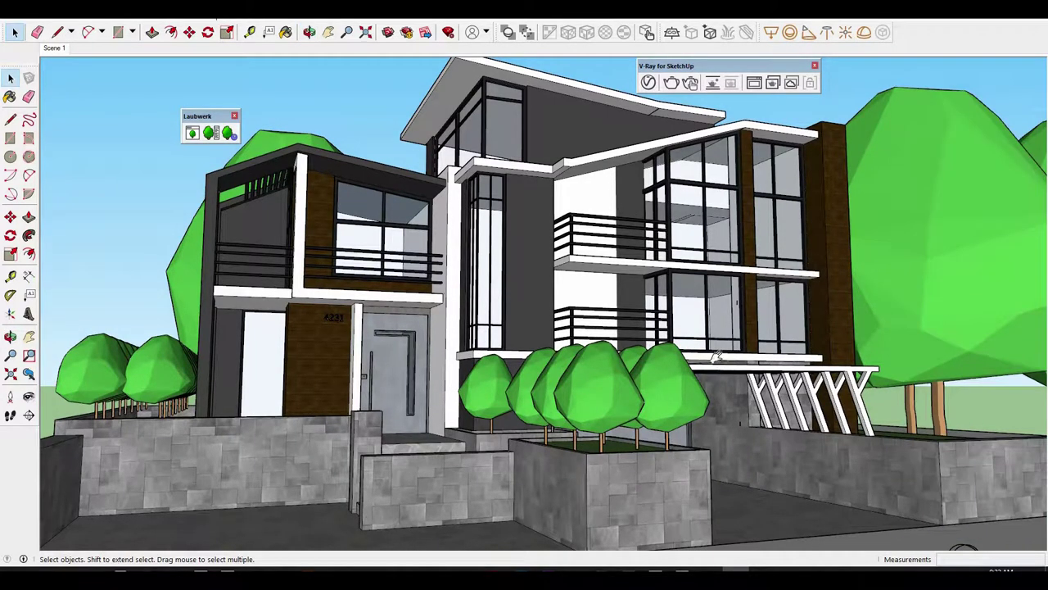
middle_drag(715, 355, 718, 372)
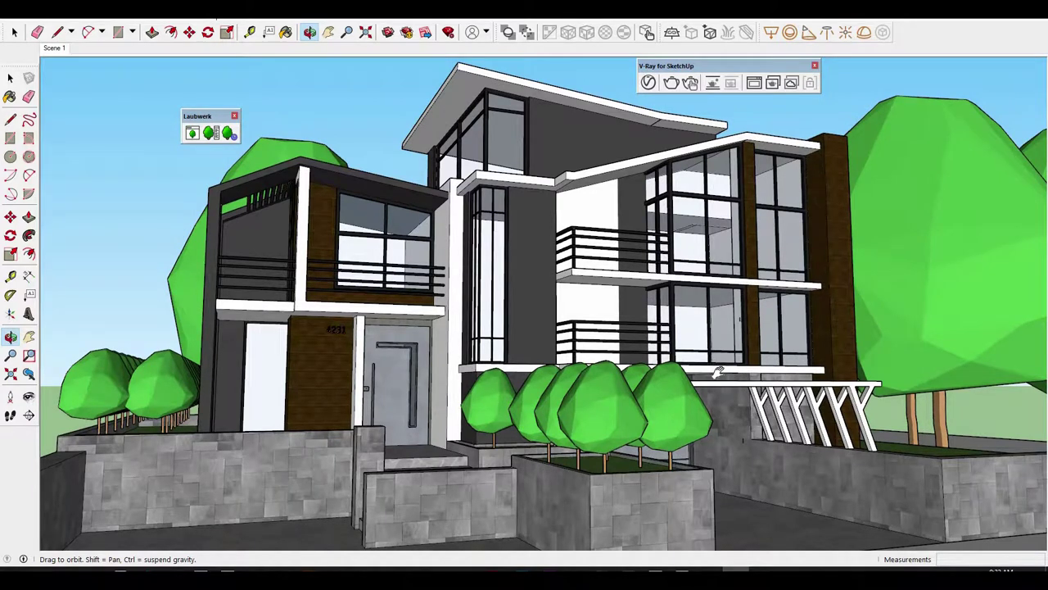
click(72, 21)
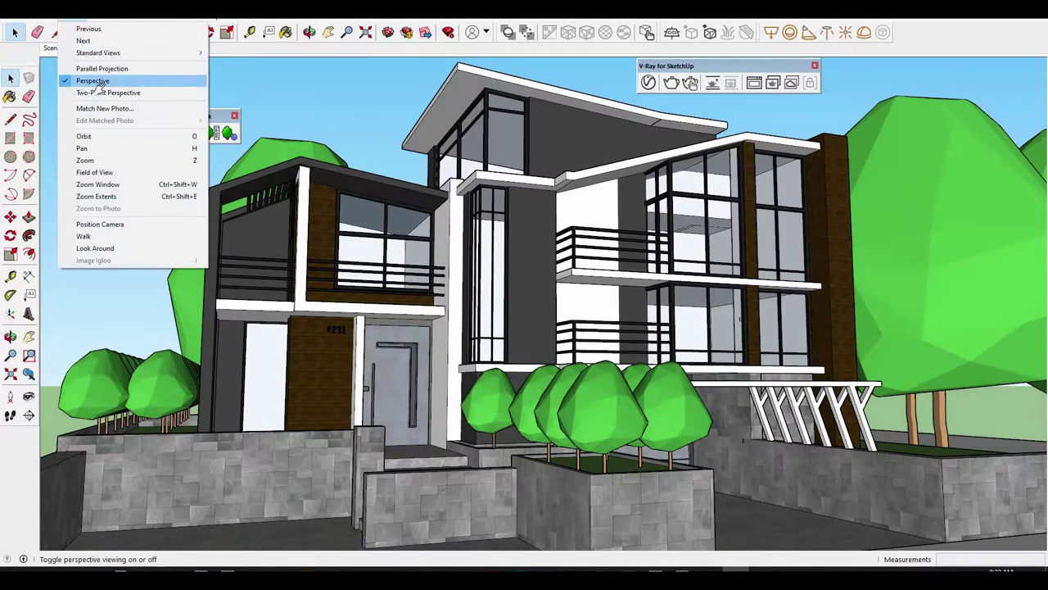
click(98, 87)
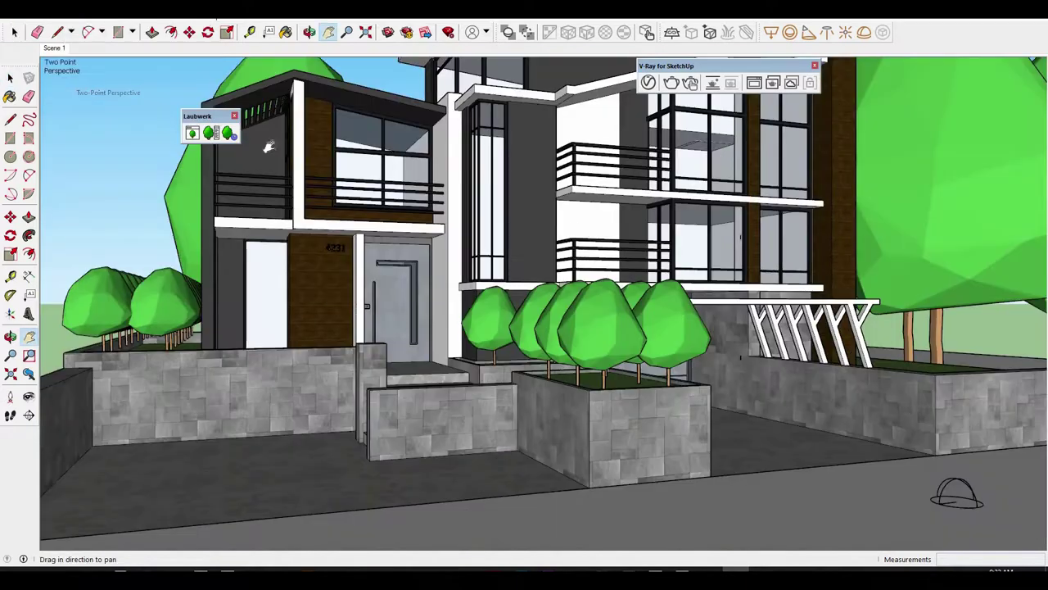
Set the Look Around eye height to 5.50 m and render the view with V-Ray.
click(28, 396)
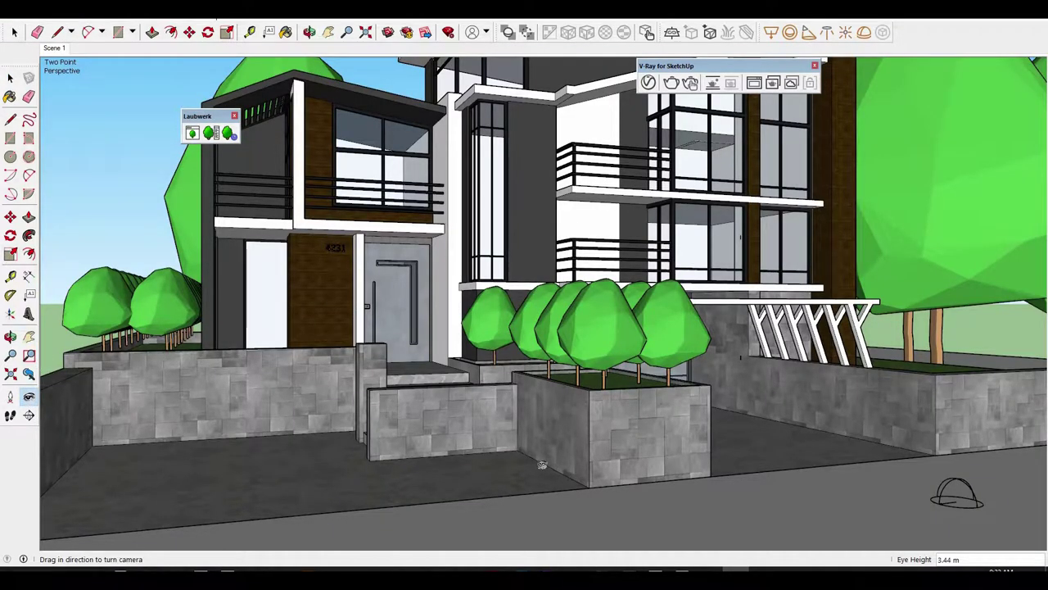
key(Return)
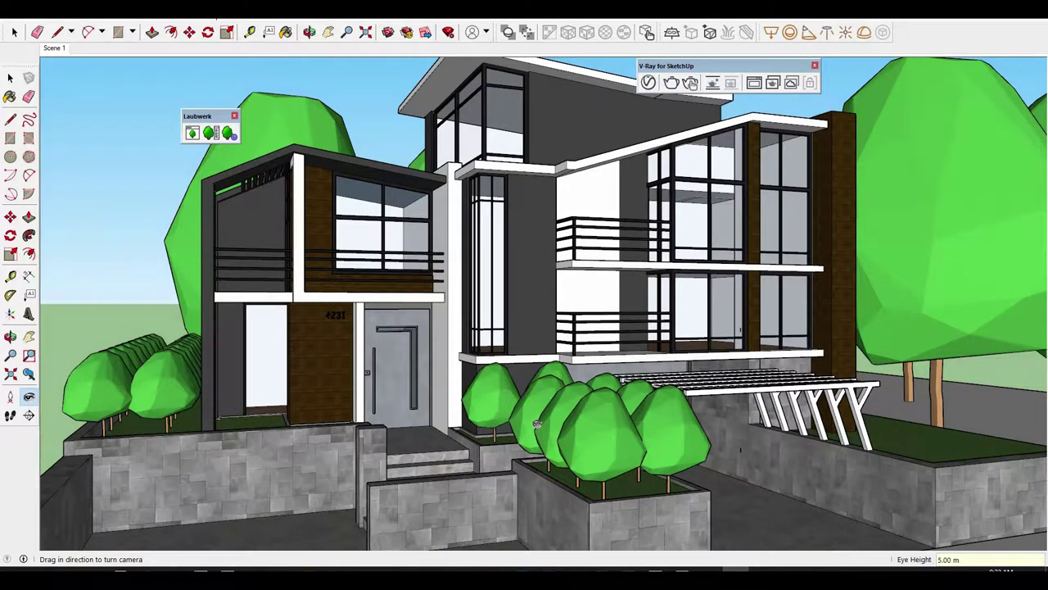
text(5.5)
key(Return)
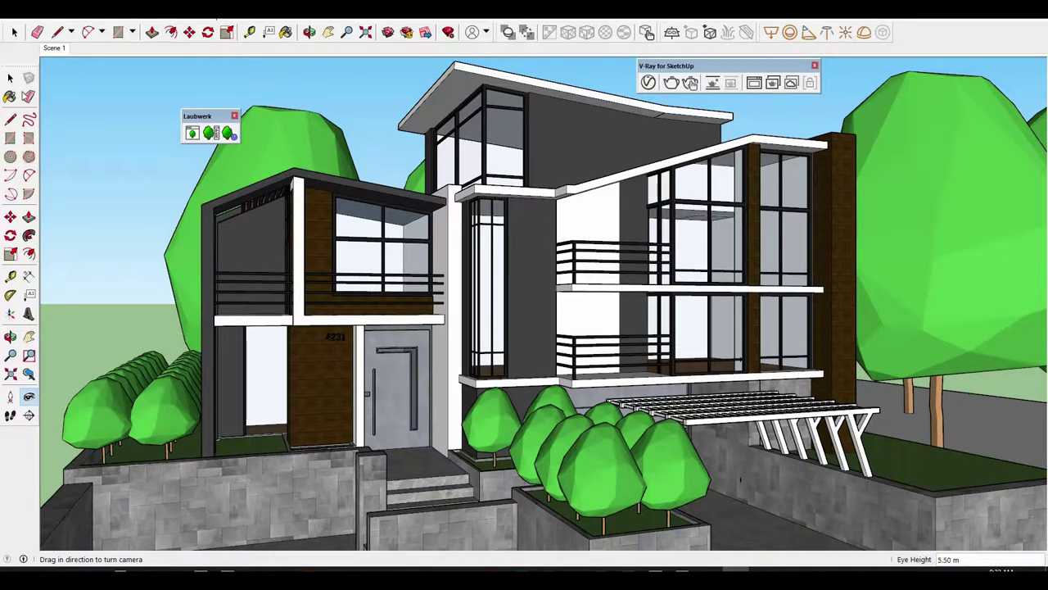
click(10, 78)
click(692, 83)
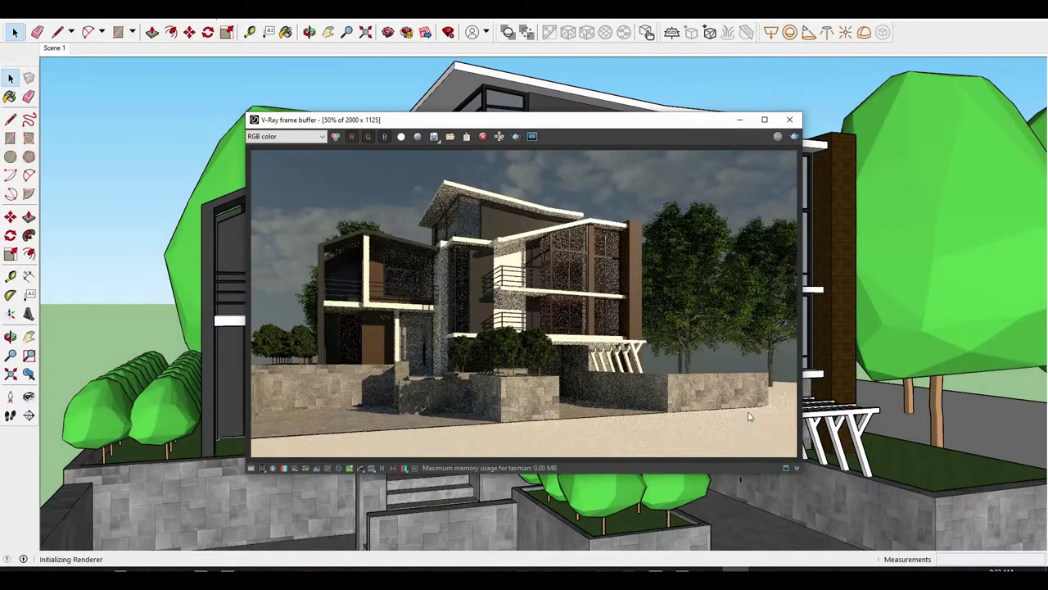
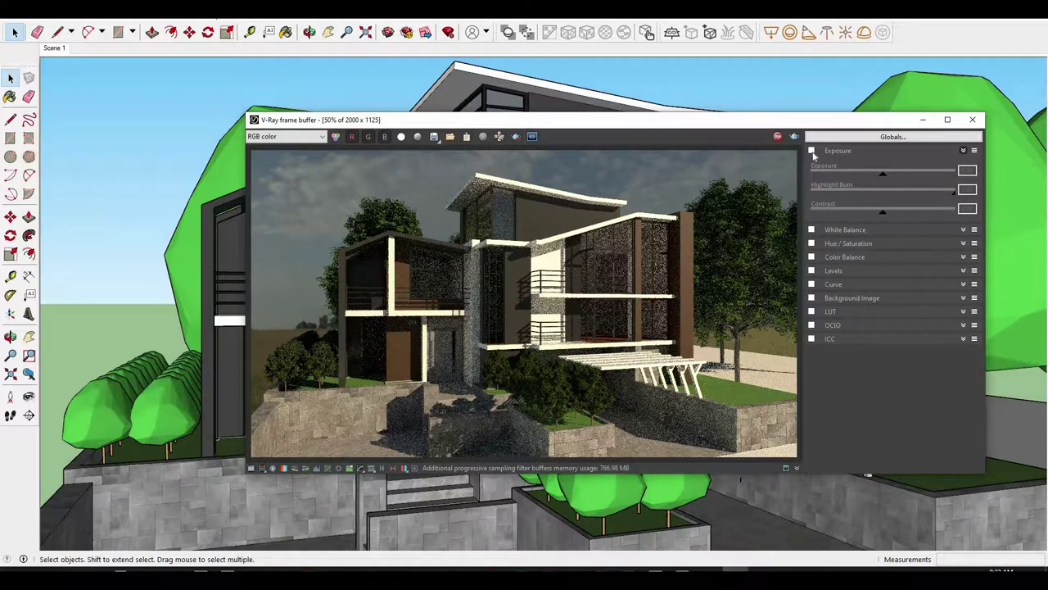
Enable Exposure correction and White Balance, setting the colour temperature to 6672.
click(812, 150)
mouse_move(883, 173)
mouse_down()
mouse_move(860, 175)
mouse_move(883, 175)
mouse_up()
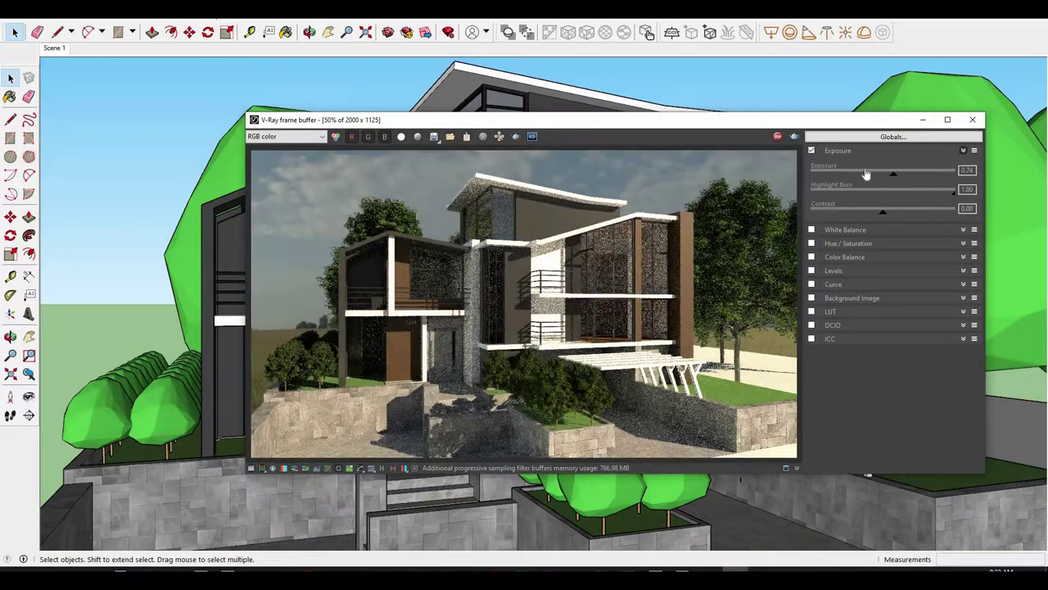
click(813, 230)
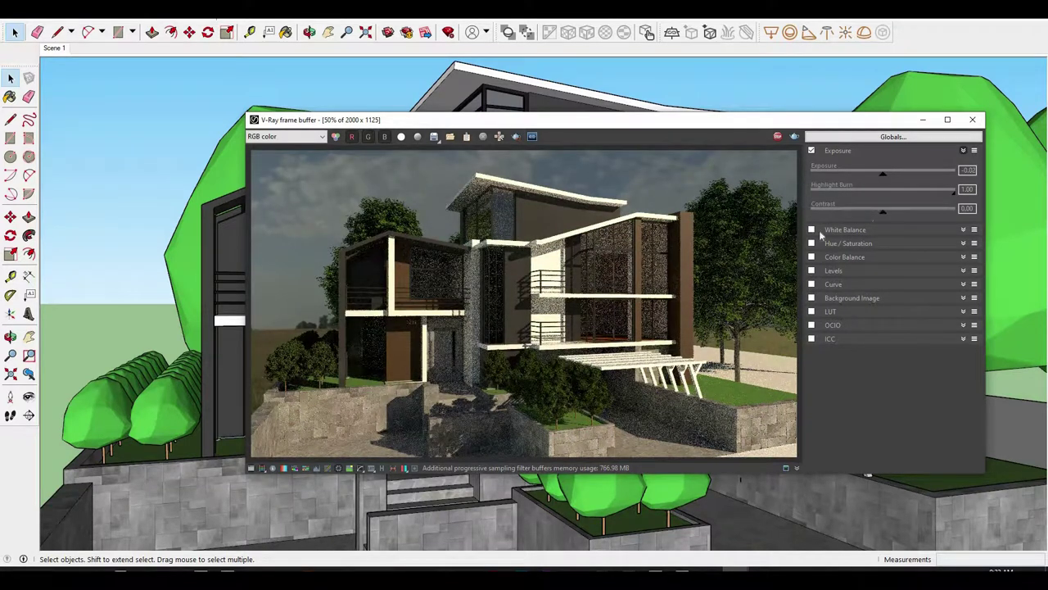
click(881, 230)
drag(885, 257, 901, 258)
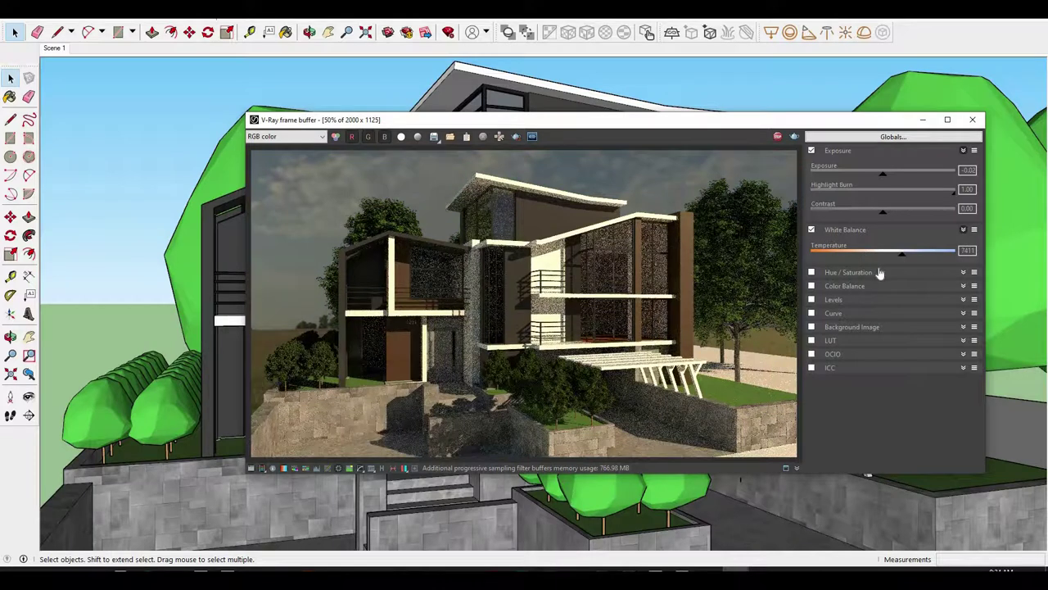
click(877, 273)
drag(905, 258, 894, 261)
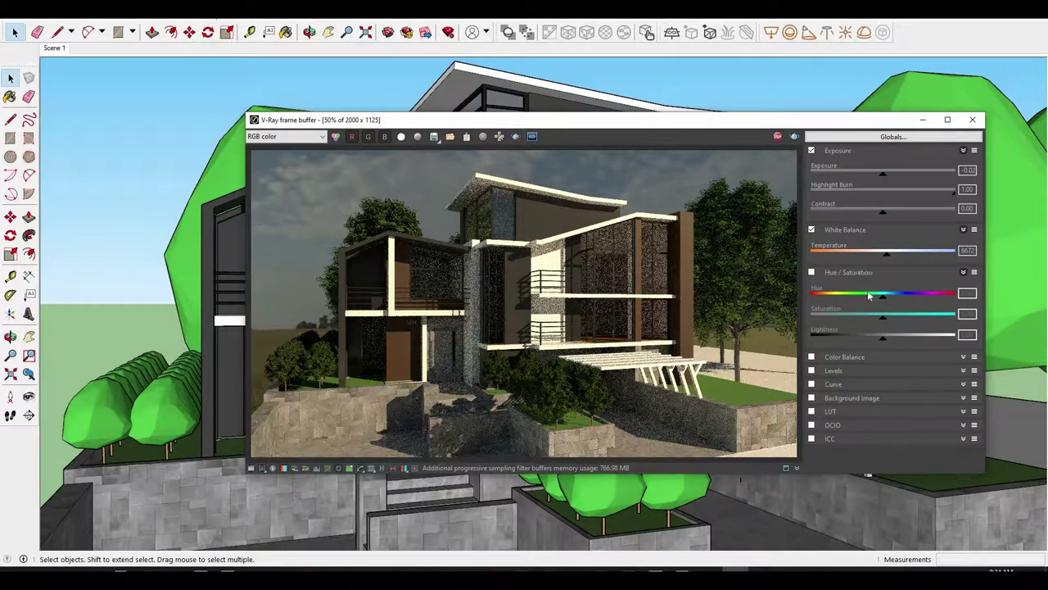
click(913, 275)
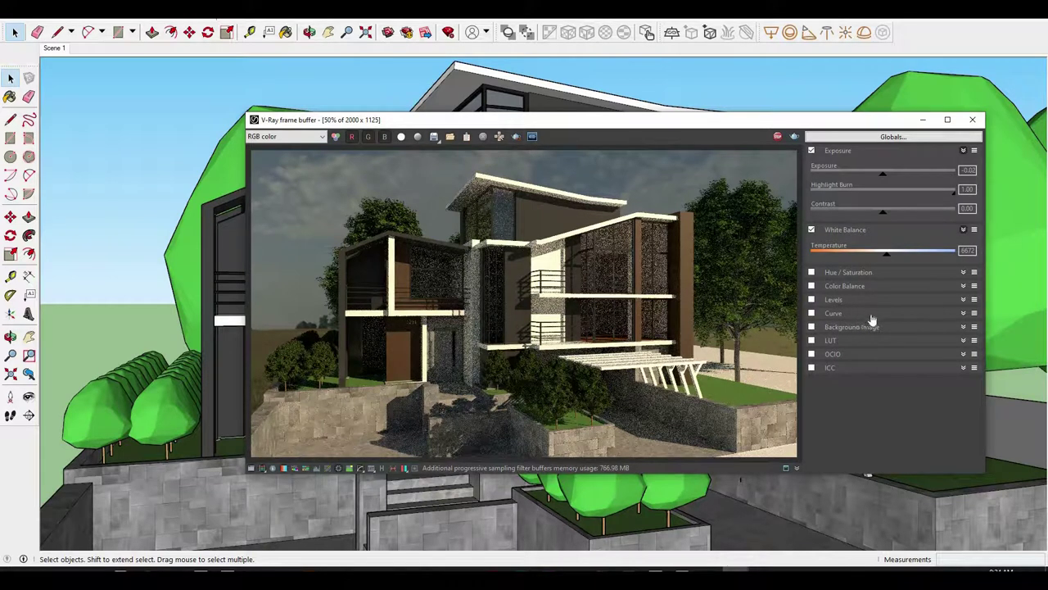
Enable the Curve correction, try bending the tone curve, then reset it to a straight line.
click(871, 314)
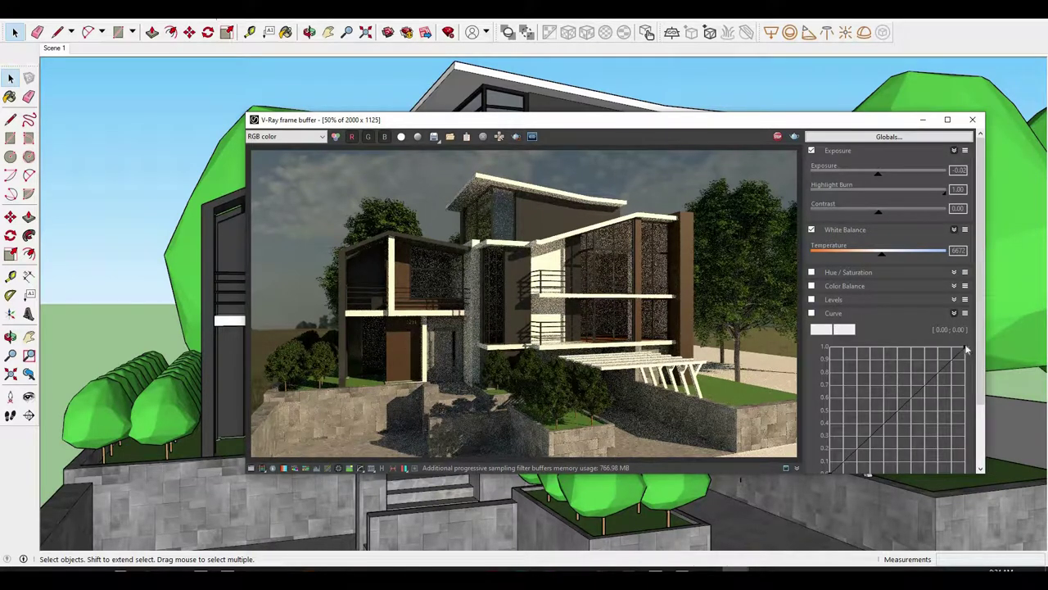
click(811, 313)
drag(924, 381, 899, 372)
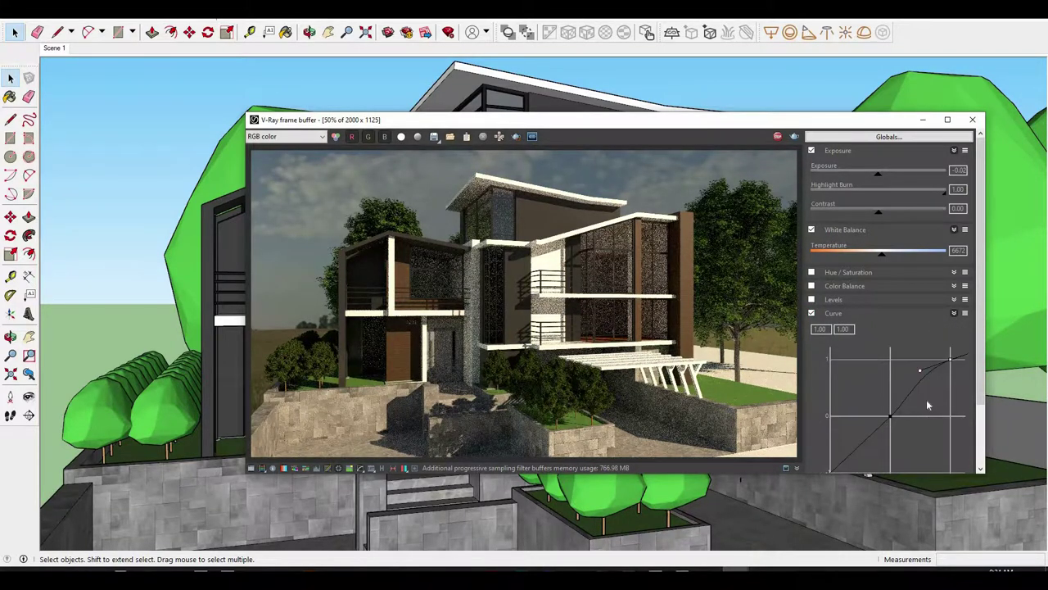
mouse_move(924, 397)
mouse_down()
mouse_move(857, 426)
mouse_move(960, 334)
mouse_up()
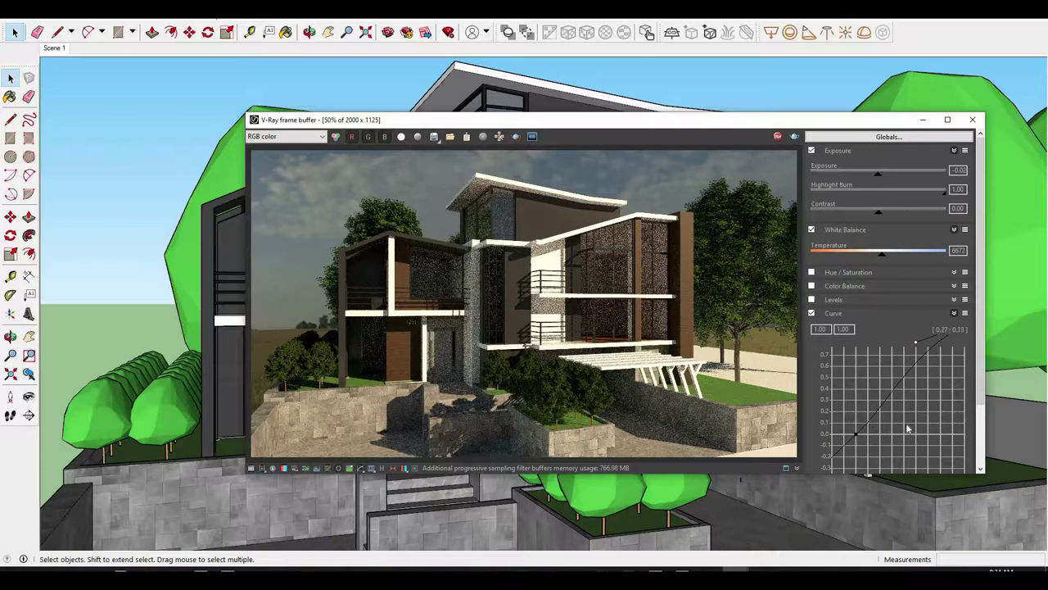
click(965, 314)
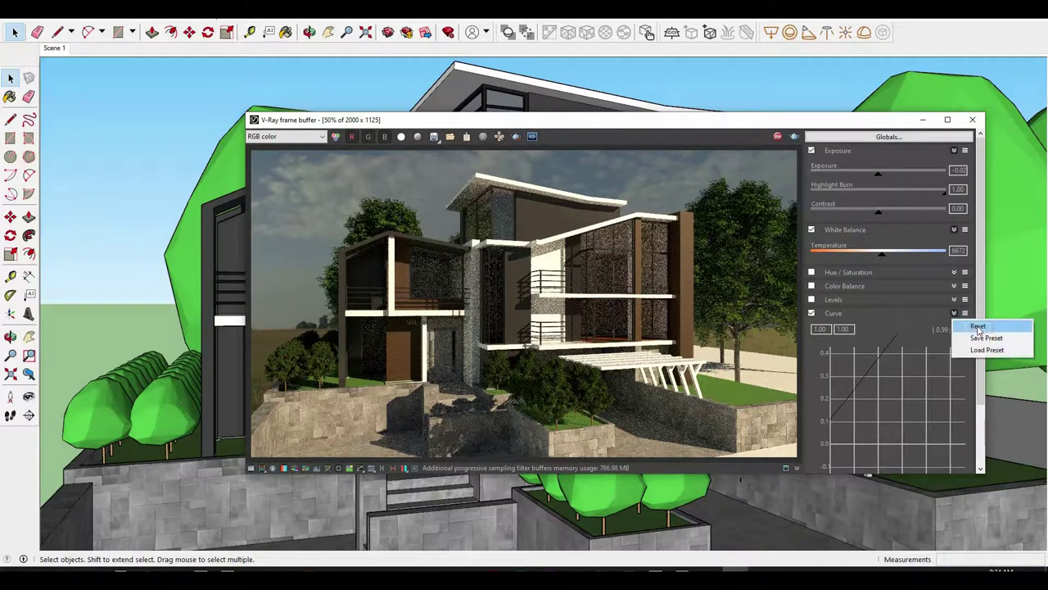
click(978, 326)
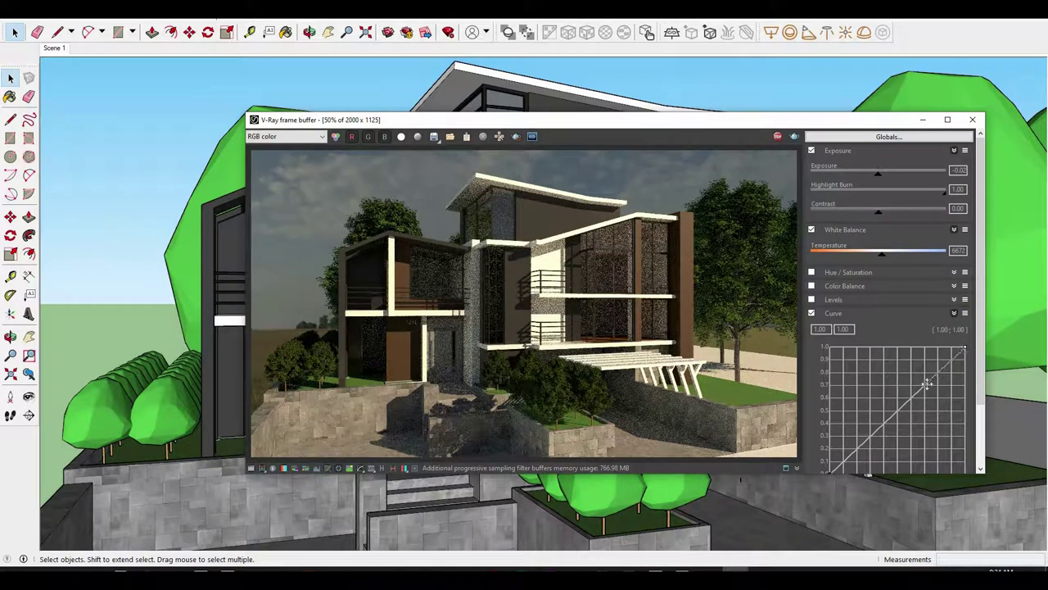
Reshape the tone curve into an upward S-shape to brighten the house render.
drag(929, 385, 908, 374)
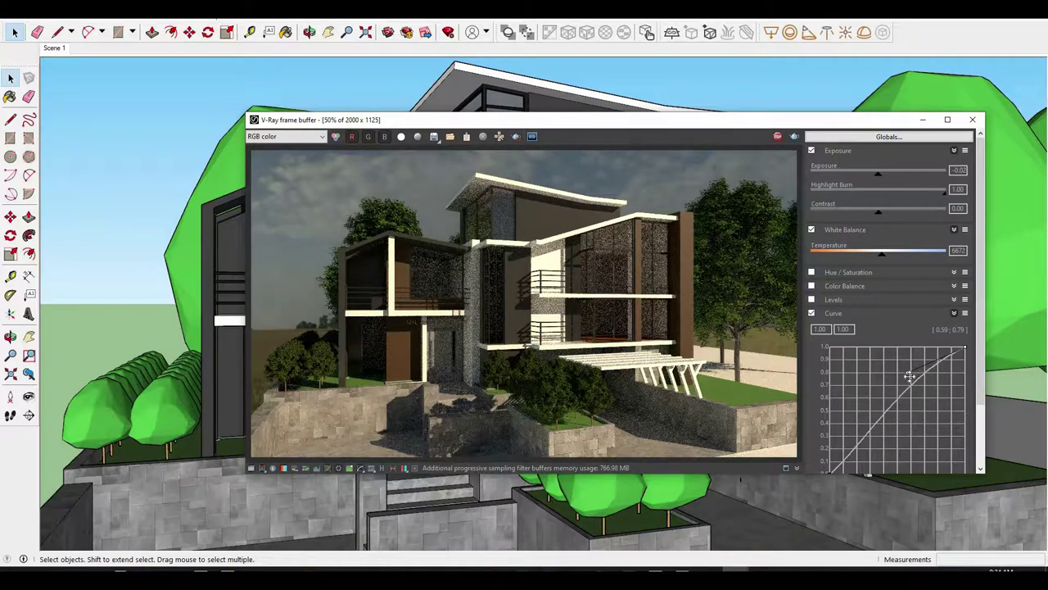
scroll(971, 379, down, 1)
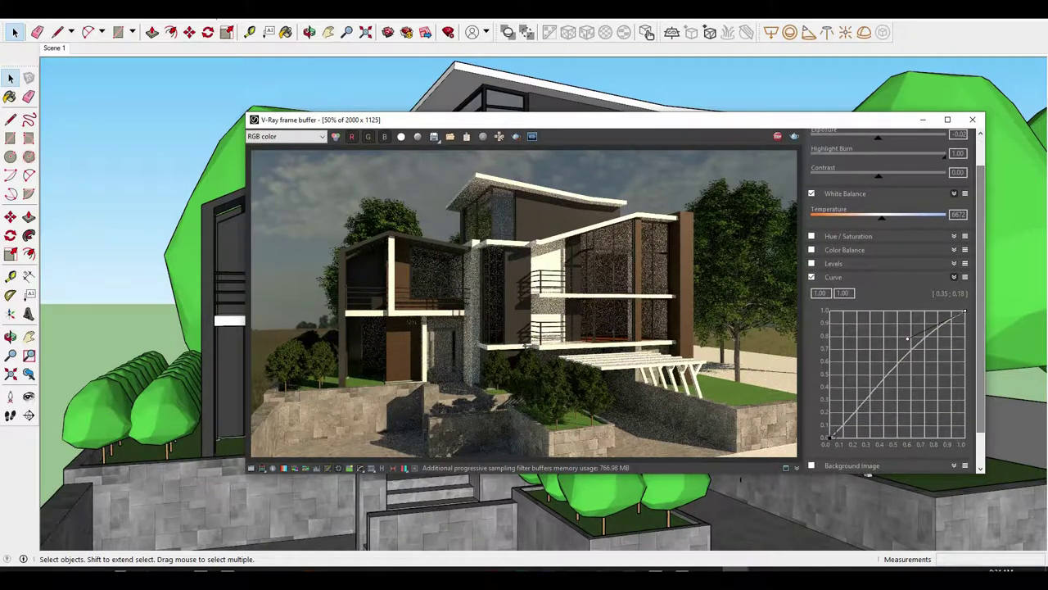
drag(868, 402, 875, 404)
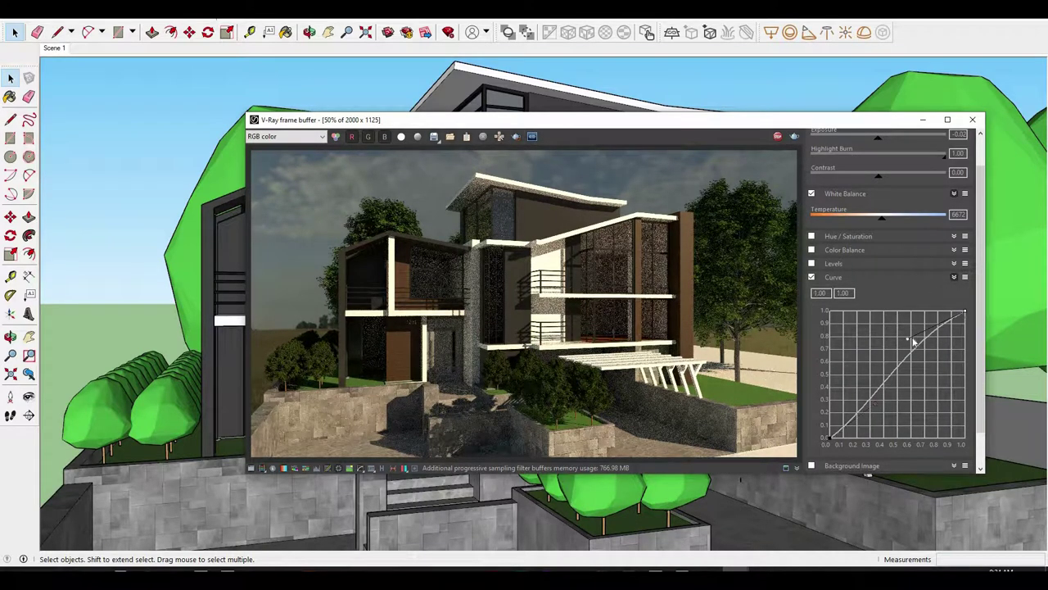
drag(903, 337, 844, 322)
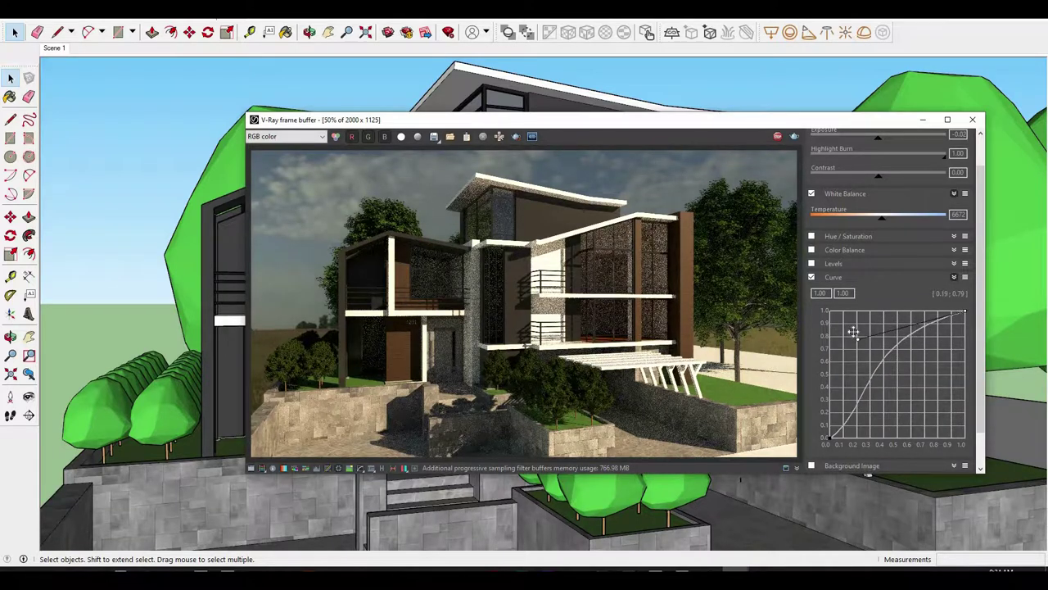